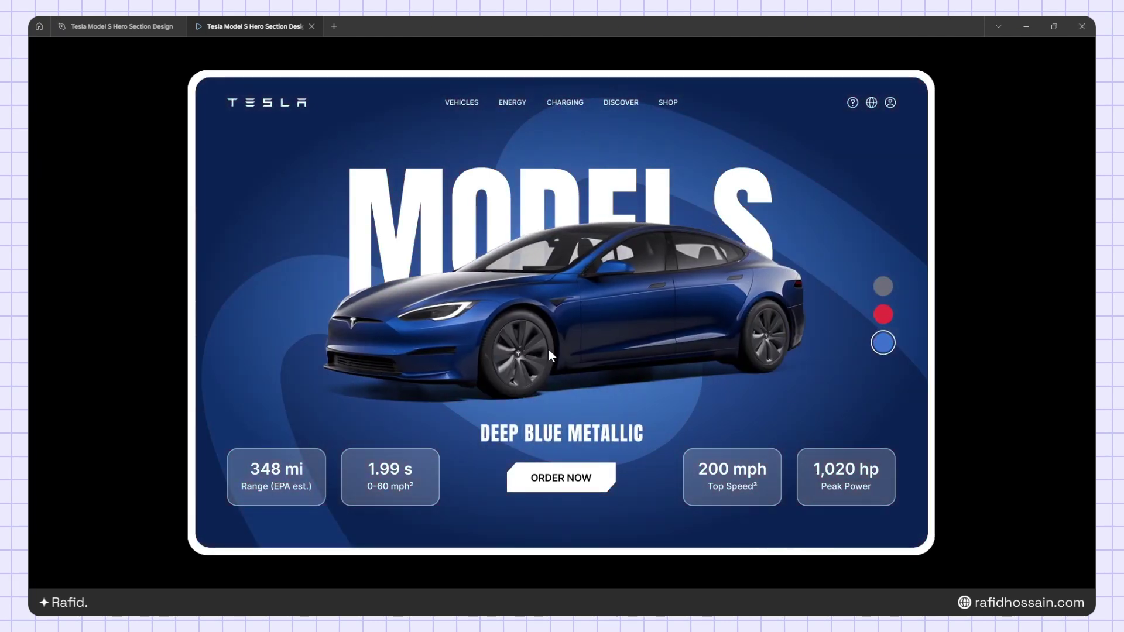
# Preview the prototype's Stealth Grey, Ultra Red and Deep Blue Metallic car color variants.
pyautogui.click(882, 320)
pyautogui.click(883, 288)
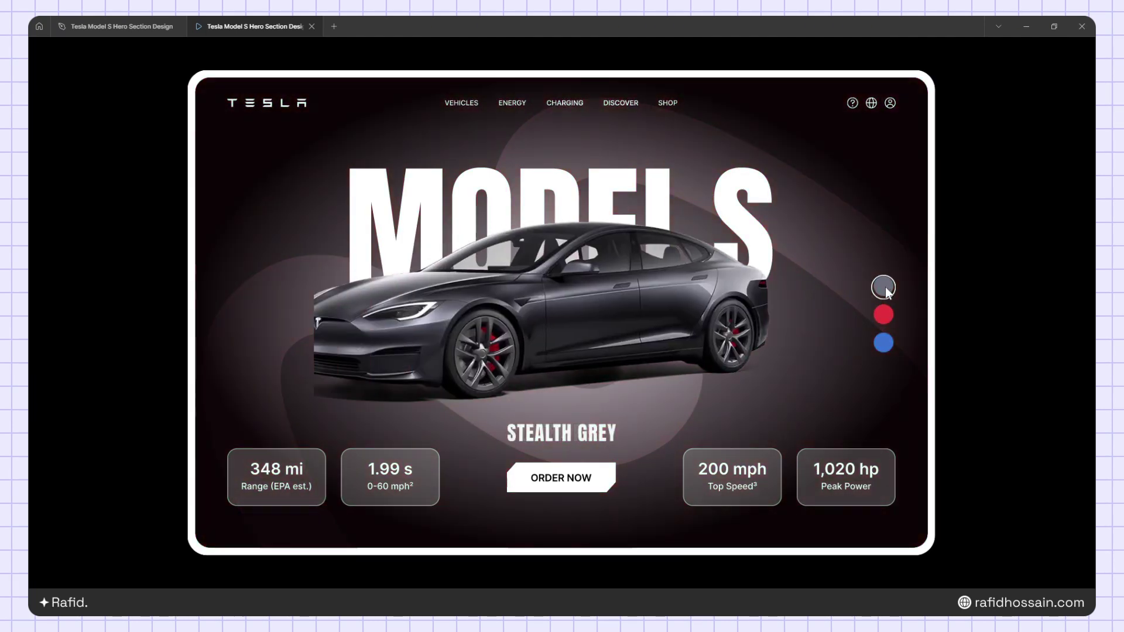
pyautogui.click(882, 314)
pyautogui.click(883, 342)
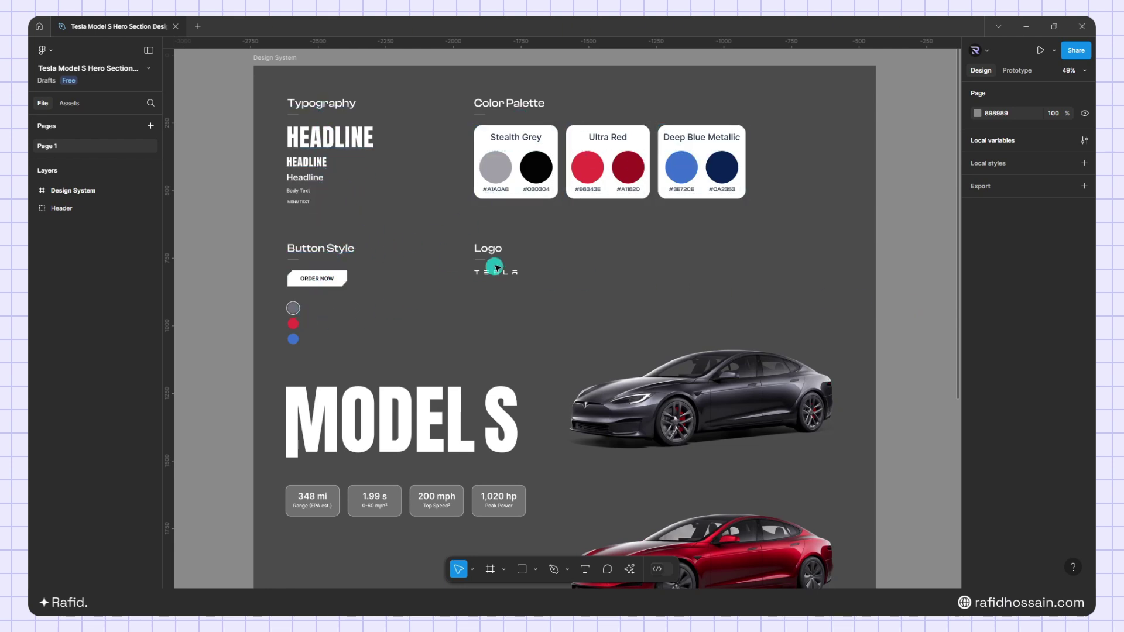
# Add a MacBook Pro 14" frame beside the Design System frame and name it Stealth Grey.
pyautogui.scroll(-1, 723, 273)
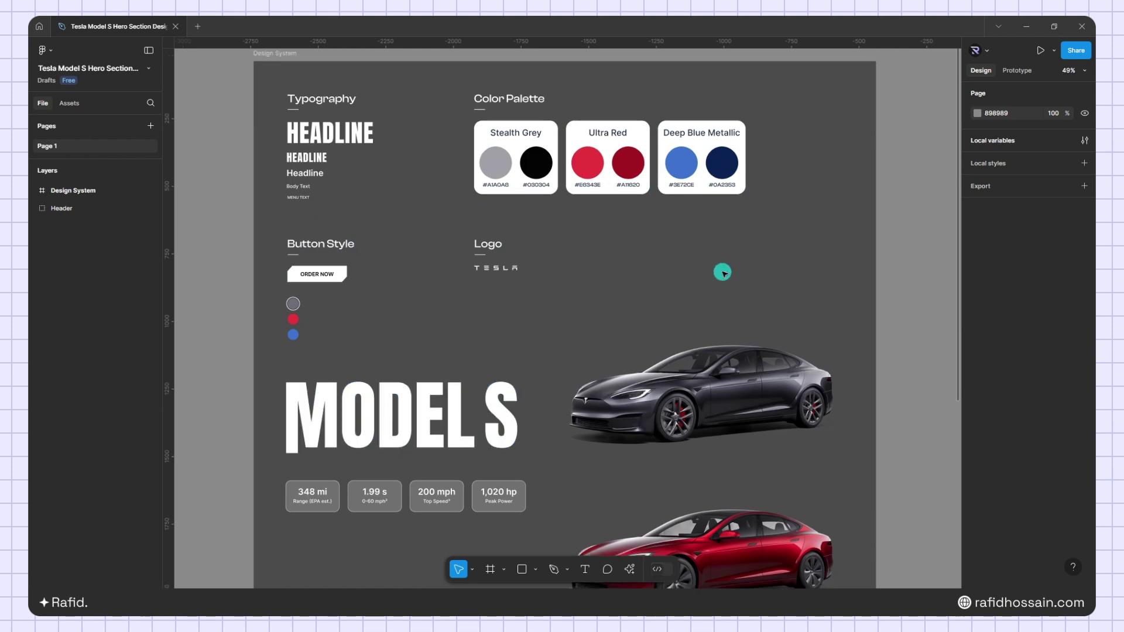
pyautogui.scroll(-5, 507, 269)
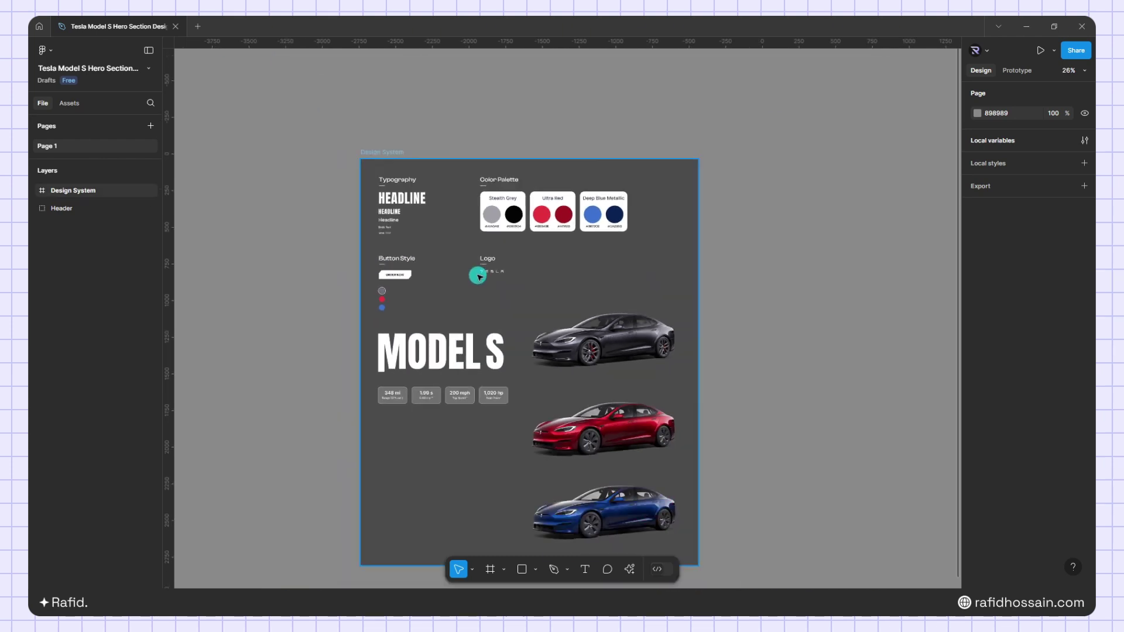
pyautogui.scroll(2, 770, 323)
pyautogui.click(495, 569)
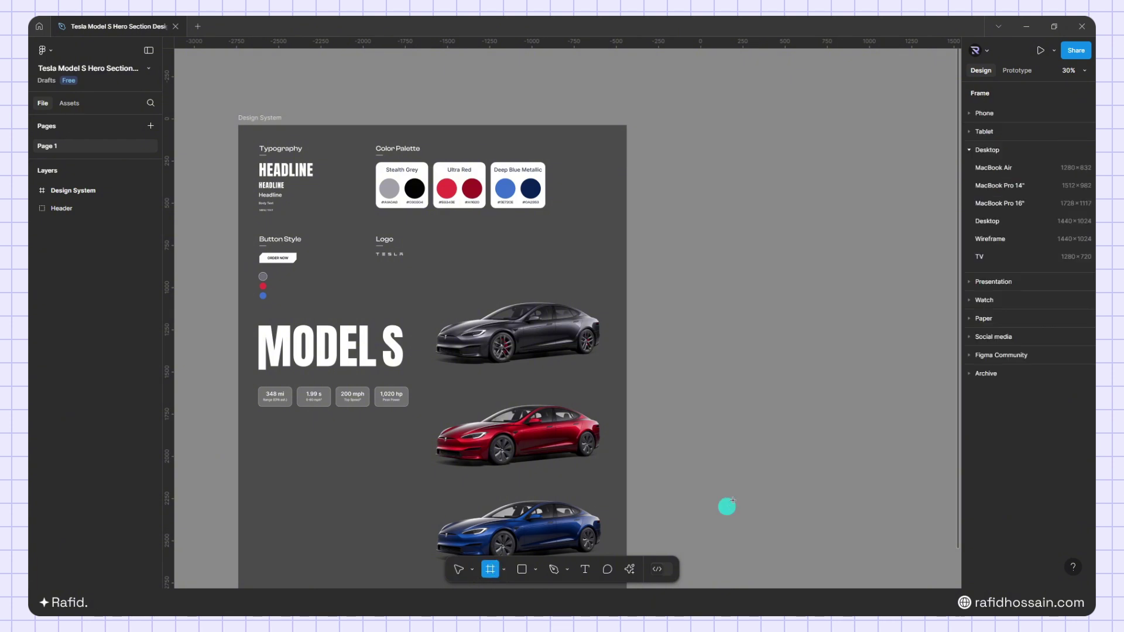
pyautogui.scroll(-3, 590, 462)
pyautogui.scroll(2, 758, 417)
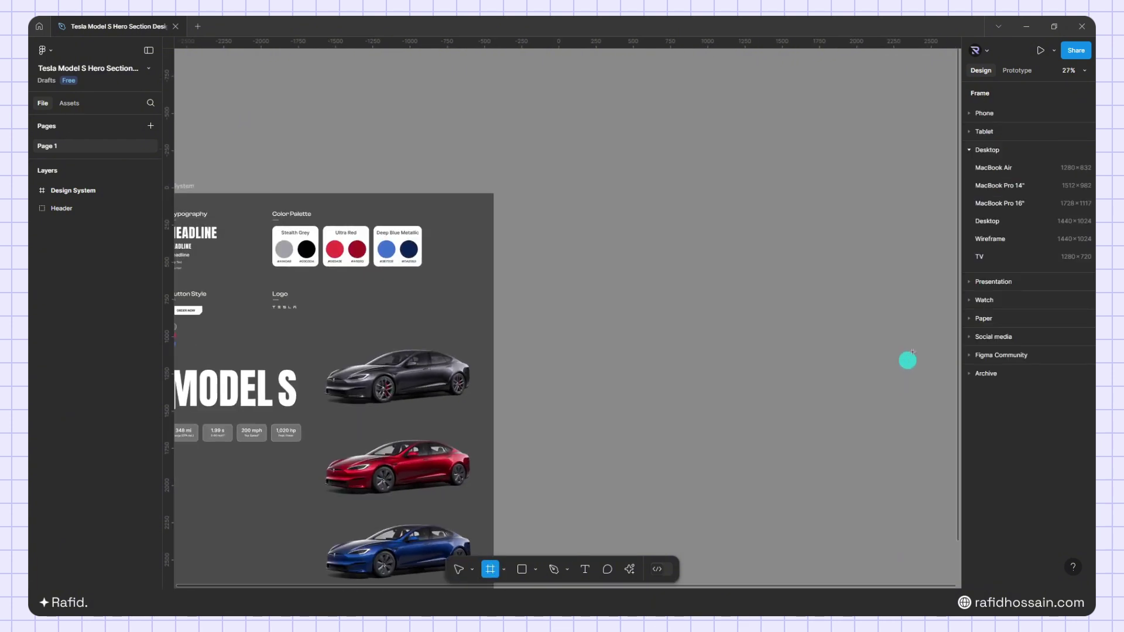
pyautogui.click(1015, 186)
pyautogui.moveTo(562, 228); pyautogui.dragTo(632, 191)
pyautogui.doubleClick(296, 231)
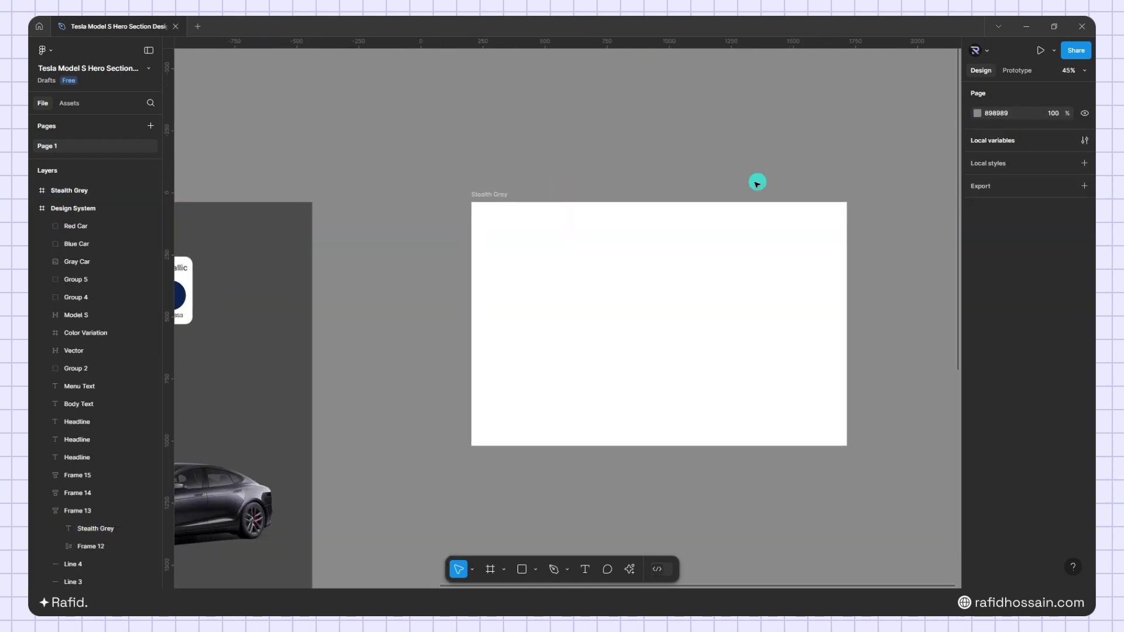
# Add a layout grid to the Stealth Grey frame and switch it to columns.
pyautogui.scroll(2, 760, 223)
pyautogui.click(773, 241)
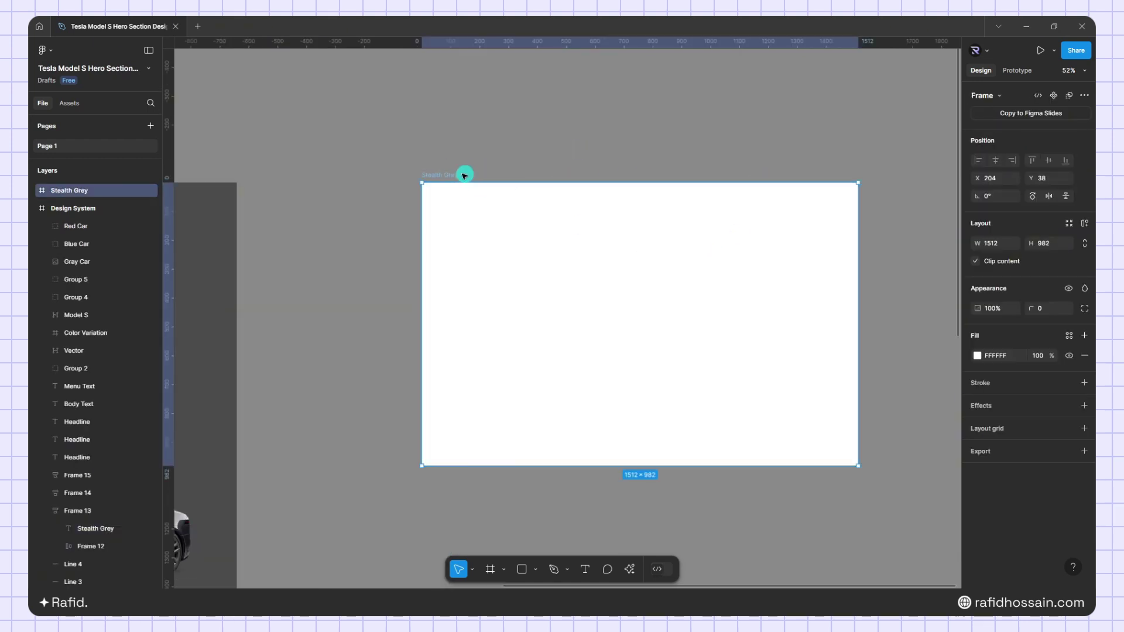
pyautogui.click(1083, 429)
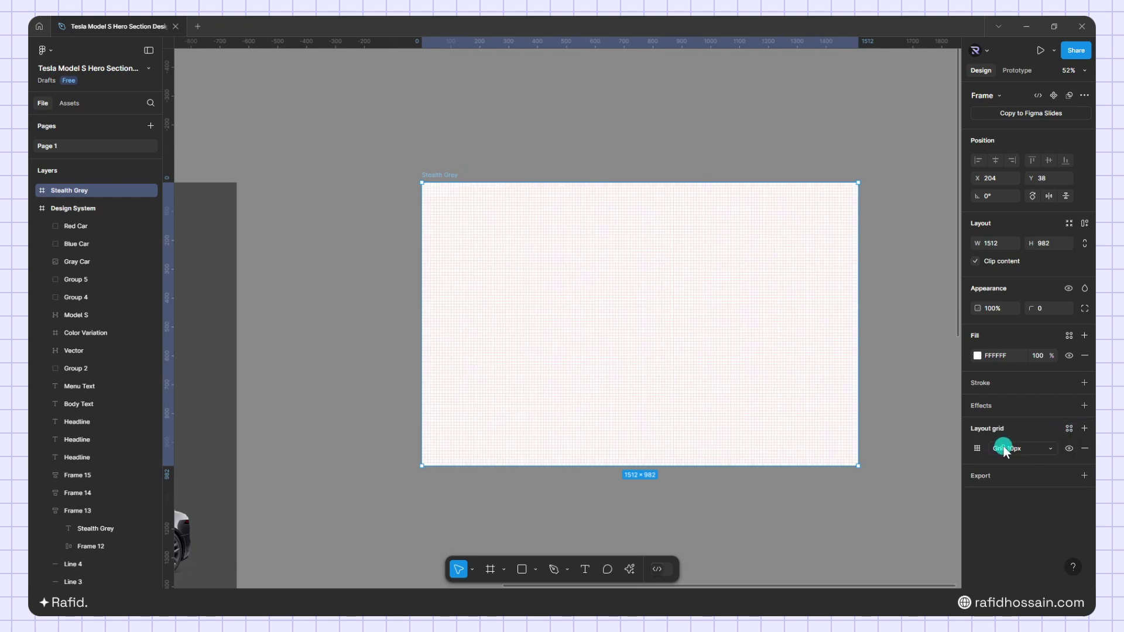
pyautogui.click(1003, 450)
pyautogui.click(939, 460)
pyautogui.click(977, 448)
pyautogui.click(902, 473)
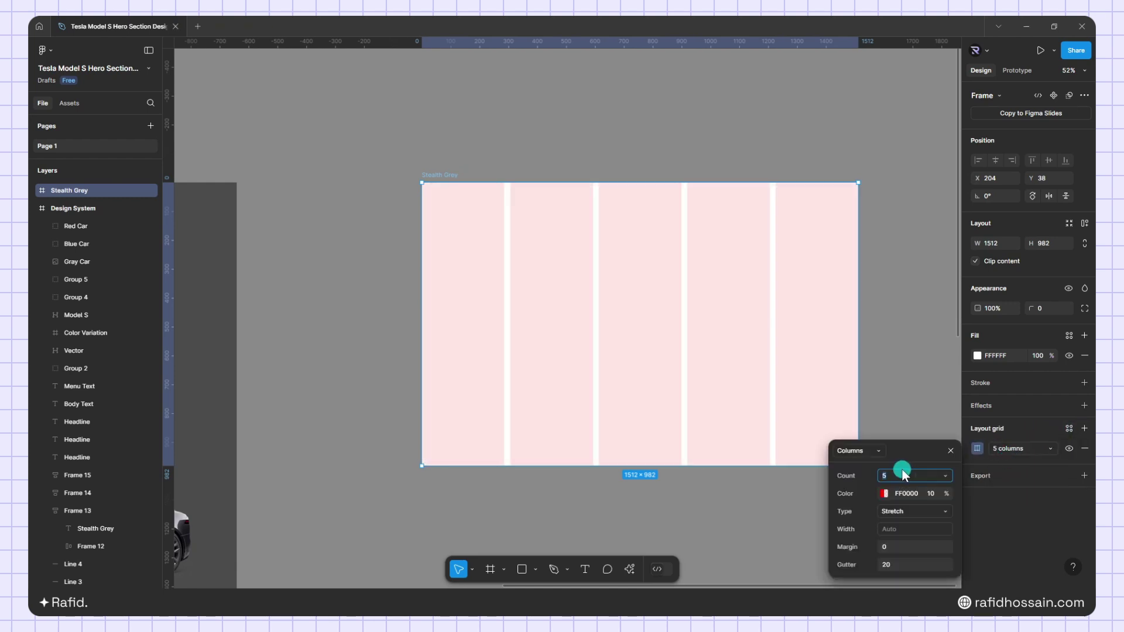
# Set the Stealth Grey frame's column grid to 12 columns with a margin of 80.
pyautogui.write('12')
pyautogui.click(894, 550)
pyautogui.write('8')
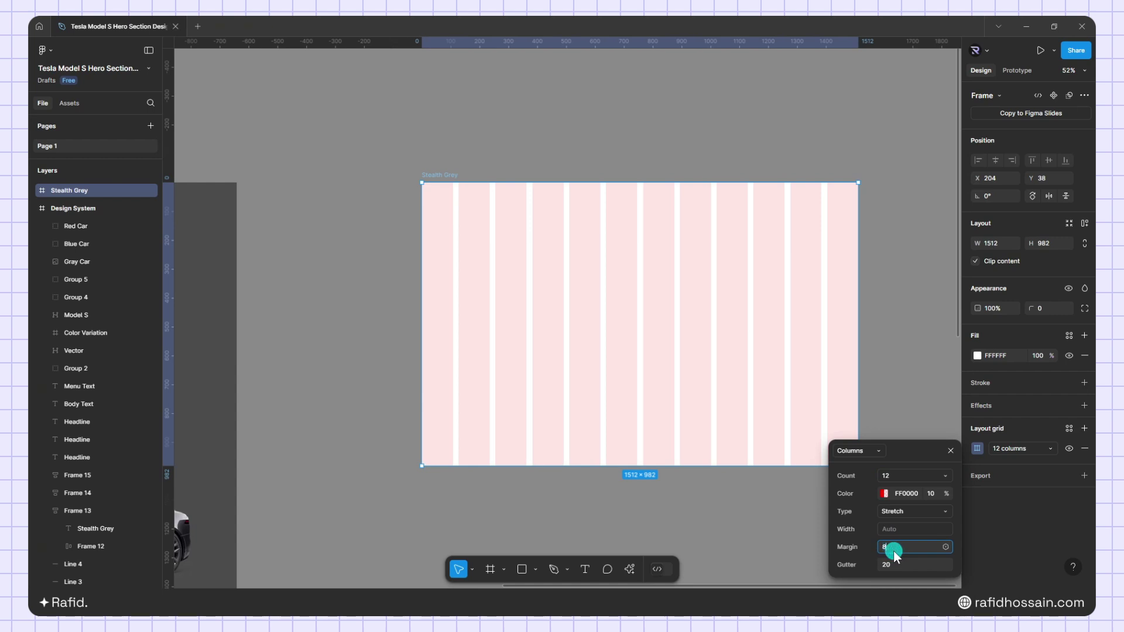
pyautogui.write('0')
pyautogui.press('Return')
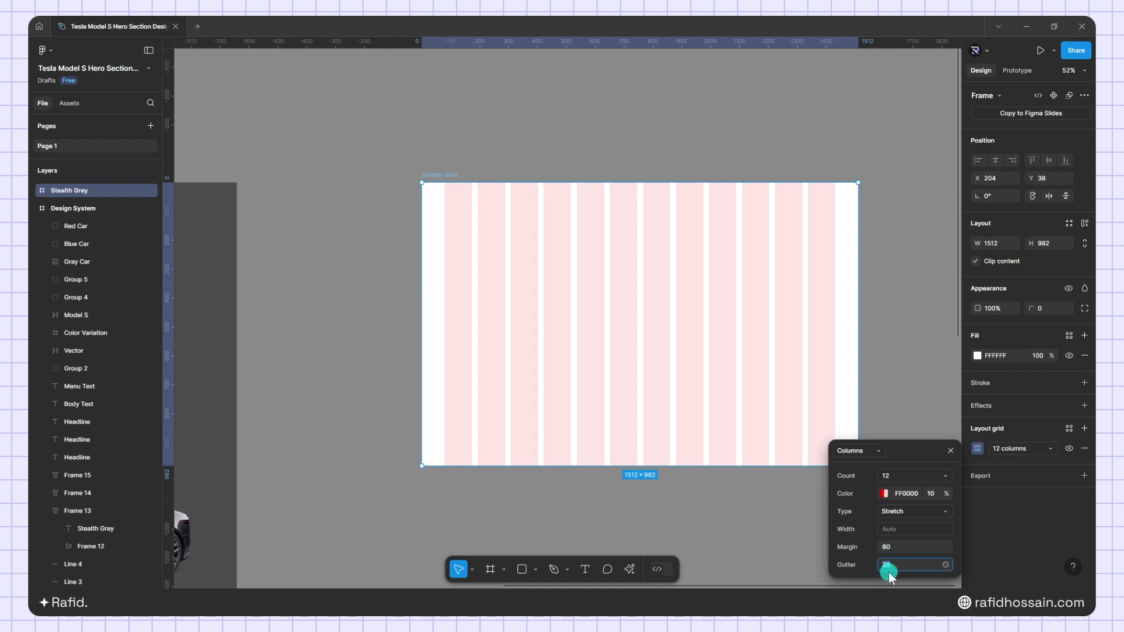
# Change the column grid's color to black.
pyautogui.click(884, 493)
pyautogui.moveTo(728, 384); pyautogui.dragTo(607, 421)
pyautogui.click(682, 268)
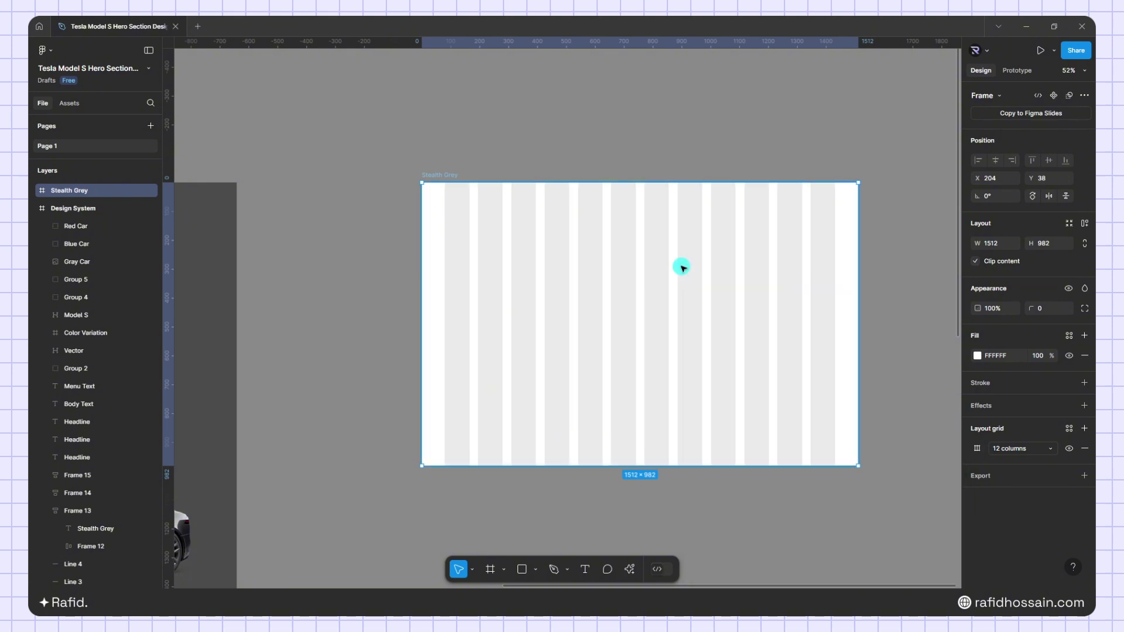
# Draw an inner frame of 1482 × 952 inside the Stealth Grey frame, inset 15 from its edges.
pyautogui.press('f')
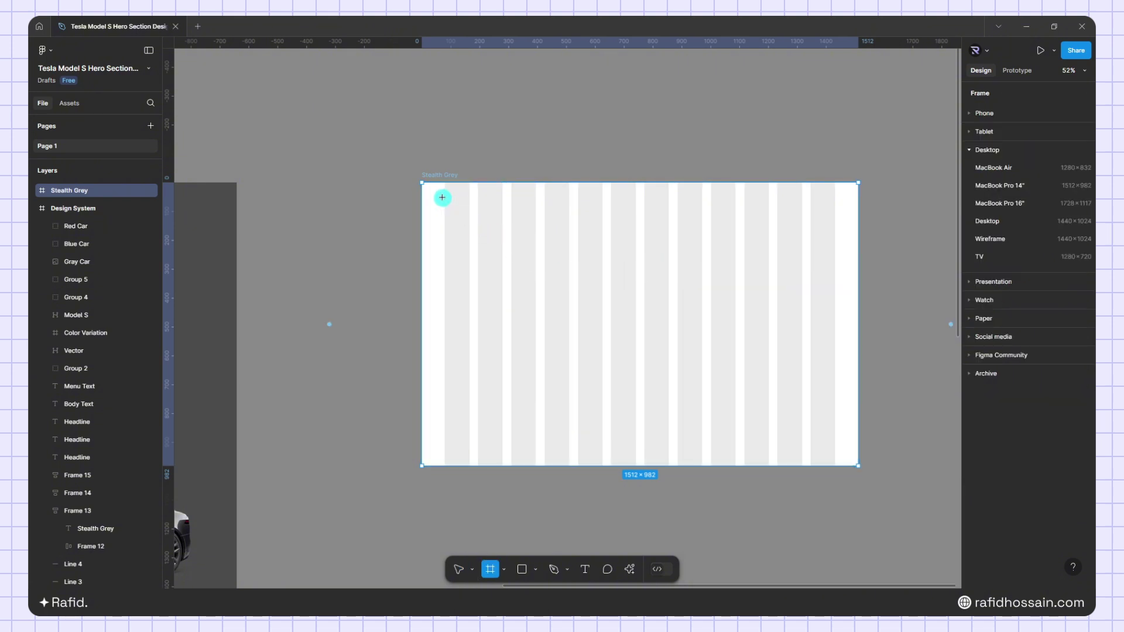
pyautogui.moveTo(443, 198); pyautogui.dragTo(848, 451)
pyautogui.scroll(1, 440, 333)
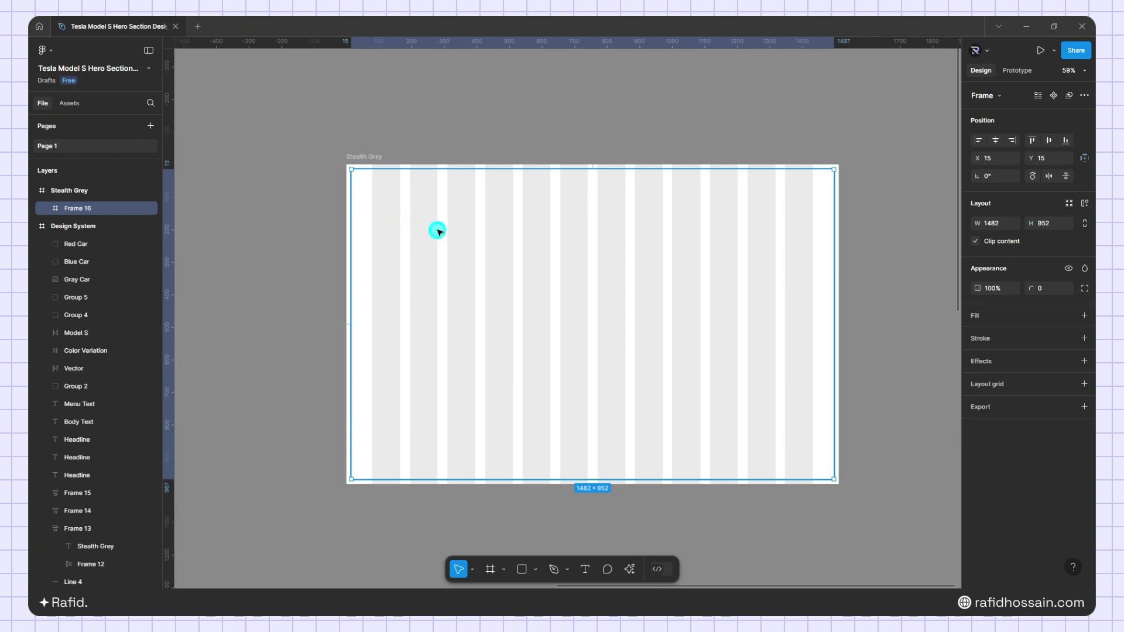
# Give the inner frame a solid grey fill of AEAEAE.
pyautogui.click(1083, 317)
pyautogui.click(977, 336)
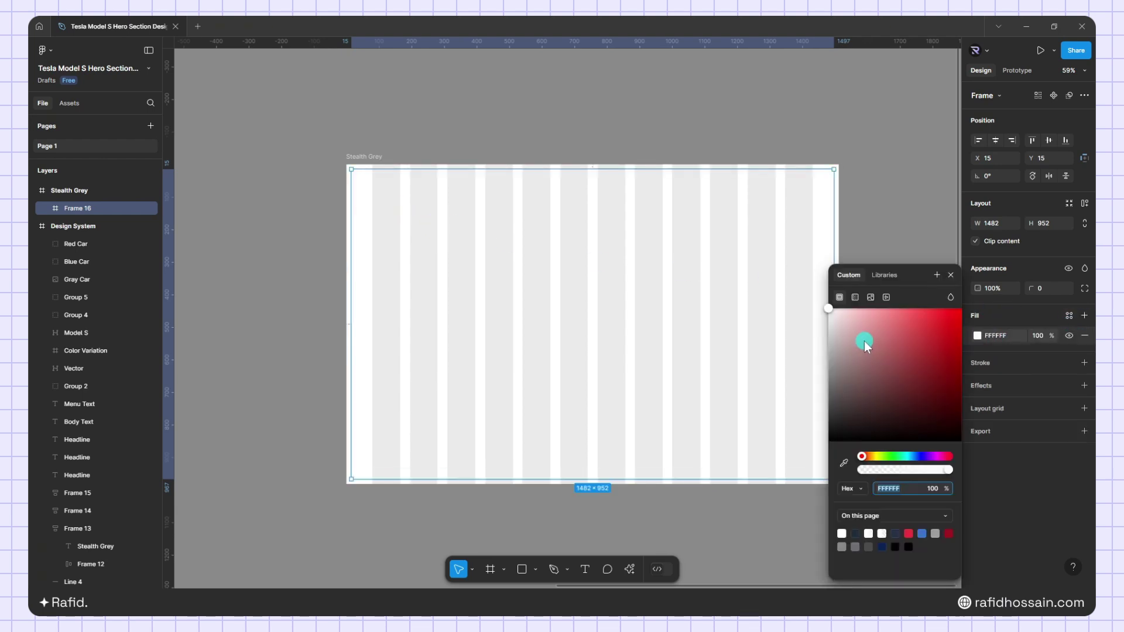
pyautogui.moveTo(864, 340); pyautogui.dragTo(808, 356)
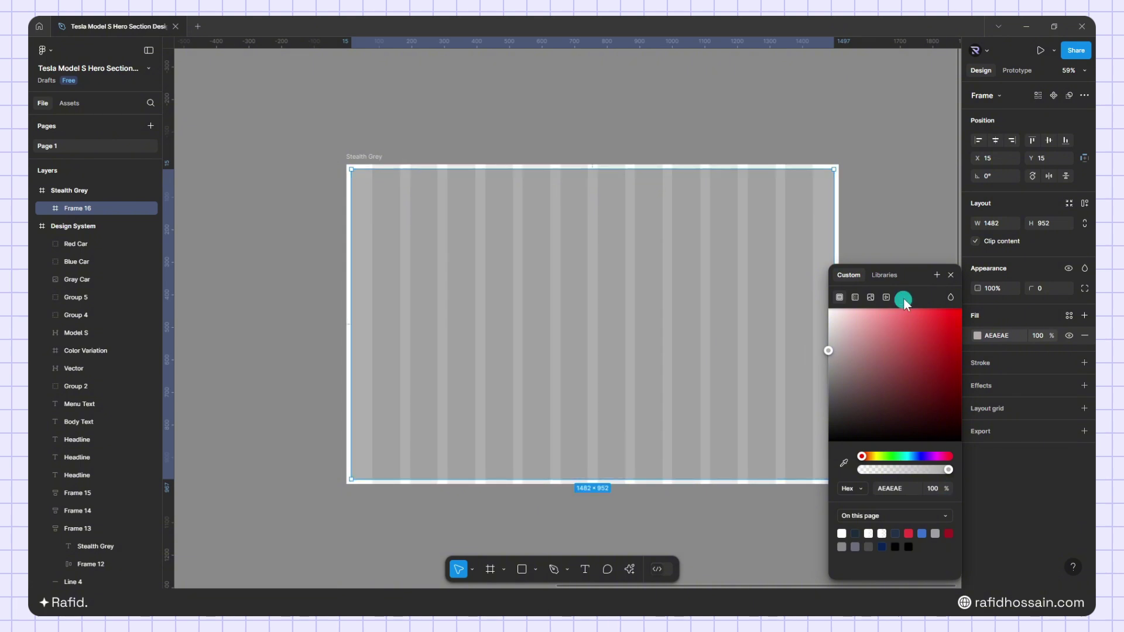
pyautogui.click(949, 275)
# Place the Header group inside the grey inner frame at X 65, Y 40, and lock it.
pyautogui.scroll(-5, 708, 182)
pyautogui.scroll(-3, 665, 145)
pyautogui.scroll(7, 347, 465)
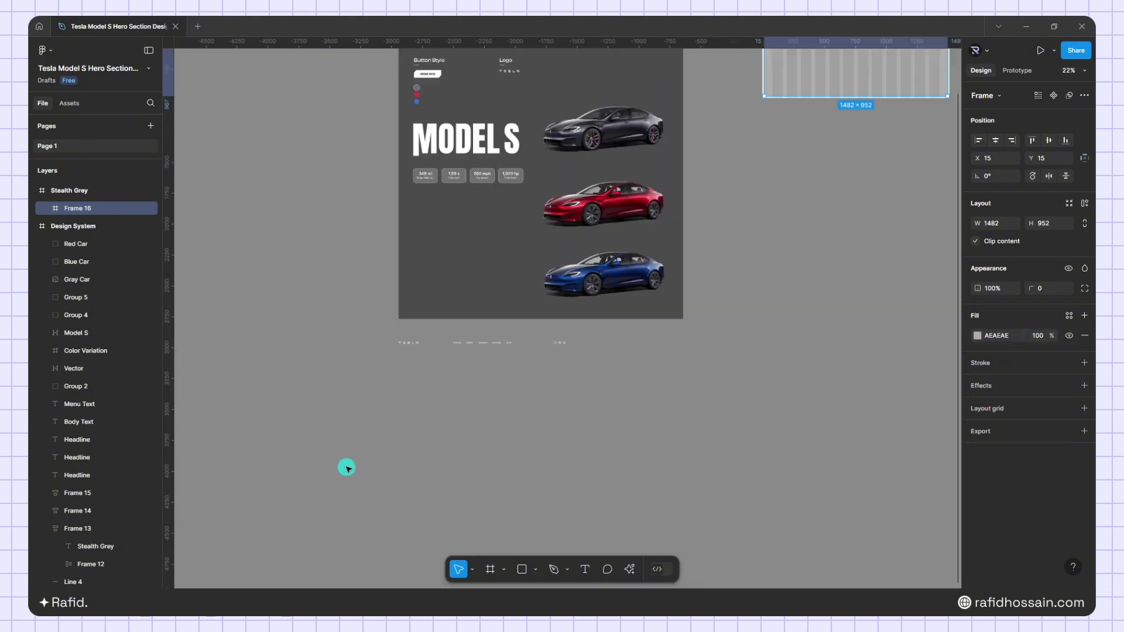
pyautogui.scroll(-5, 228, 410)
pyautogui.scroll(-2, 278, 339)
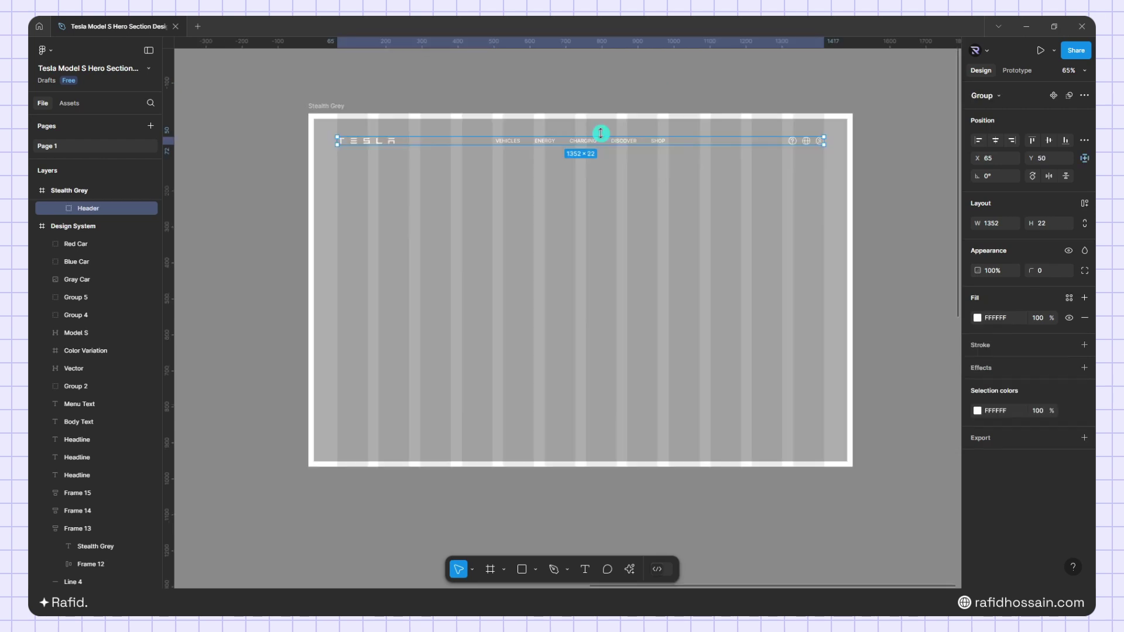
pyautogui.moveTo(600, 133); pyautogui.dragTo(608, 130)
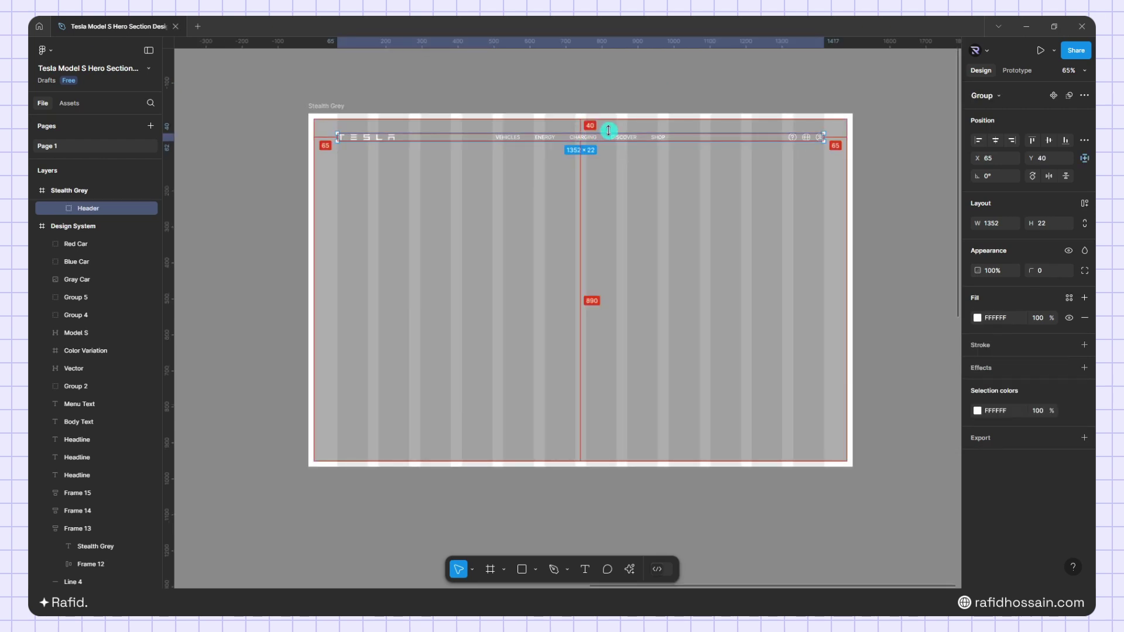
pyautogui.hotkey('ctrl', 'shift', 'l')
# Draw a closed S-shaped path about 1533 × 986 with the Pen tool, extending beyond the frame's lower right corner.
pyautogui.scroll(-4, 667, 185)
pyautogui.scroll(2, 685, 210)
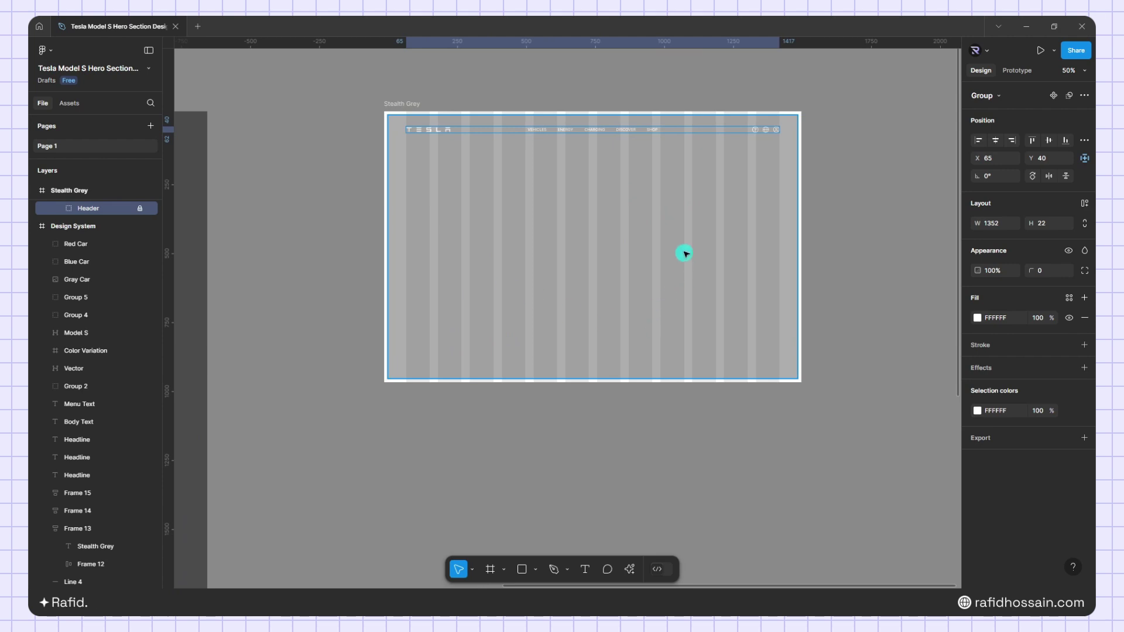
pyautogui.press('p')
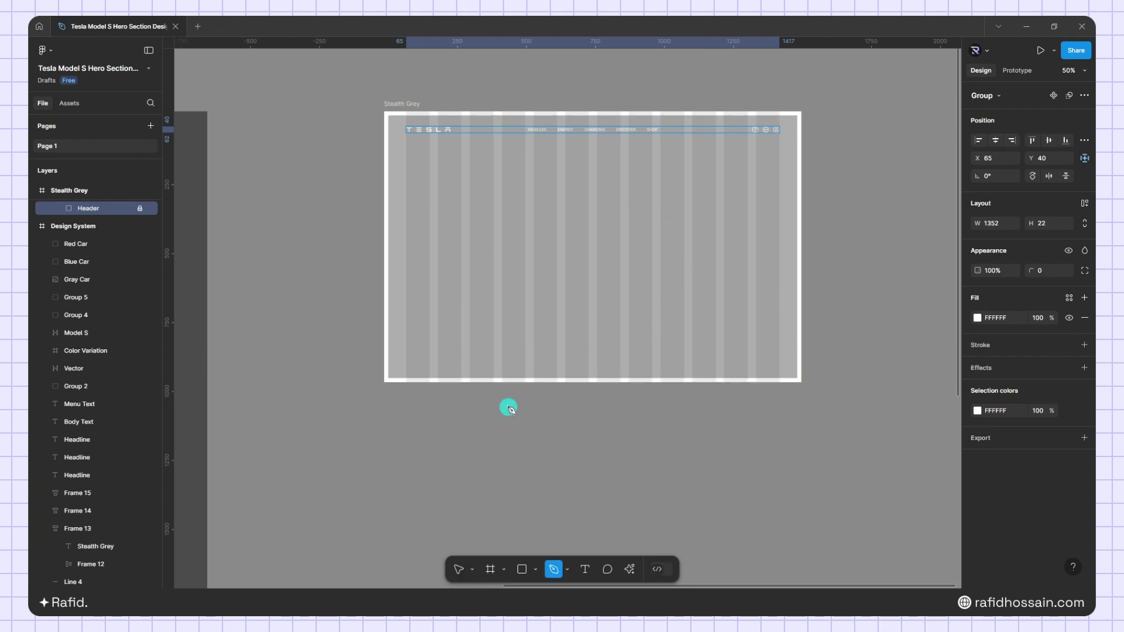
pyautogui.click(470, 418)
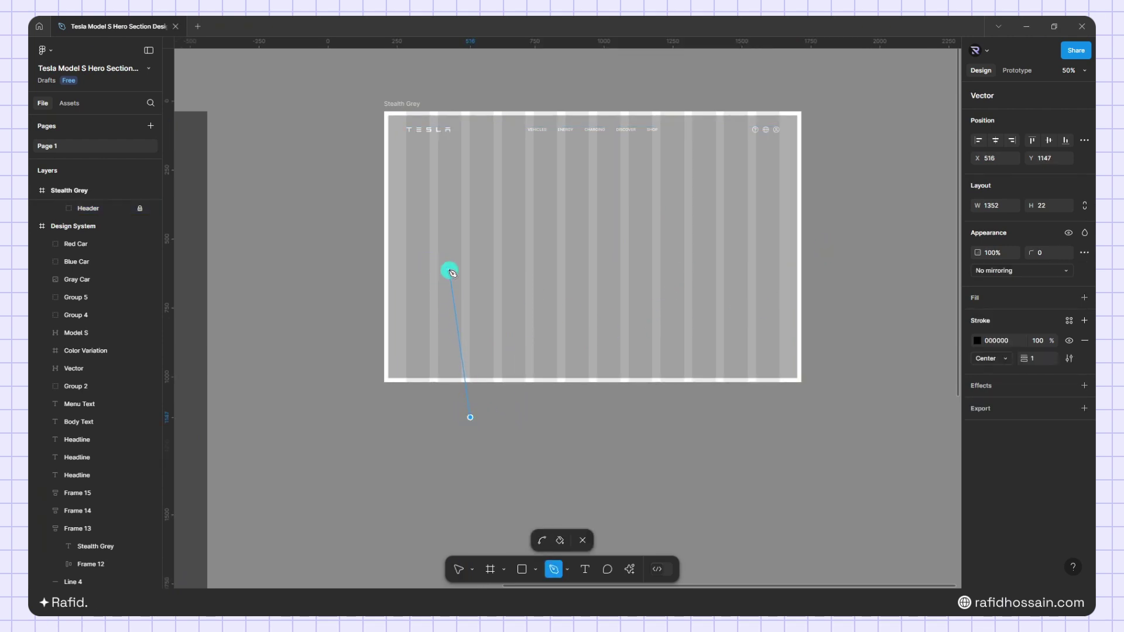
pyautogui.moveTo(440, 288); pyautogui.dragTo(496, 268)
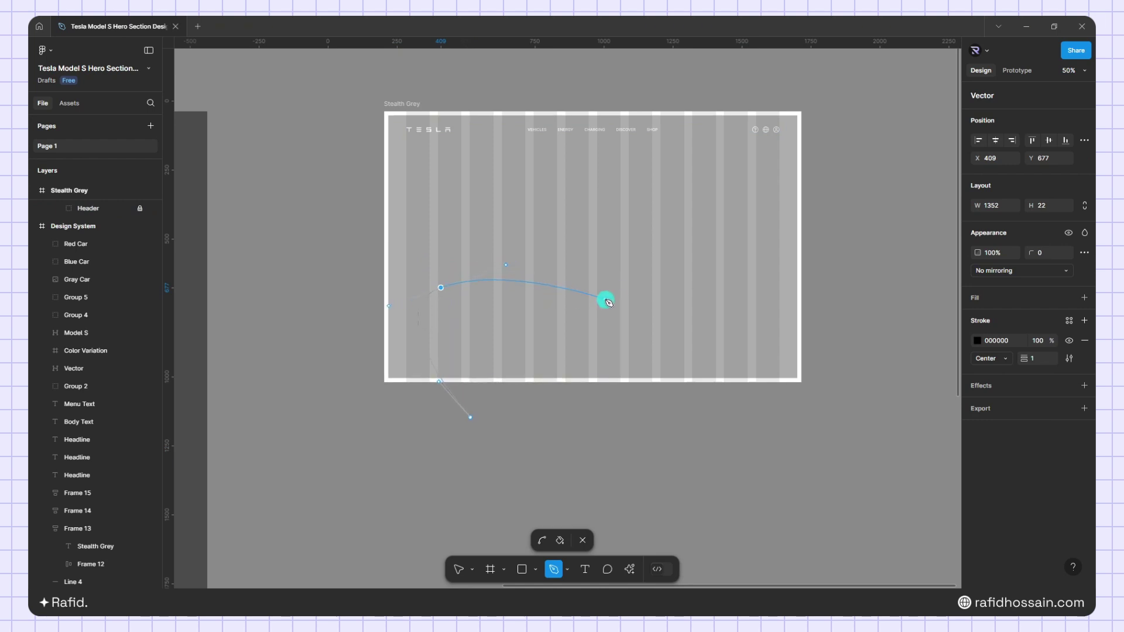
pyautogui.moveTo(618, 308); pyautogui.dragTo(665, 283)
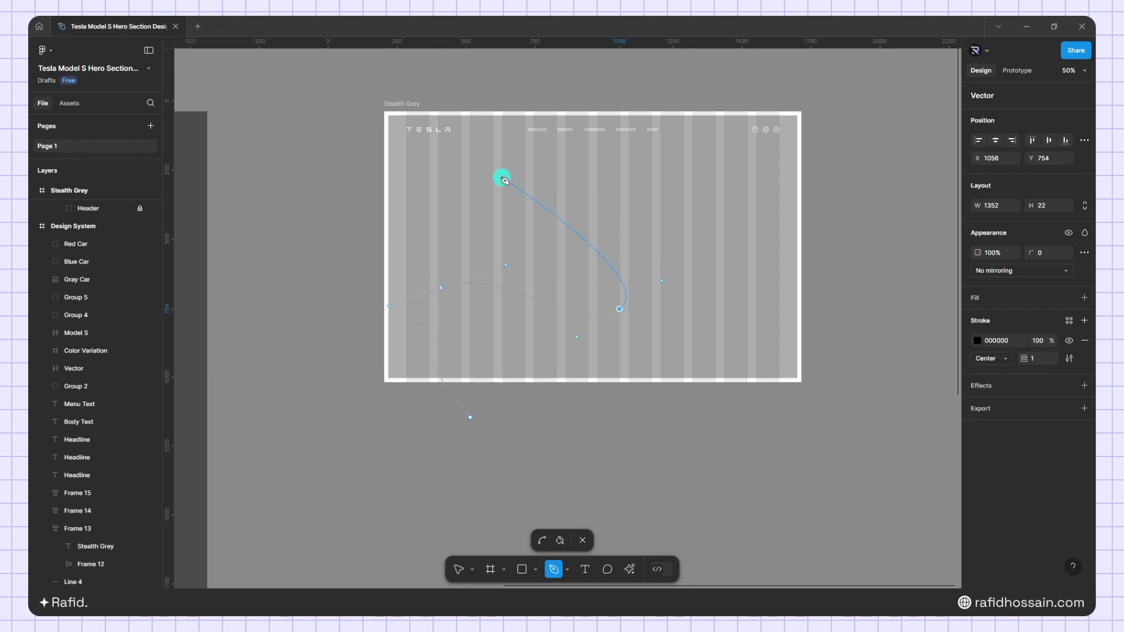
pyautogui.moveTo(505, 186); pyautogui.dragTo(532, 150)
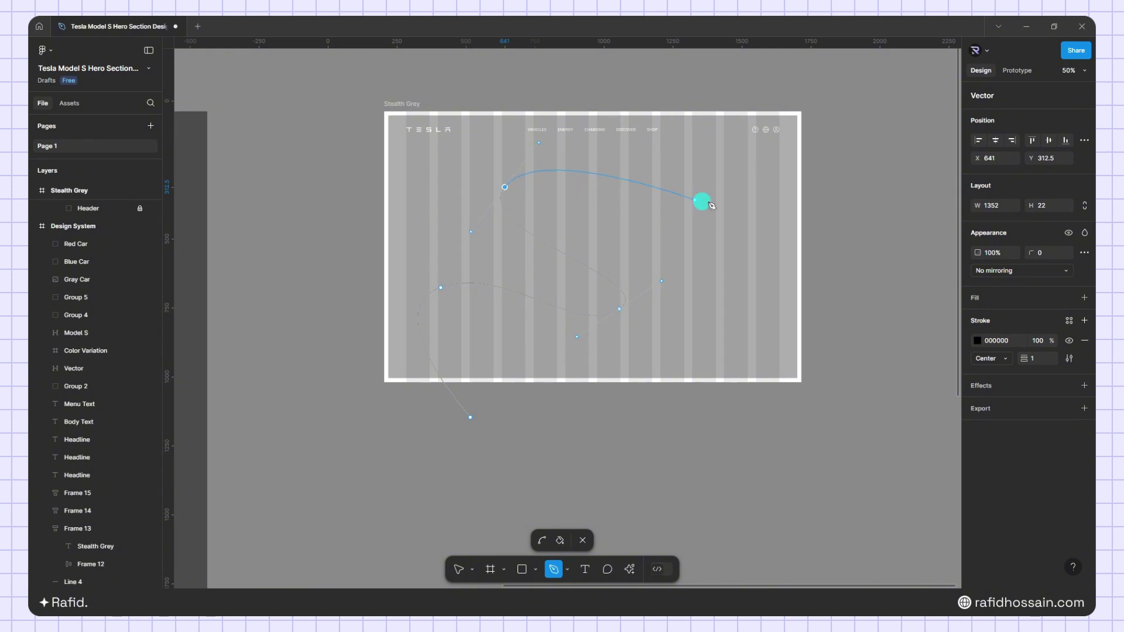
pyautogui.click(832, 282)
pyautogui.click(841, 382)
pyautogui.click(832, 438)
pyautogui.click(700, 450)
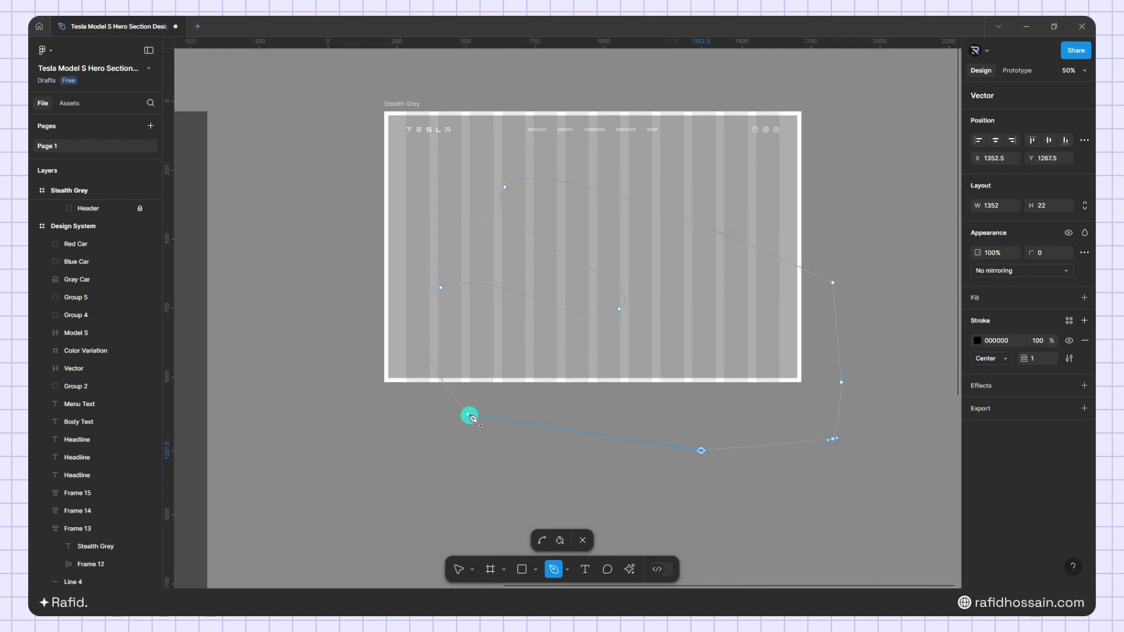
pyautogui.click(471, 418)
pyautogui.press('Escape')
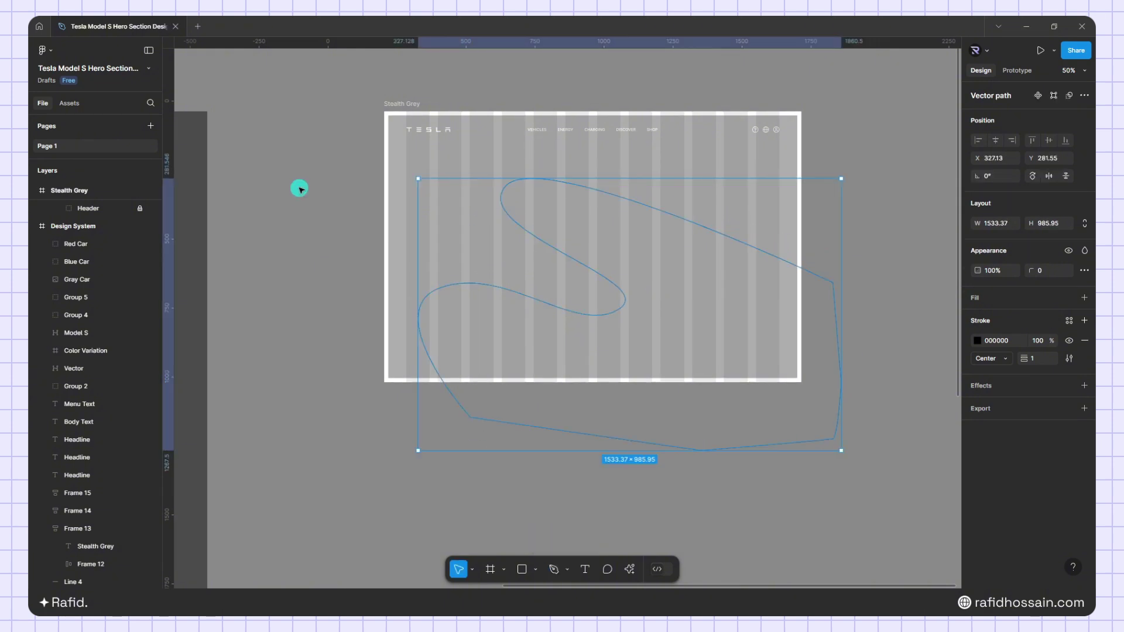
# Set the S-shaped path's stroke to a width of 150 and white, FFFFFF.
pyautogui.click(1045, 356)
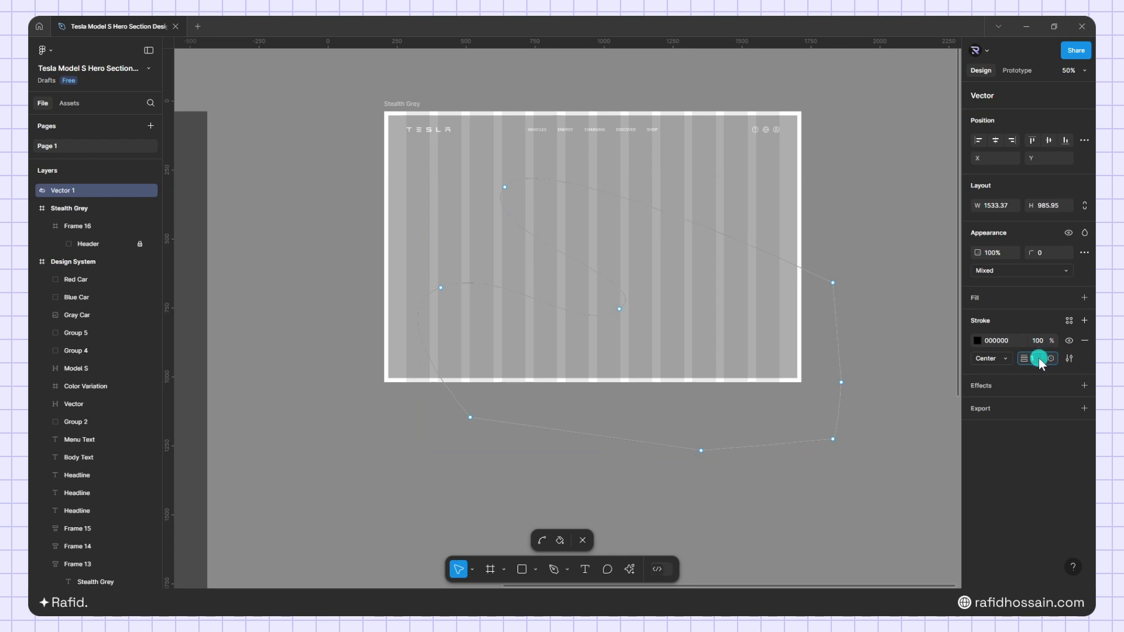
pyautogui.press('Return')
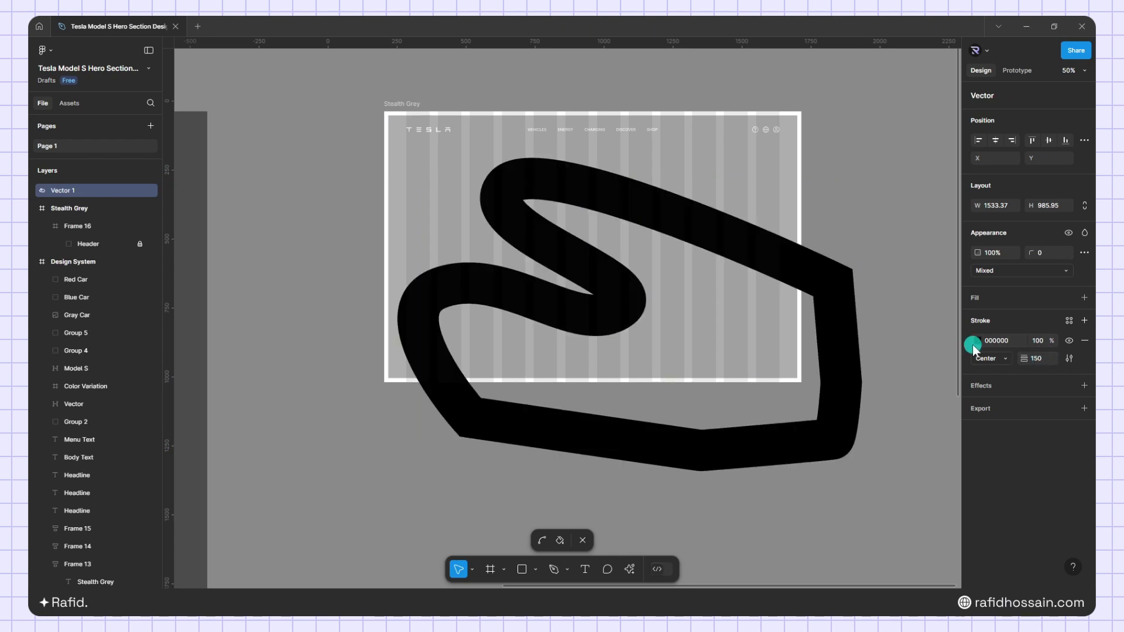
pyautogui.click(977, 341)
pyautogui.moveTo(878, 345); pyautogui.dragTo(728, 259)
pyautogui.click(950, 274)
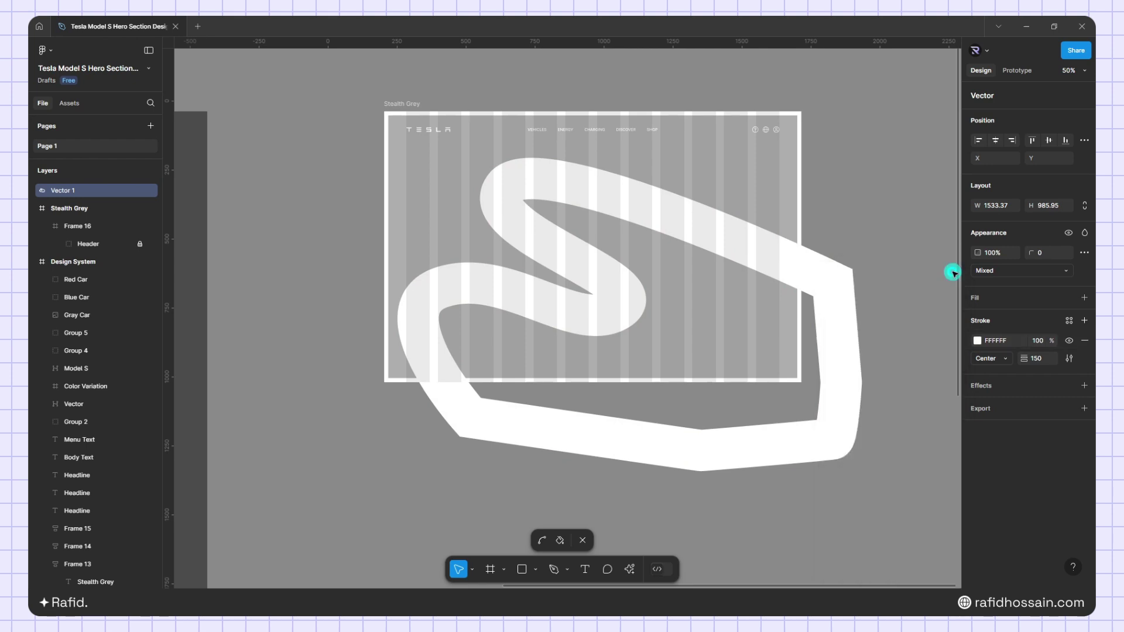
# Reduce the S-shaped path's stroke opacity to 50%.
pyautogui.click(1039, 340)
pyautogui.write('50')
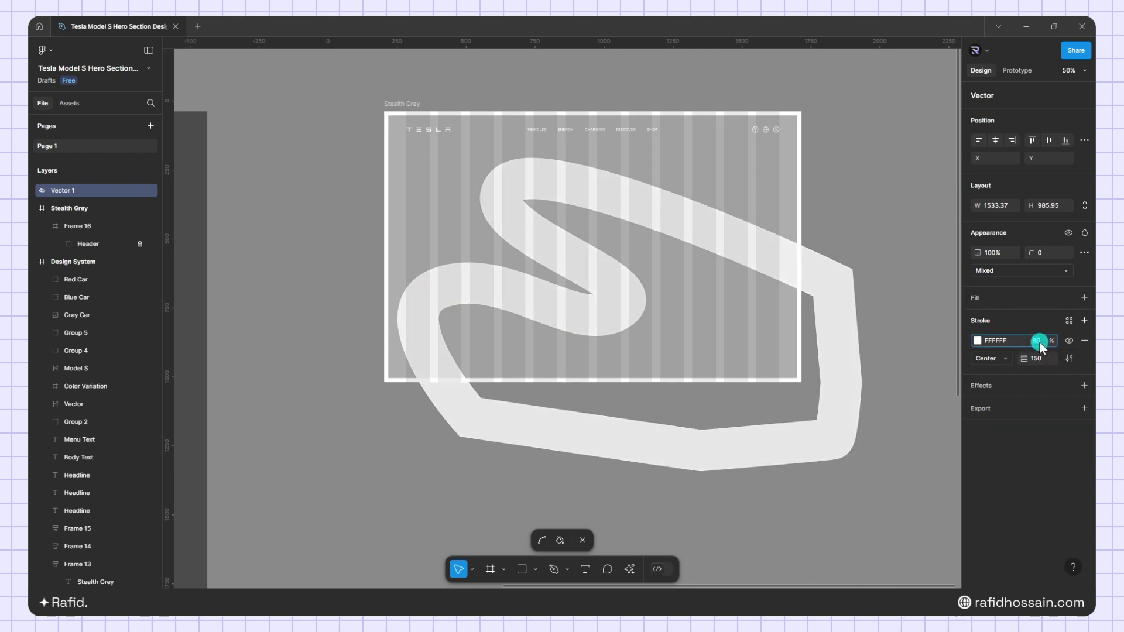
pyautogui.press('Return')
pyautogui.click(939, 334)
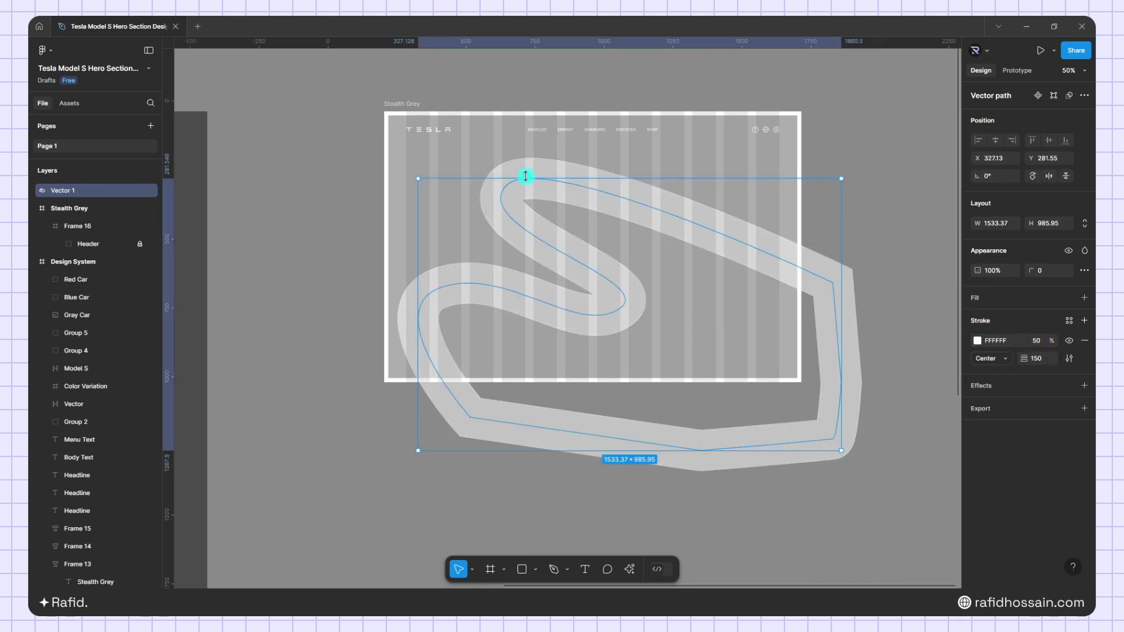
# Reshape the upper and middle bends of the S-shaped path with their curve handles, making it about 1505 × 1033.
pyautogui.doubleClick(504, 187)
pyautogui.scroll(5, 505, 187)
pyautogui.moveTo(491, 200); pyautogui.dragTo(537, 96)
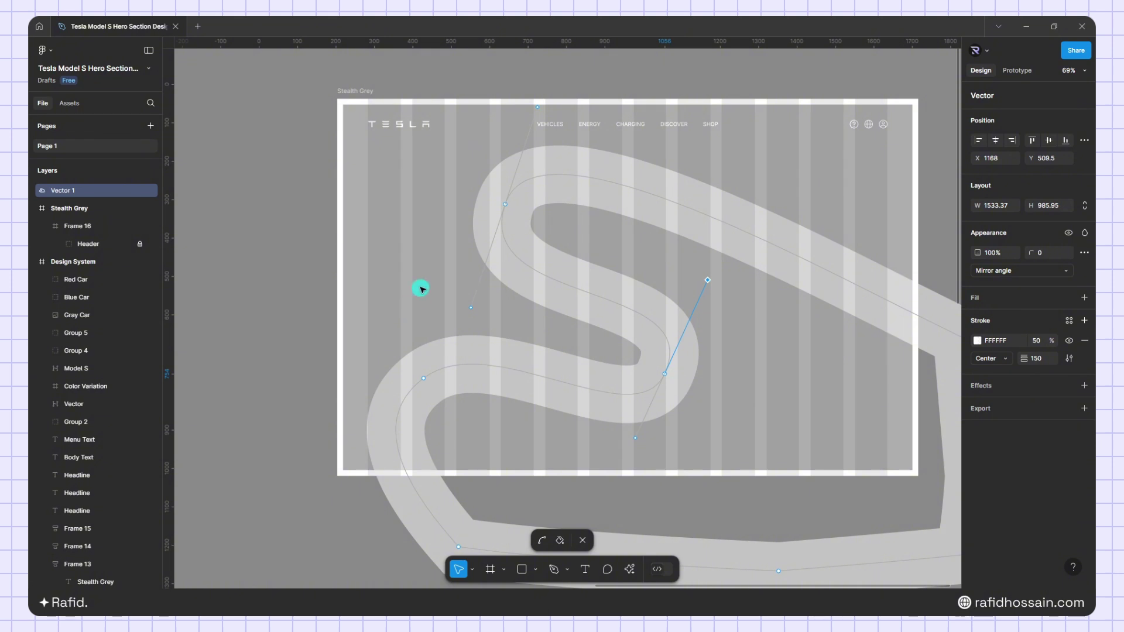
pyautogui.scroll(-2, 421, 288)
pyautogui.press('Escape')
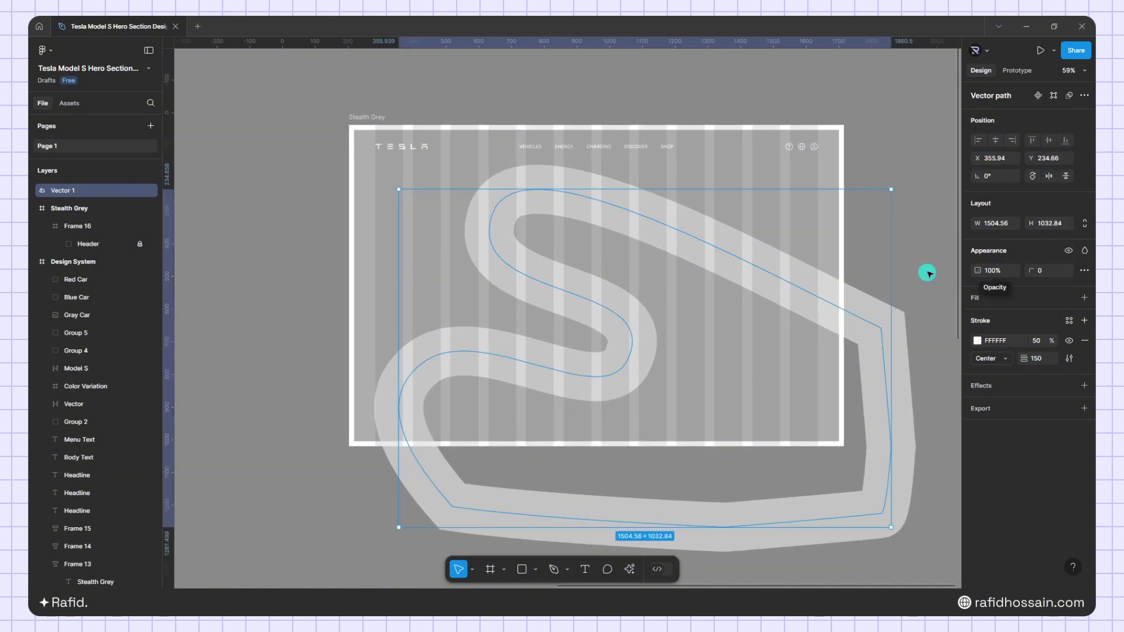
# Set the S-shaped path's blend mode to Soft light and nest it inside Frame 16, above the Header layer.
pyautogui.click(1085, 252)
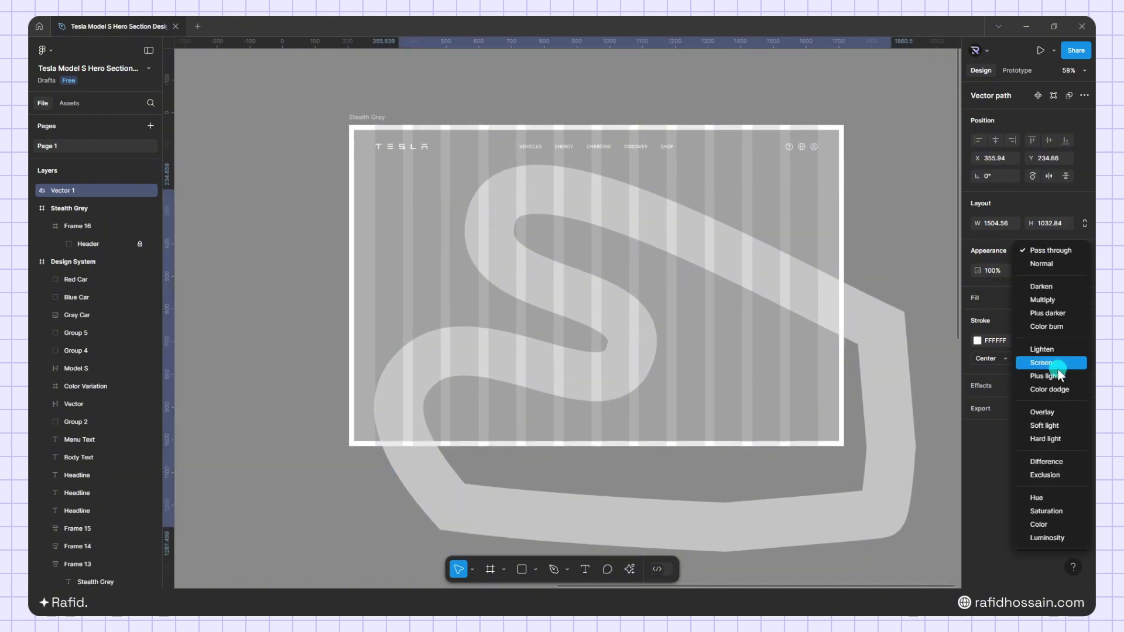
pyautogui.click(1051, 425)
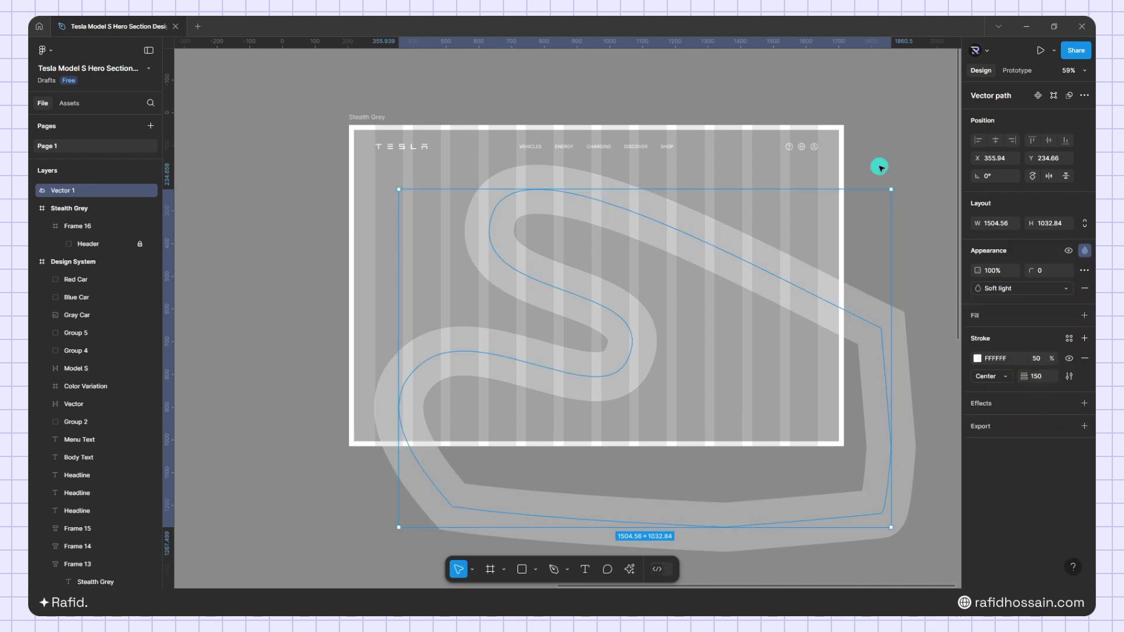
pyautogui.moveTo(94, 191); pyautogui.dragTo(100, 238)
# Rename the inner frame that holds the path and the header as Body.
pyautogui.doubleClick(89, 207)
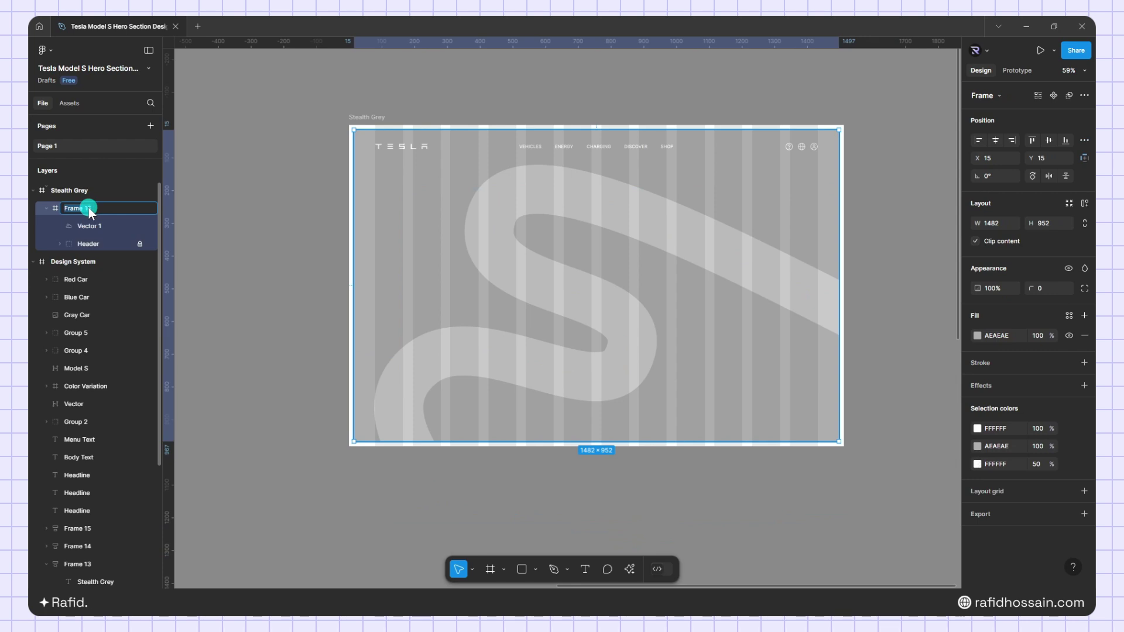
pyautogui.write('Body')
pyautogui.press('Return')
pyautogui.press('Escape')
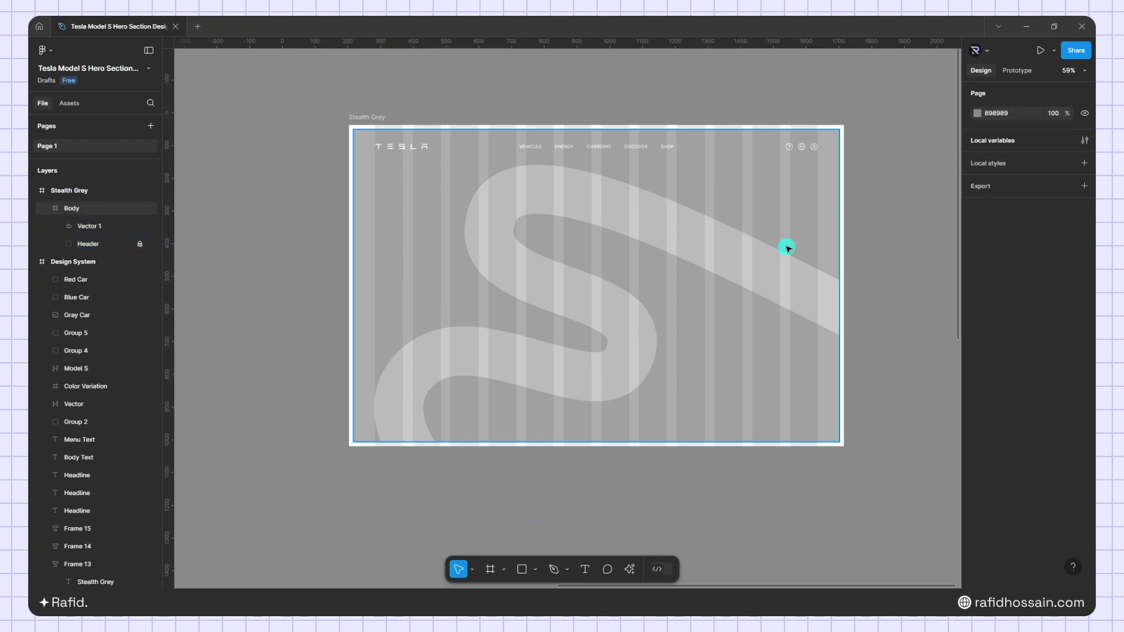
# Place a copy of the design system's MODEL S title in the Body frame, centred horizontally at Y 182.
pyautogui.scroll(-2, 744, 258)
pyautogui.scroll(-4, 845, 246)
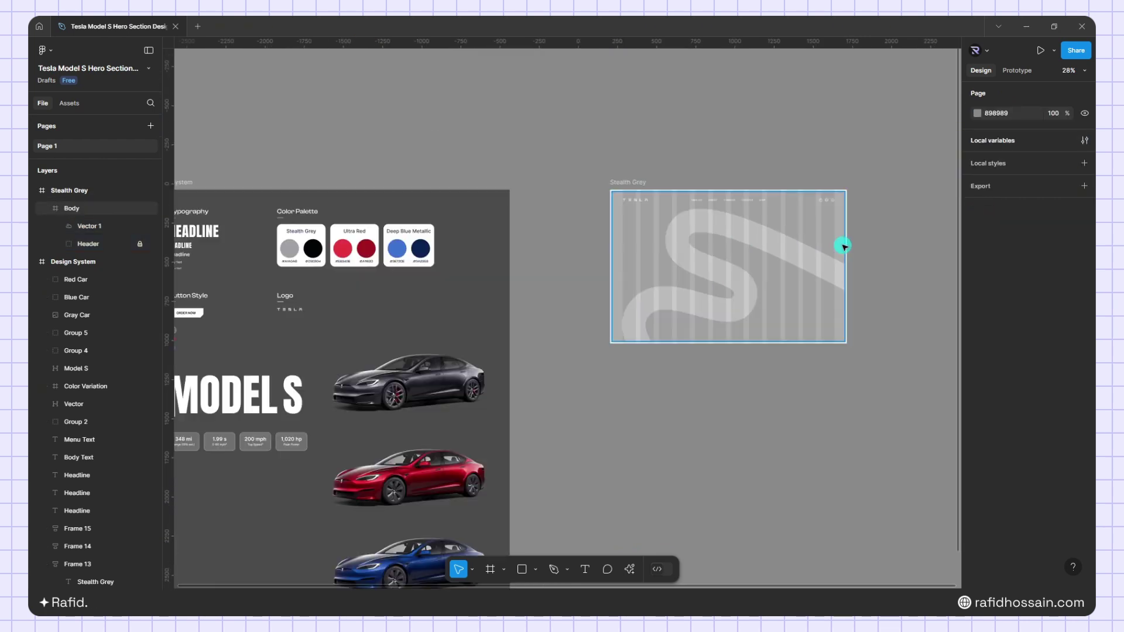
pyautogui.scroll(1, 888, 316)
pyautogui.moveTo(279, 379); pyautogui.dragTo(696, 252)
pyautogui.scroll(3, 697, 252)
pyautogui.moveTo(509, 242); pyautogui.dragTo(615, 235)
pyautogui.click(994, 140)
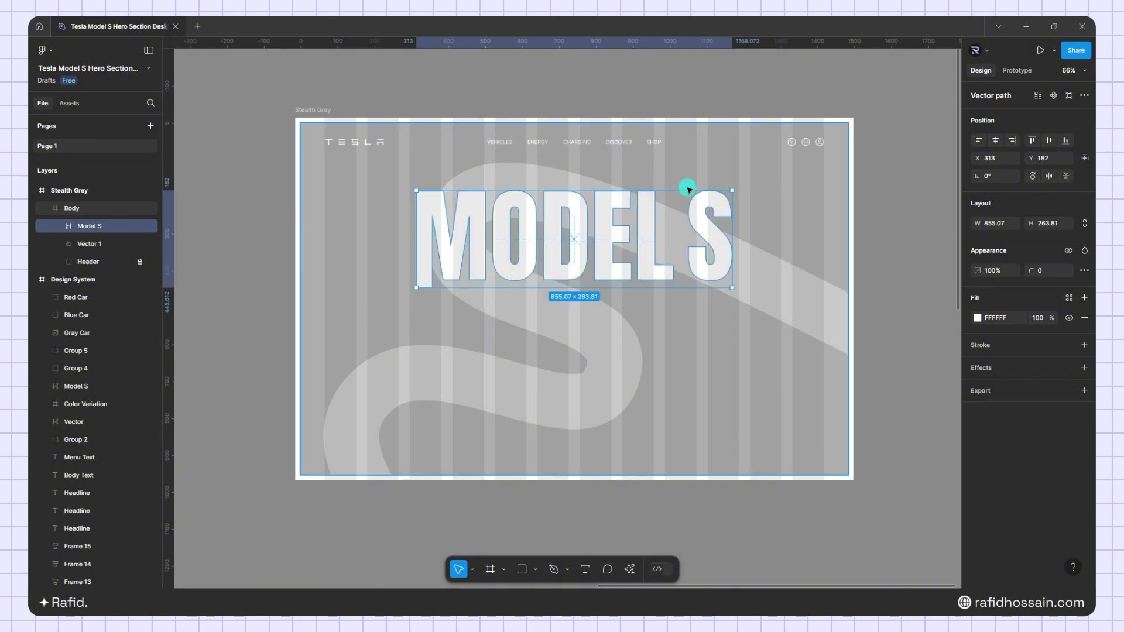
# Place a copy of the Gray Car image in the Body frame, centred horizontally and overlapping the lower part of the MODEL S title.
pyautogui.scroll(-5, 656, 211)
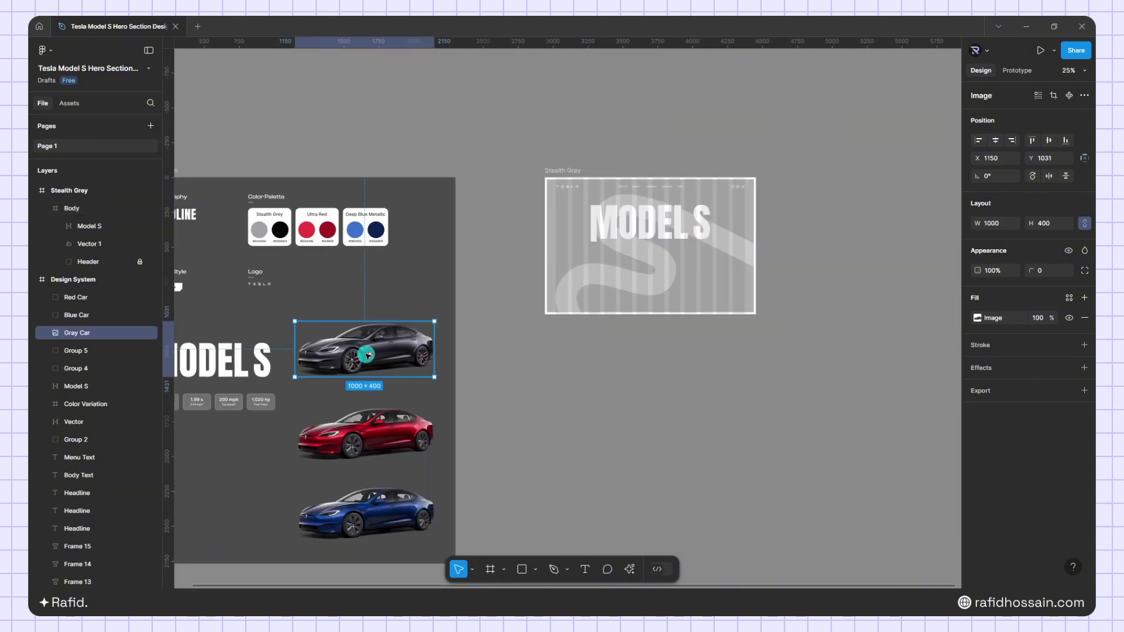
pyautogui.moveTo(367, 356); pyautogui.dragTo(639, 275)
pyautogui.scroll(3, 639, 276)
pyautogui.click(995, 140)
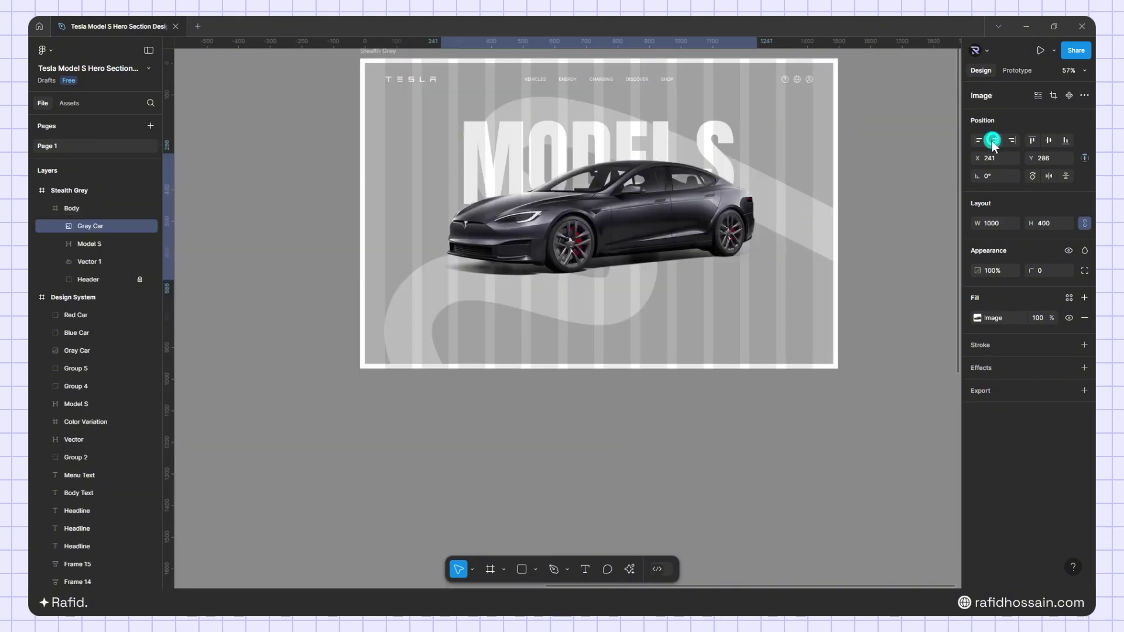
pyautogui.moveTo(629, 164); pyautogui.dragTo(630, 160)
pyautogui.press('Escape')
# Change the Body frame's solid fill to a radial gradient.
pyautogui.scroll(-3, 735, 256)
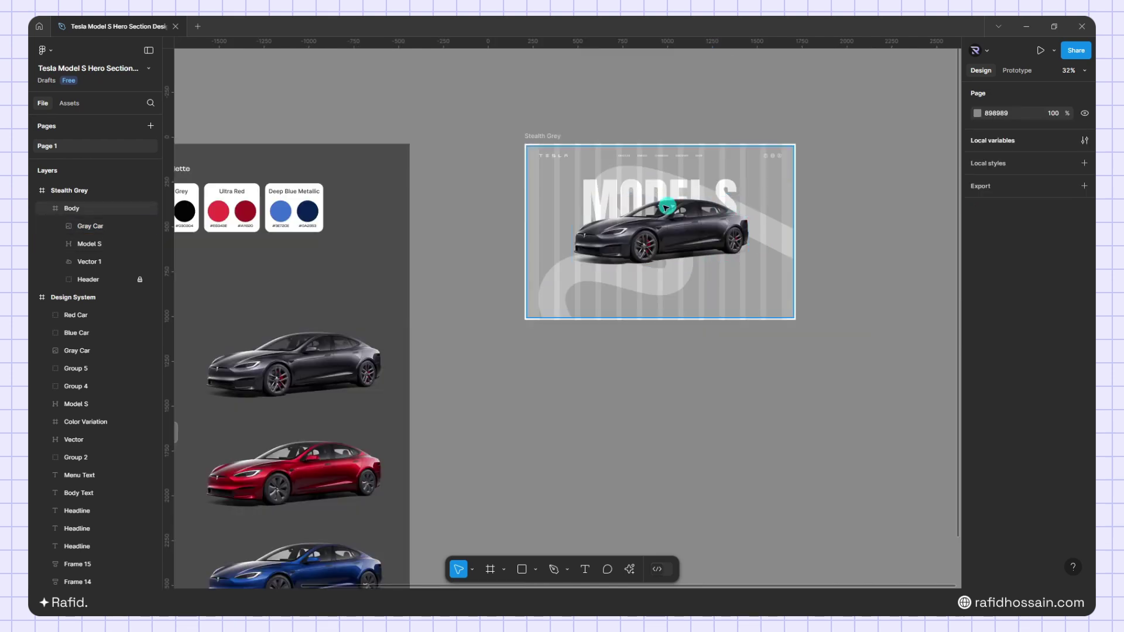
pyautogui.scroll(2, 665, 162)
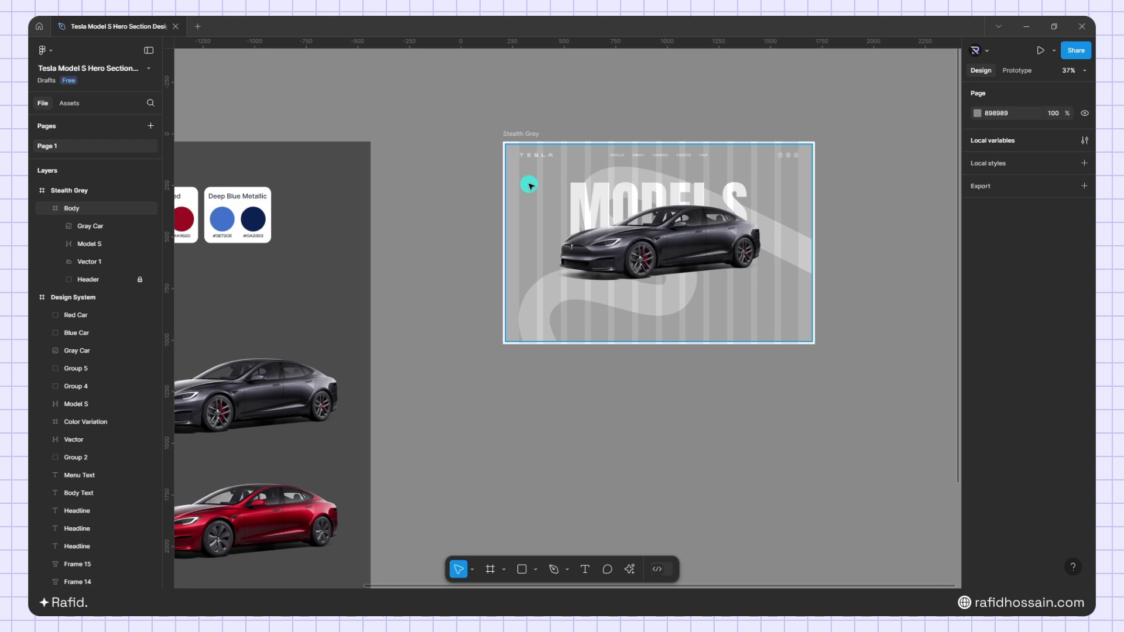
pyautogui.click(530, 186)
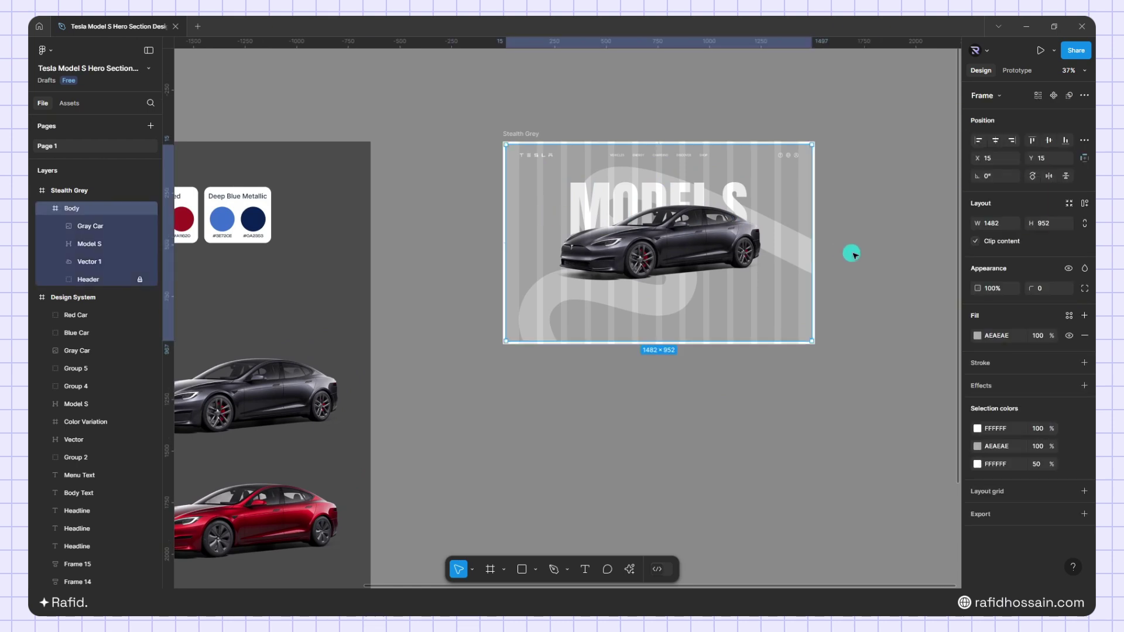
pyautogui.click(976, 335)
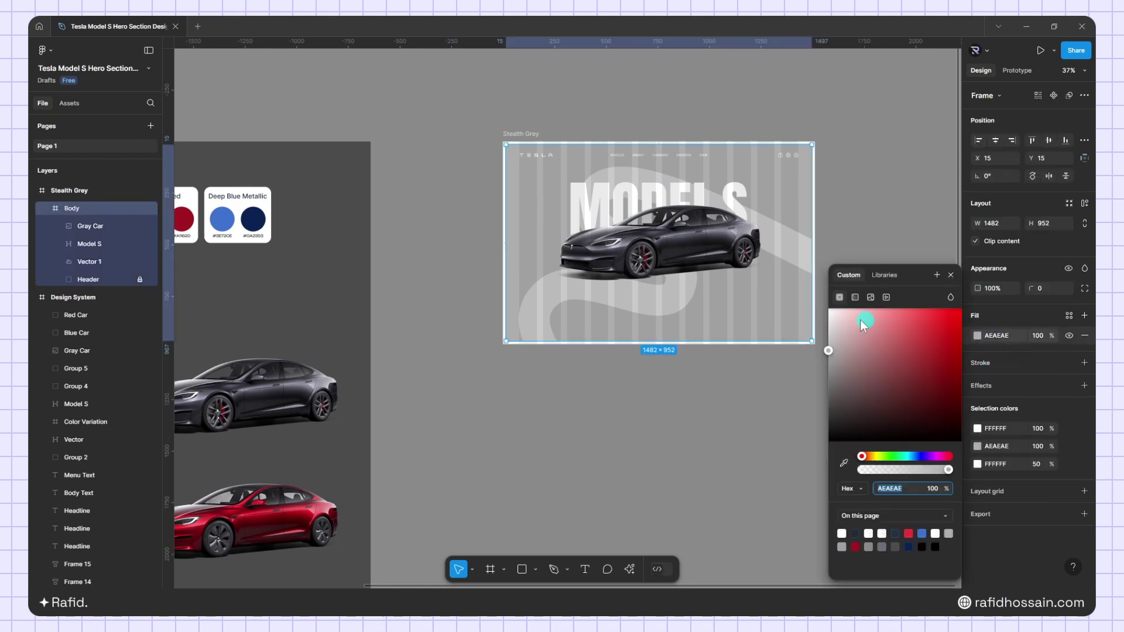
pyautogui.click(854, 297)
pyautogui.click(869, 320)
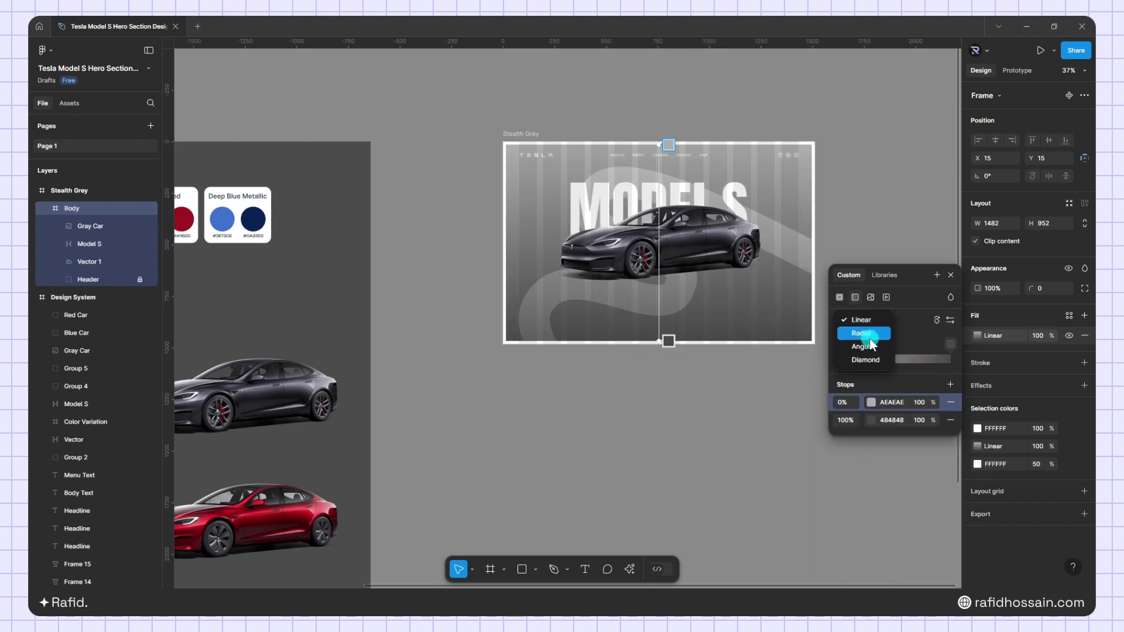
pyautogui.click(878, 334)
# Set the Body gradient's 0% stop to Stealth Grey Color 01 and its 100% stop to Stealth Grey Color 02.
pyautogui.click(839, 343)
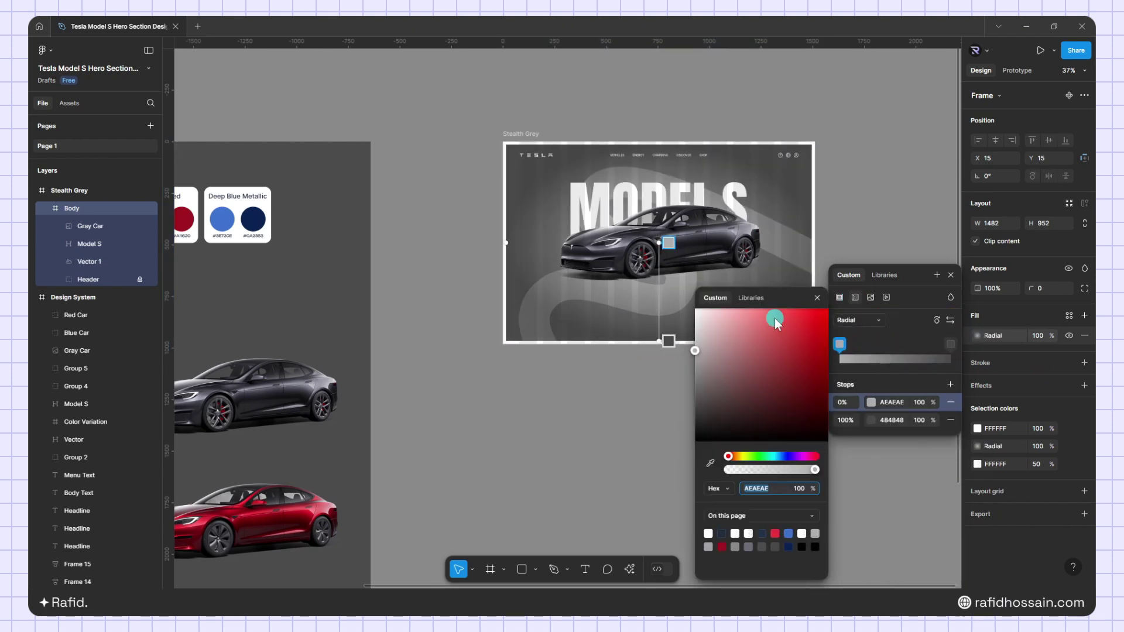
pyautogui.click(753, 298)
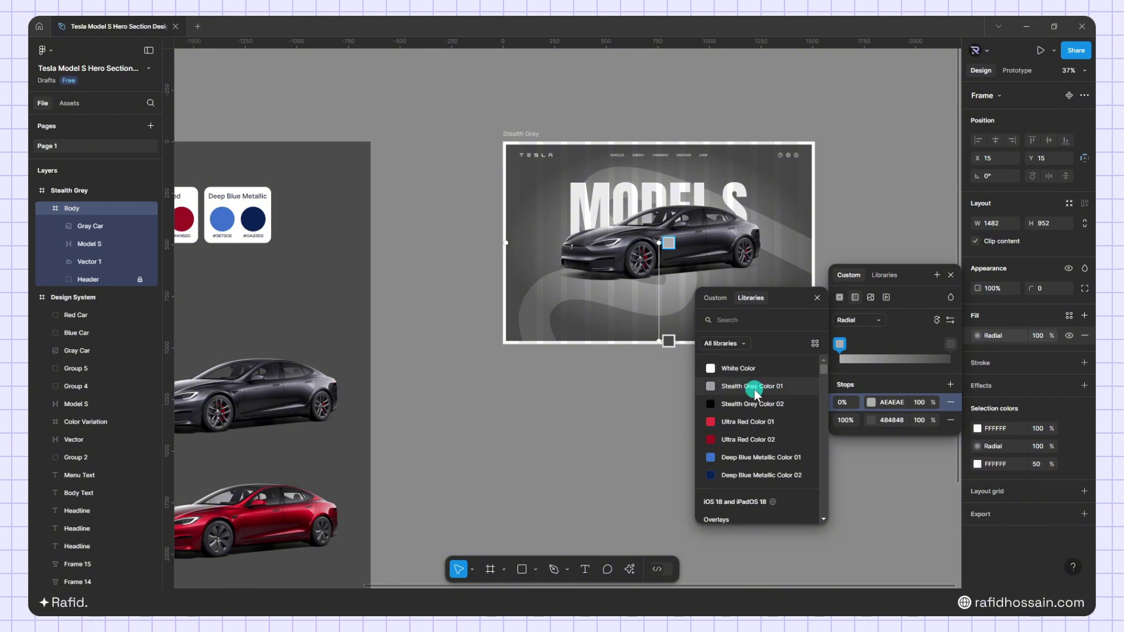
pyautogui.click(760, 352)
pyautogui.click(950, 344)
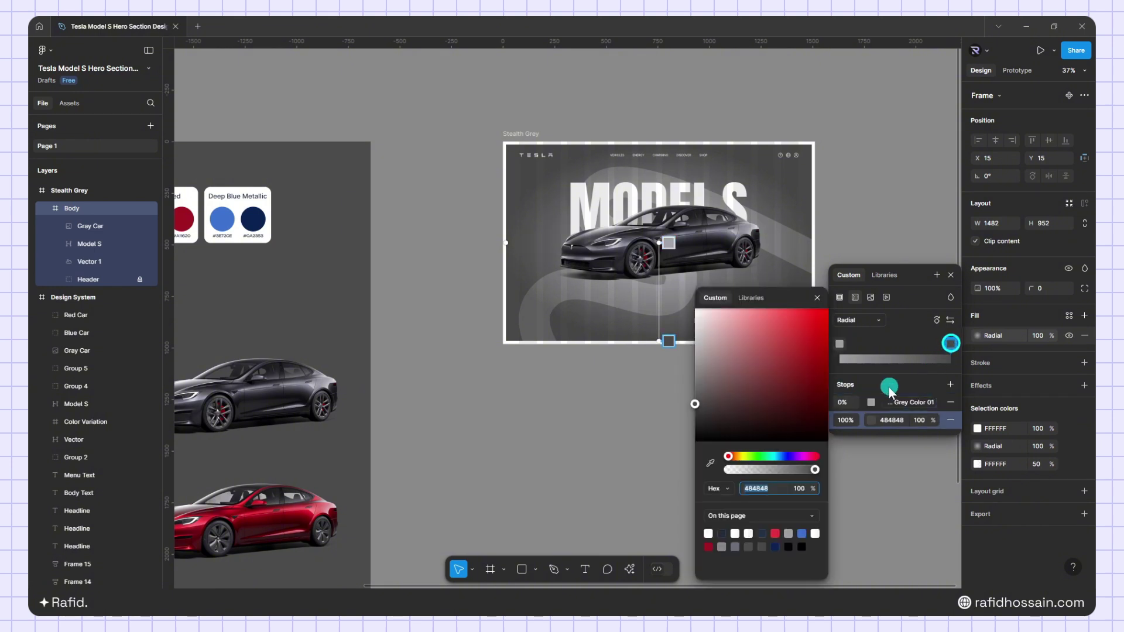
pyautogui.click(752, 304)
pyautogui.click(760, 365)
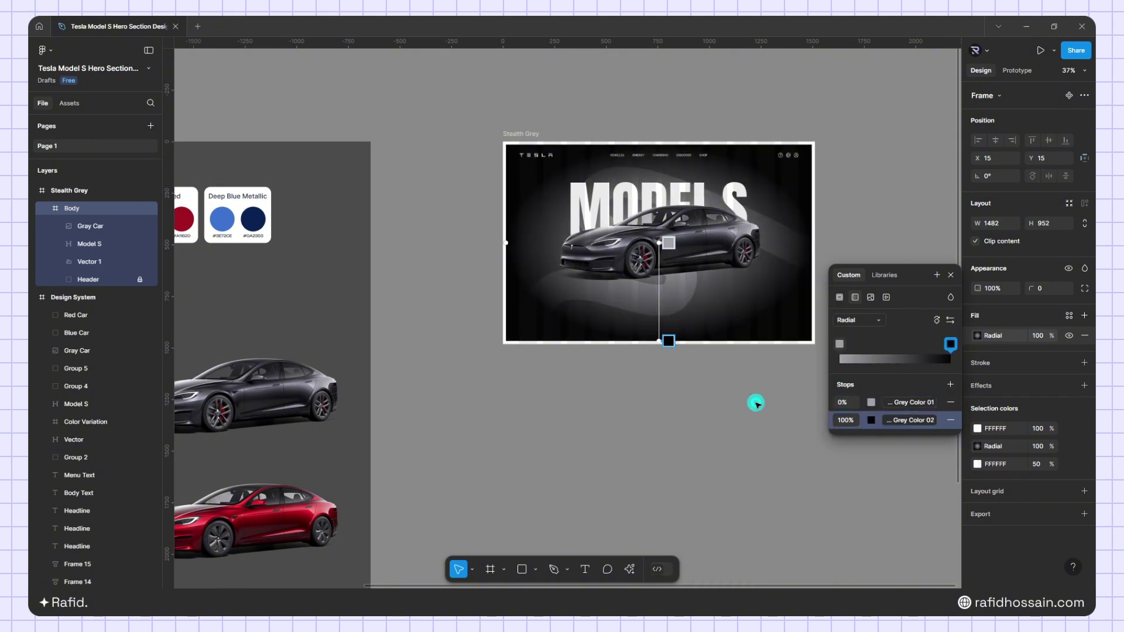
pyautogui.click(950, 275)
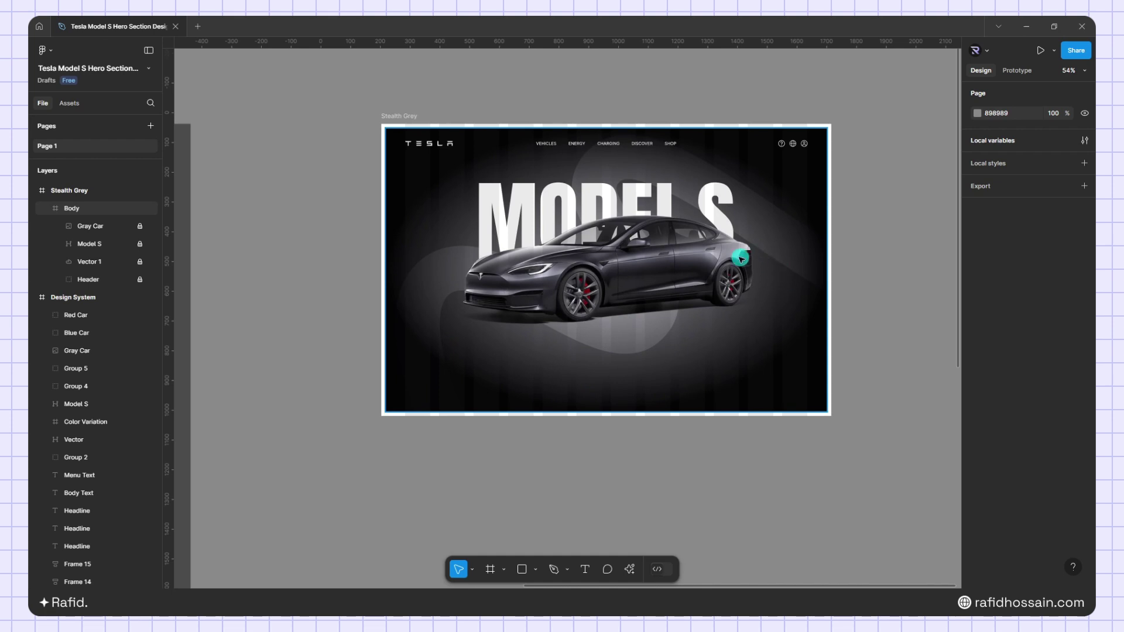
# Place a copy of the 348 mi and 1.99 s stat cards in the Body's lower left area, at about X 128, Y 746.
pyautogui.scroll(1, 668, 267)
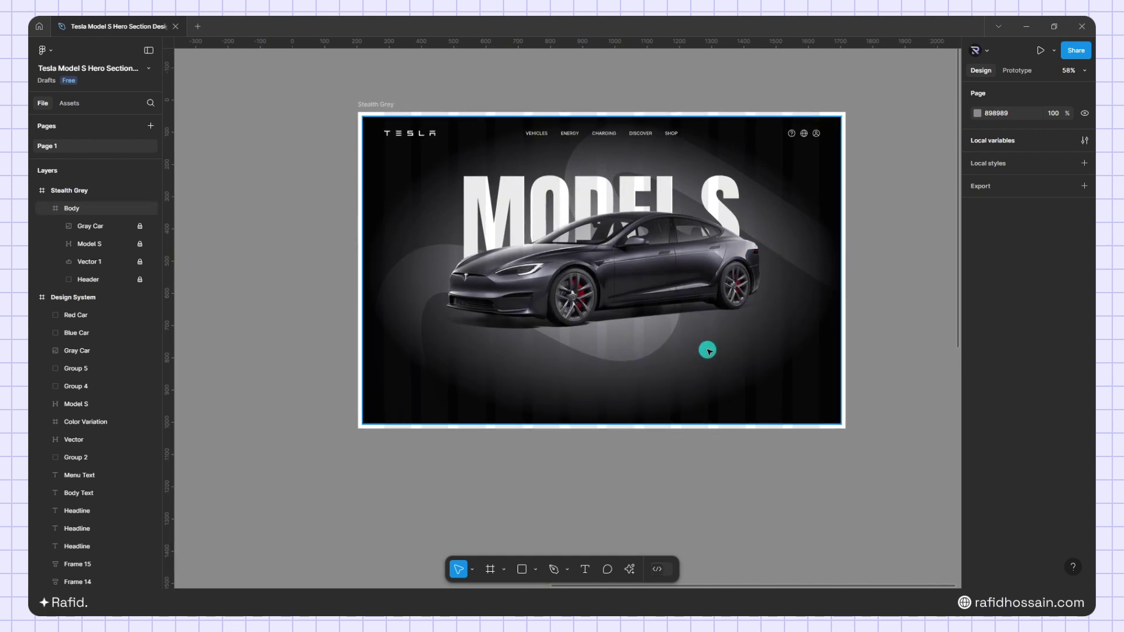
pyautogui.scroll(-4, 708, 287)
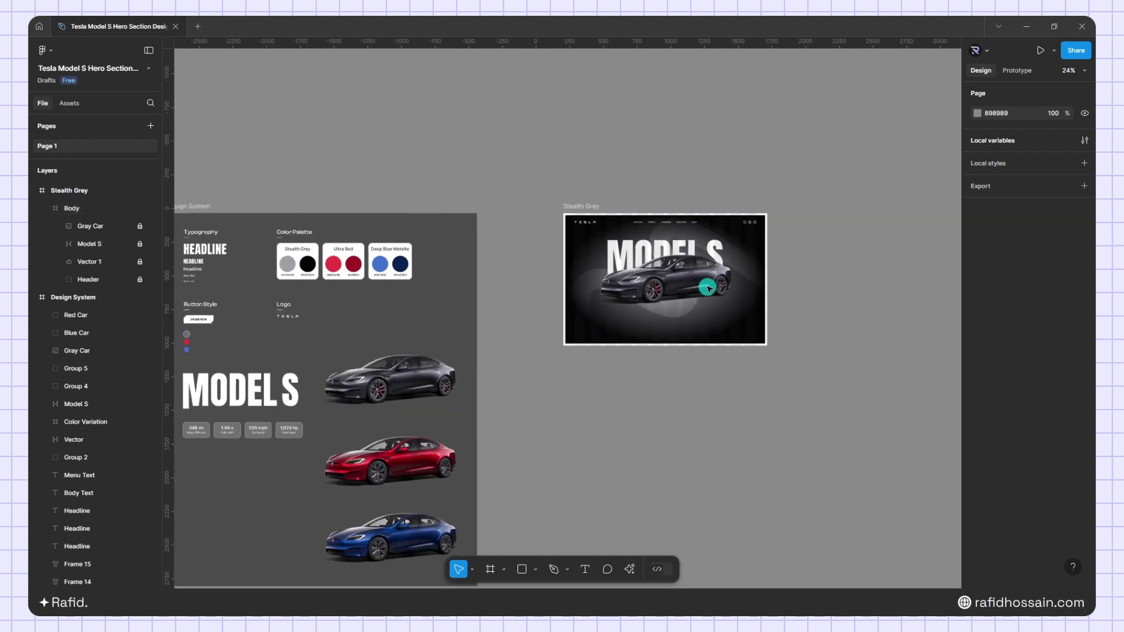
pyautogui.scroll(-1, 708, 287)
pyautogui.click(249, 417)
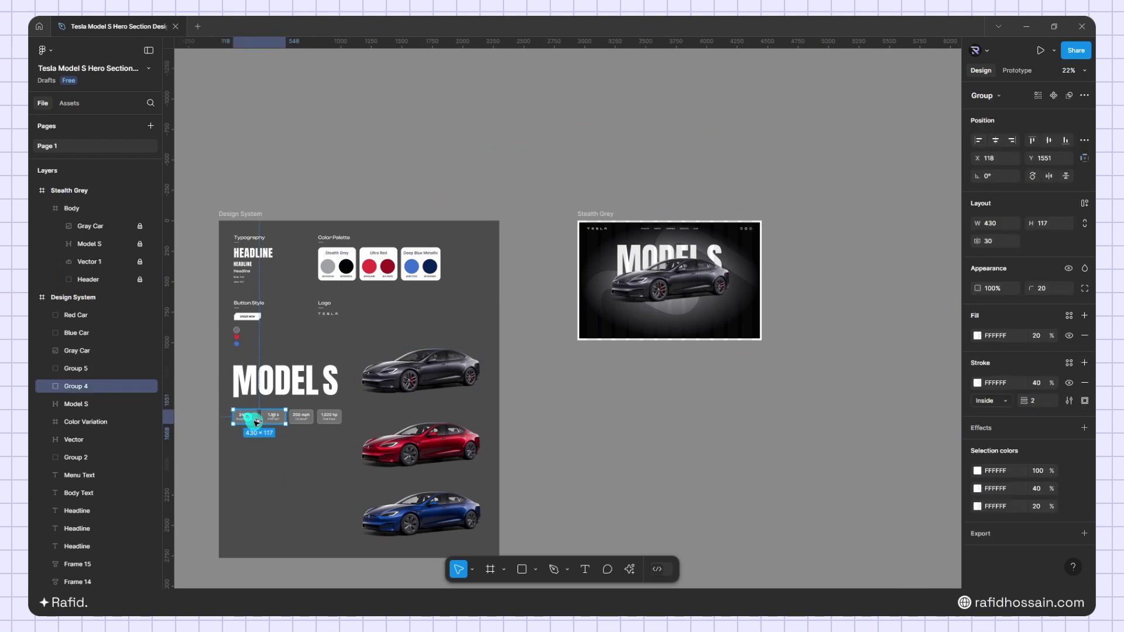
pyautogui.moveTo(256, 421); pyautogui.dragTo(544, 266)
pyautogui.scroll(5, 620, 401)
pyautogui.scroll(3, 644, 318)
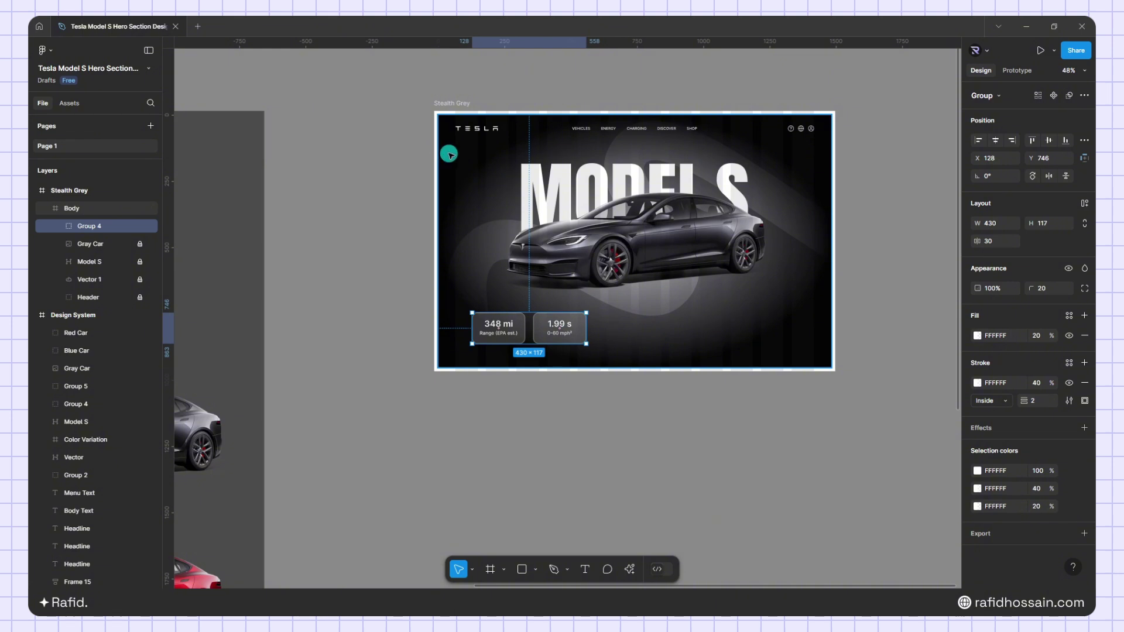
# Change the Stealth Grey frame's 12-column layout grid to white at 15% opacity.
pyautogui.click(449, 154)
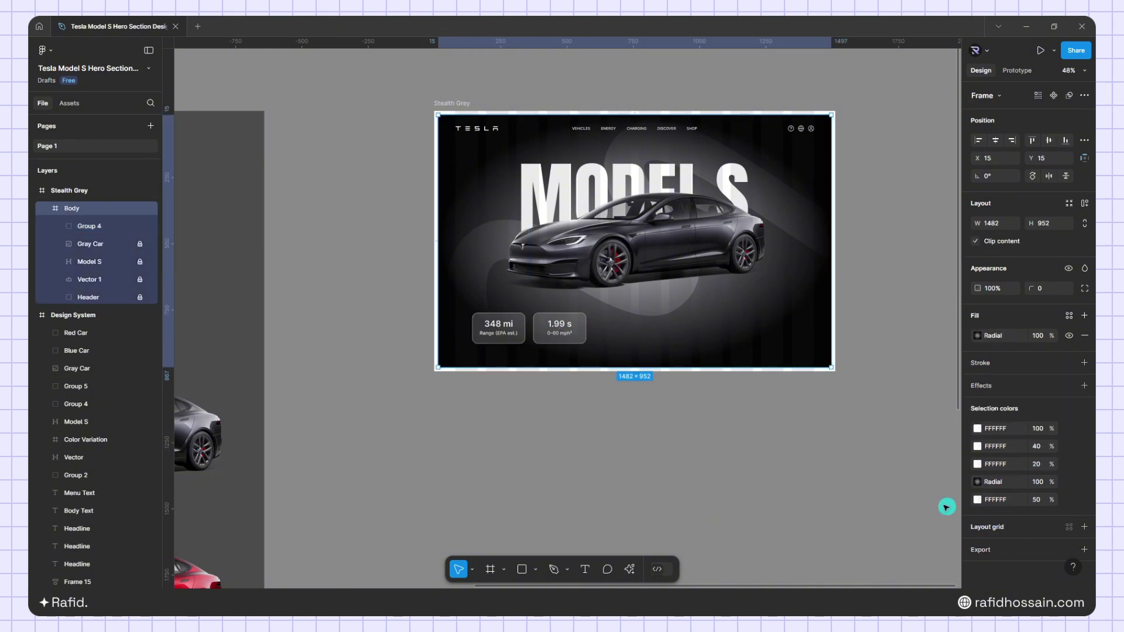
pyautogui.click(436, 125)
pyautogui.click(1083, 547)
pyautogui.click(976, 566)
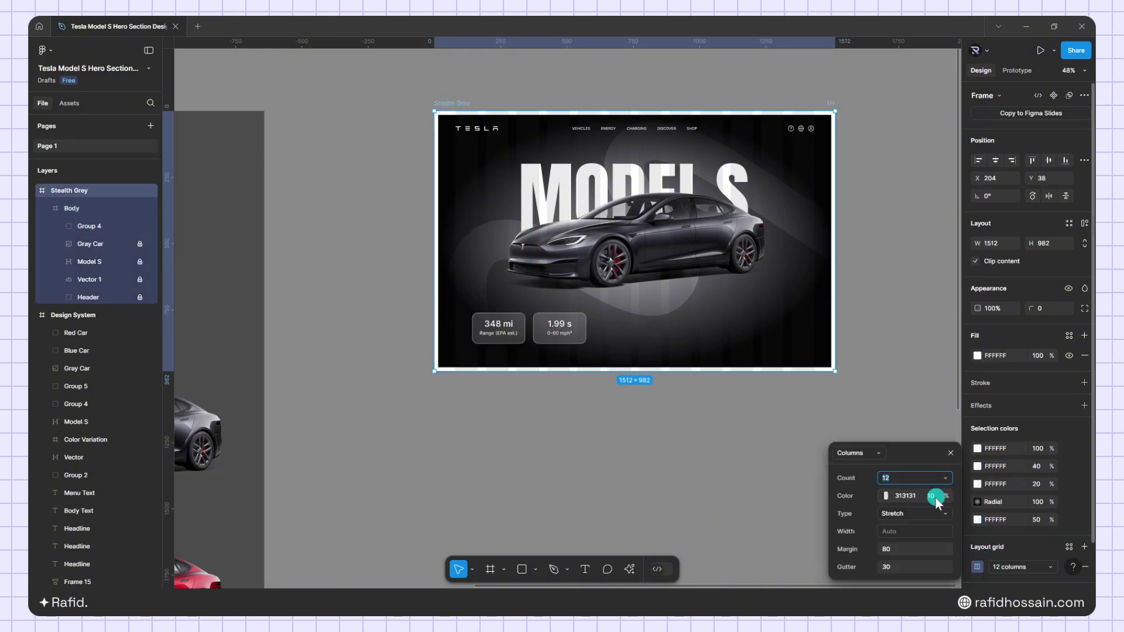
pyautogui.click(921, 496)
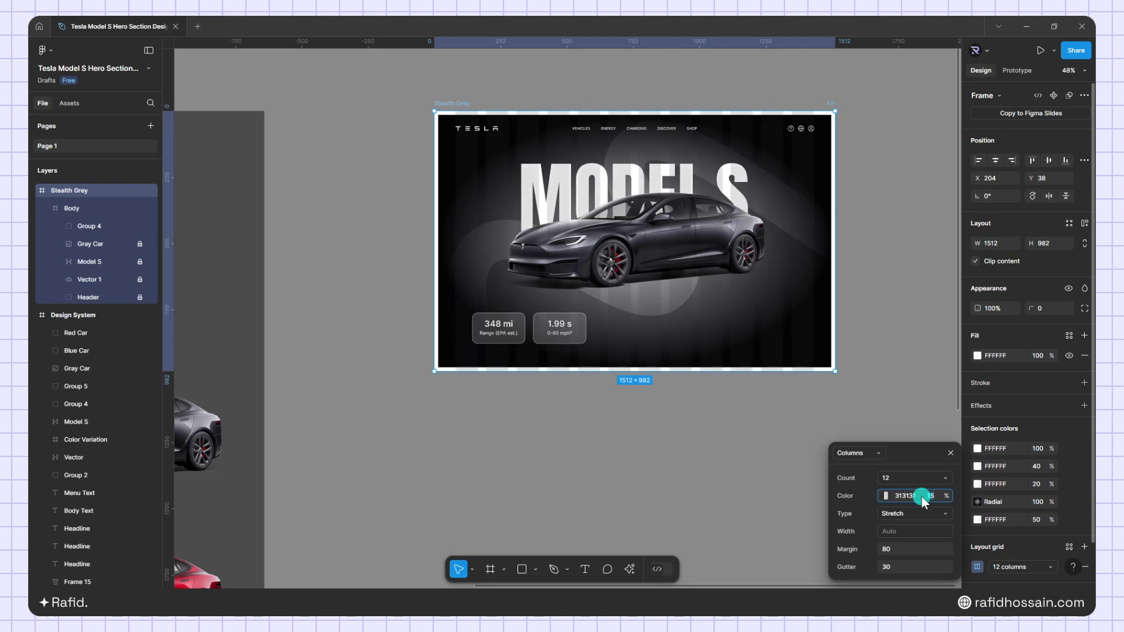
pyautogui.click(889, 496)
pyautogui.click(882, 497)
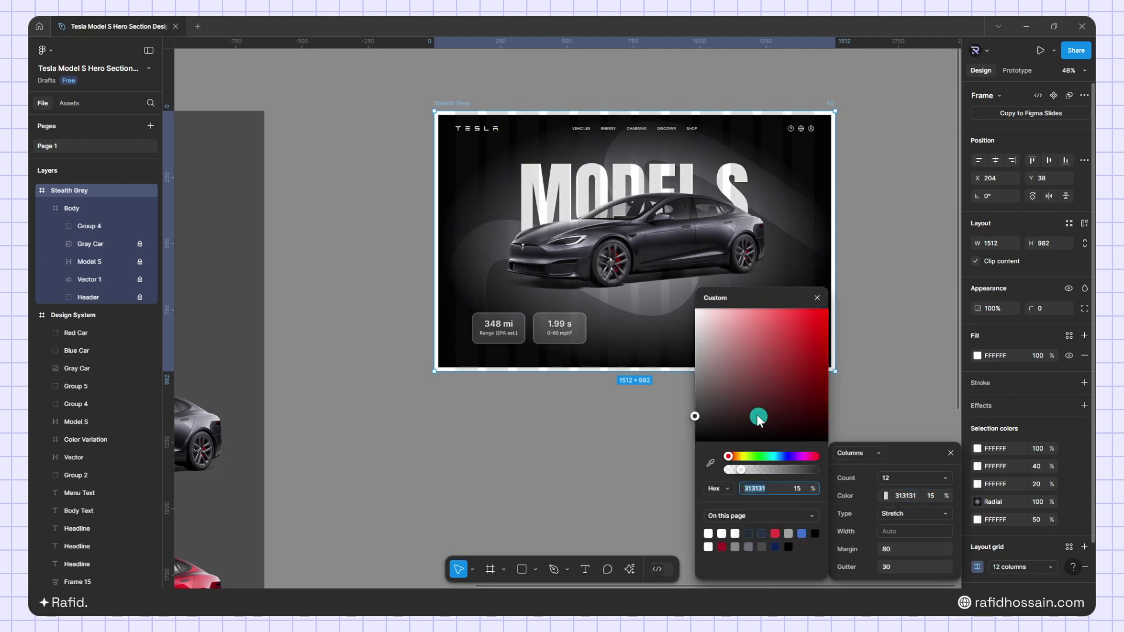
pyautogui.moveTo(752, 409); pyautogui.dragTo(683, 300)
pyautogui.click(815, 298)
# Align the 348 mi and 1.99 s stat cards with the first grid column, at X 65, Y 750 in the Body.
pyautogui.scroll(5, 509, 304)
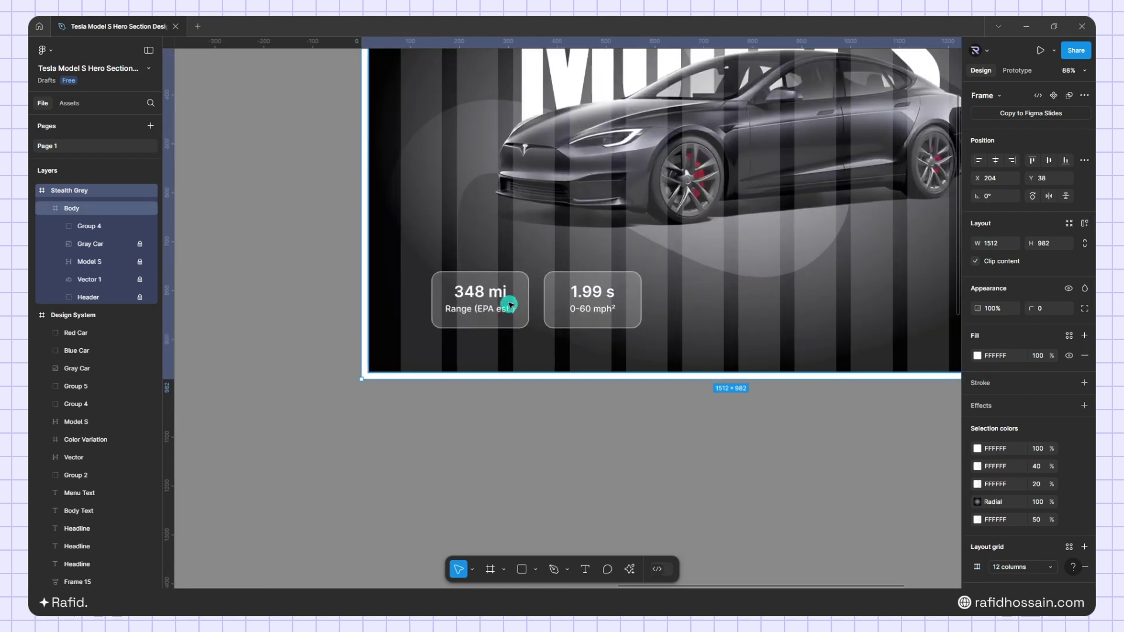
pyautogui.click(508, 294)
pyautogui.moveTo(507, 295); pyautogui.dragTo(483, 296)
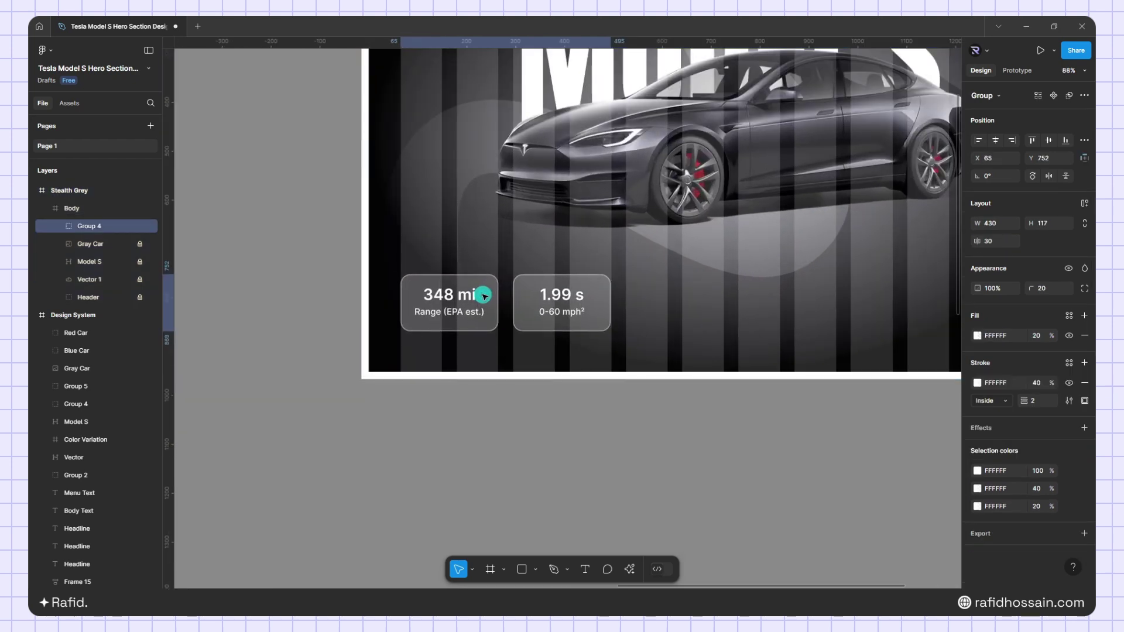
pyautogui.press('Right')
pyautogui.press('alt')
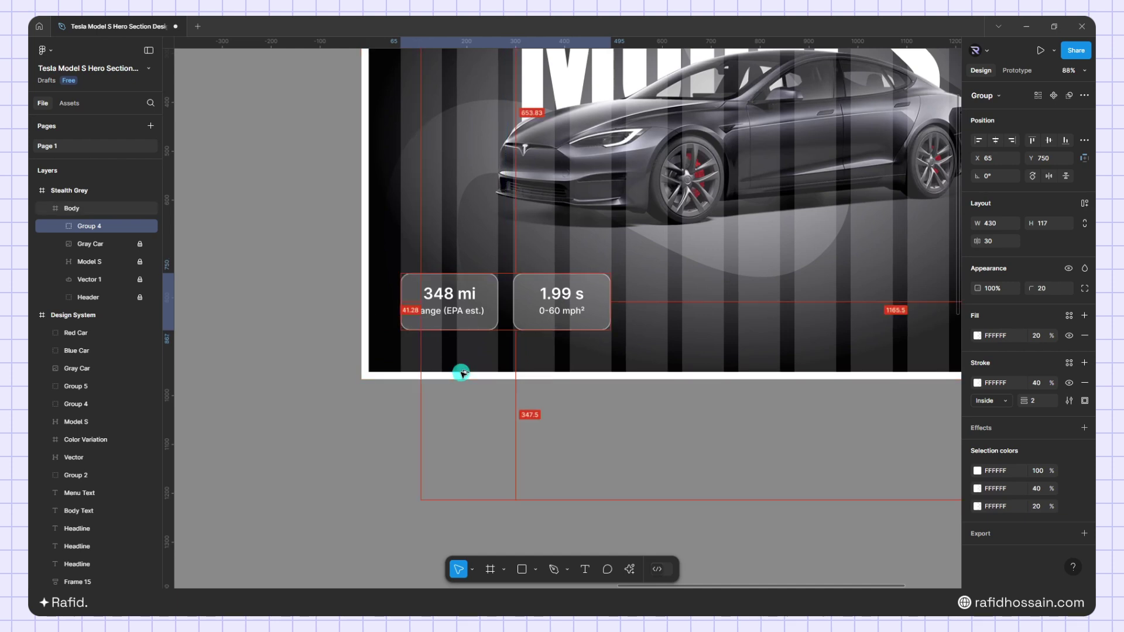
pyautogui.press('Up')
pyautogui.click(484, 386)
# Place a copy of the 200 mph and 1,020 hp stat cards in the Body at X 987, Y 750.
pyautogui.scroll(-5, 484, 387)
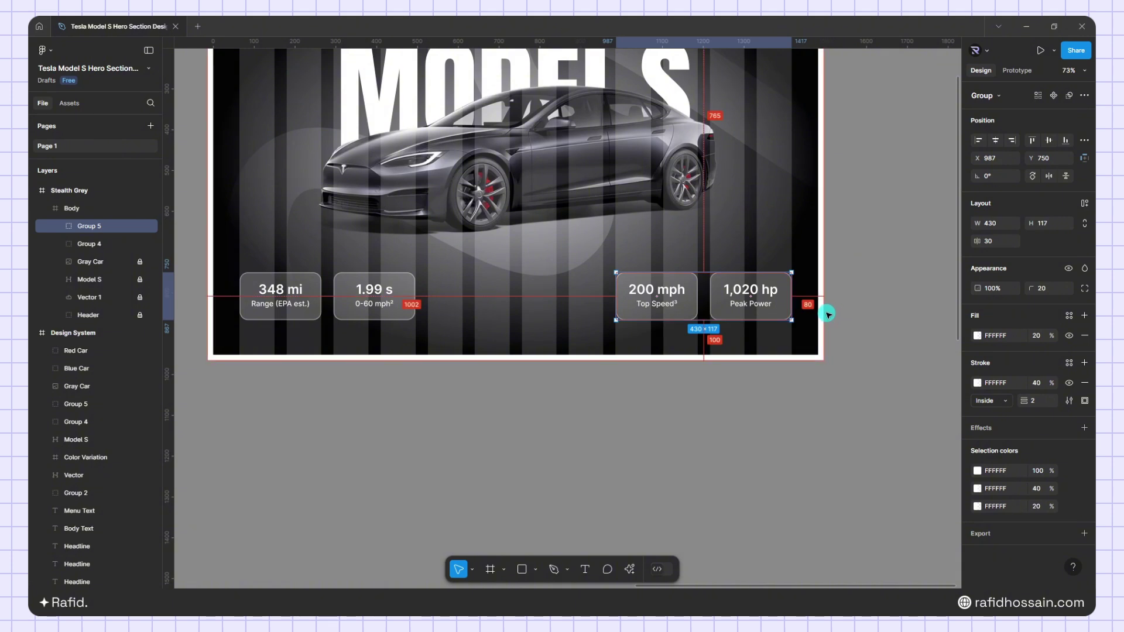
pyautogui.click(767, 394)
# Place a copy of the ORDER NOW button, centred between the stat card pairs, and add the STEALTH GREY headline above it.
pyautogui.scroll(-5, 755, 394)
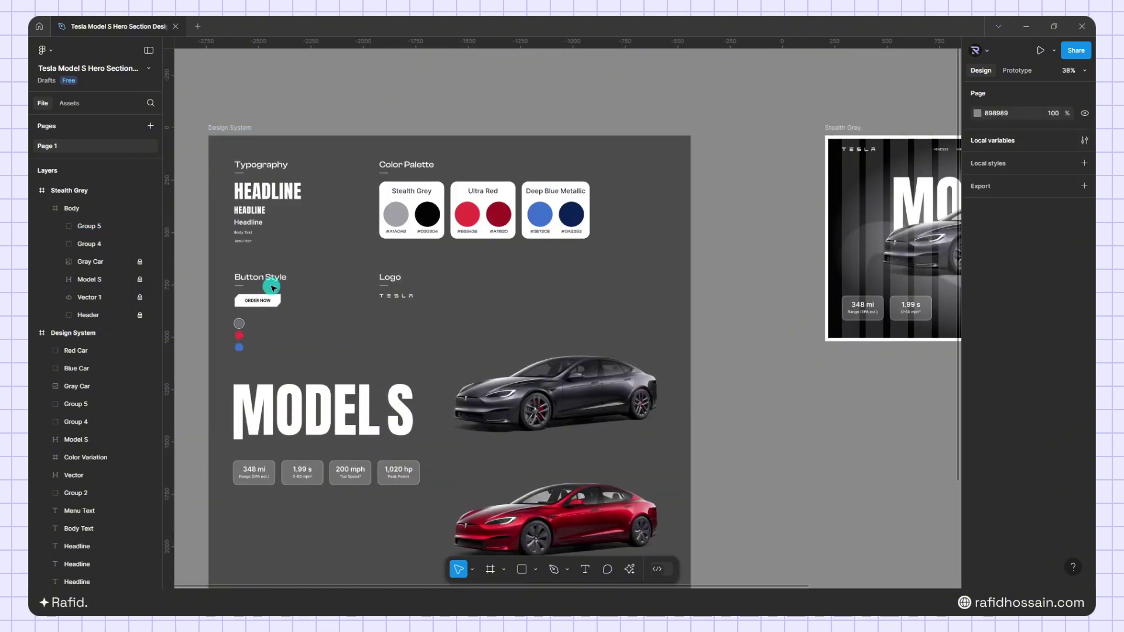
pyautogui.scroll(-1, 316, 306)
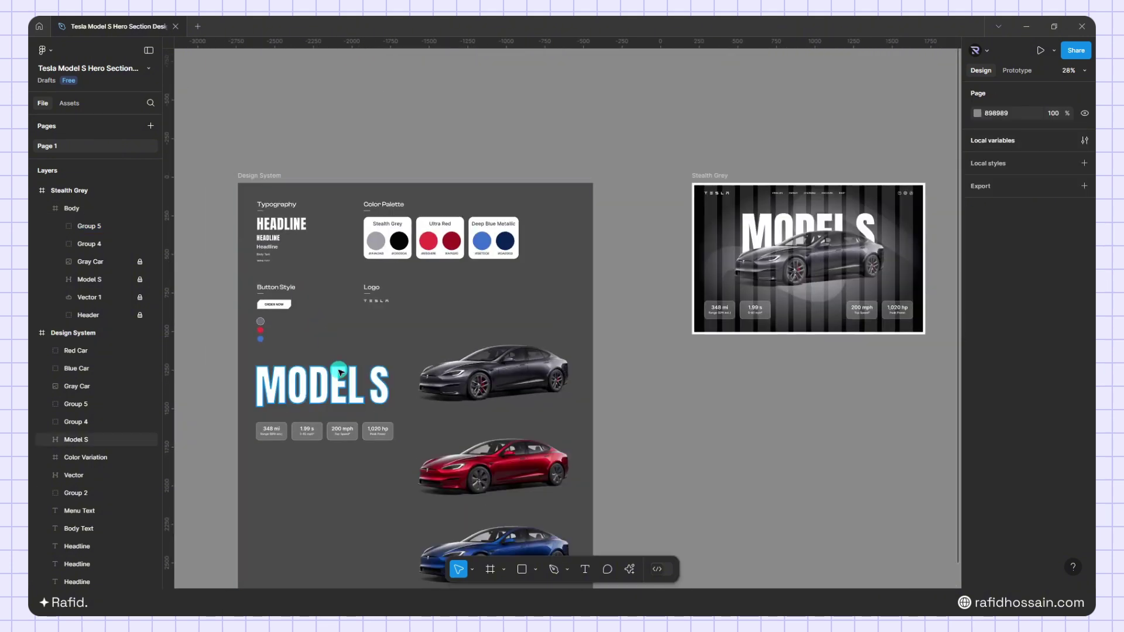
pyautogui.moveTo(282, 305); pyautogui.dragTo(793, 312)
pyautogui.scroll(5, 818, 314)
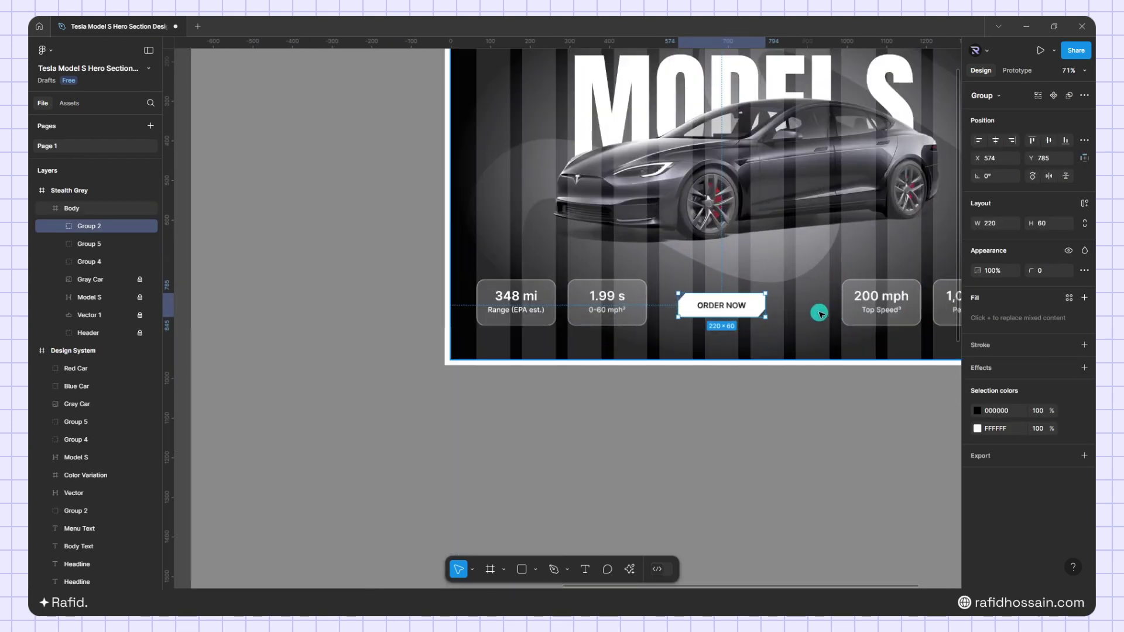
pyautogui.click(995, 139)
pyautogui.scroll(2, 685, 326)
pyautogui.click(735, 427)
pyautogui.scroll(-6, 735, 430)
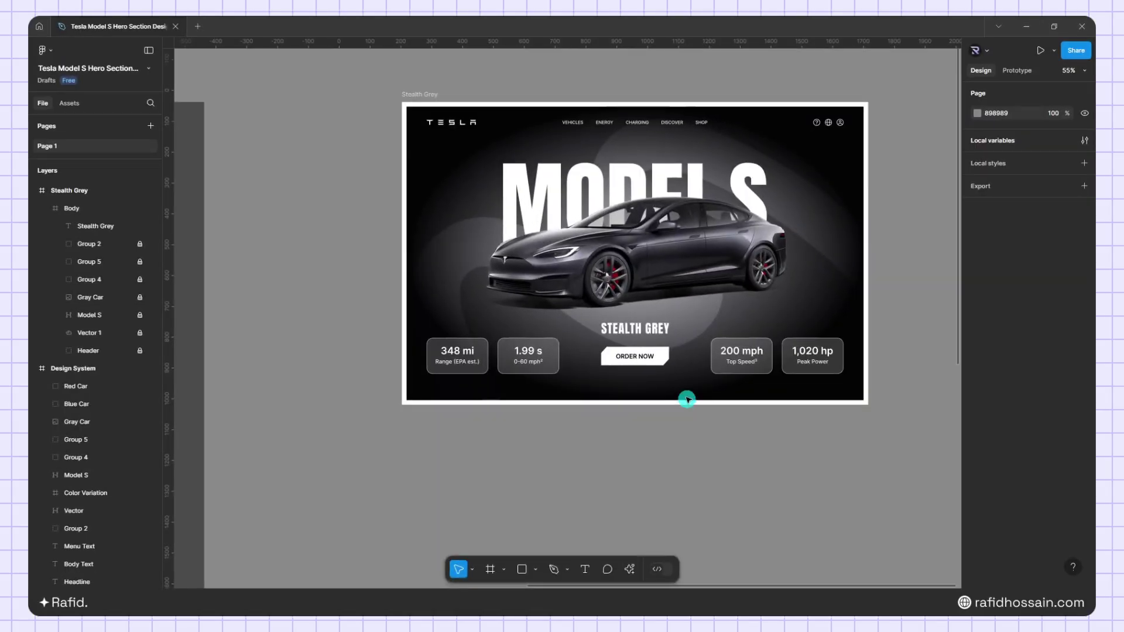
# Round the corners of the Body to a radius of 30 and of the Stealth Grey frame to 40.
pyautogui.click(414, 115)
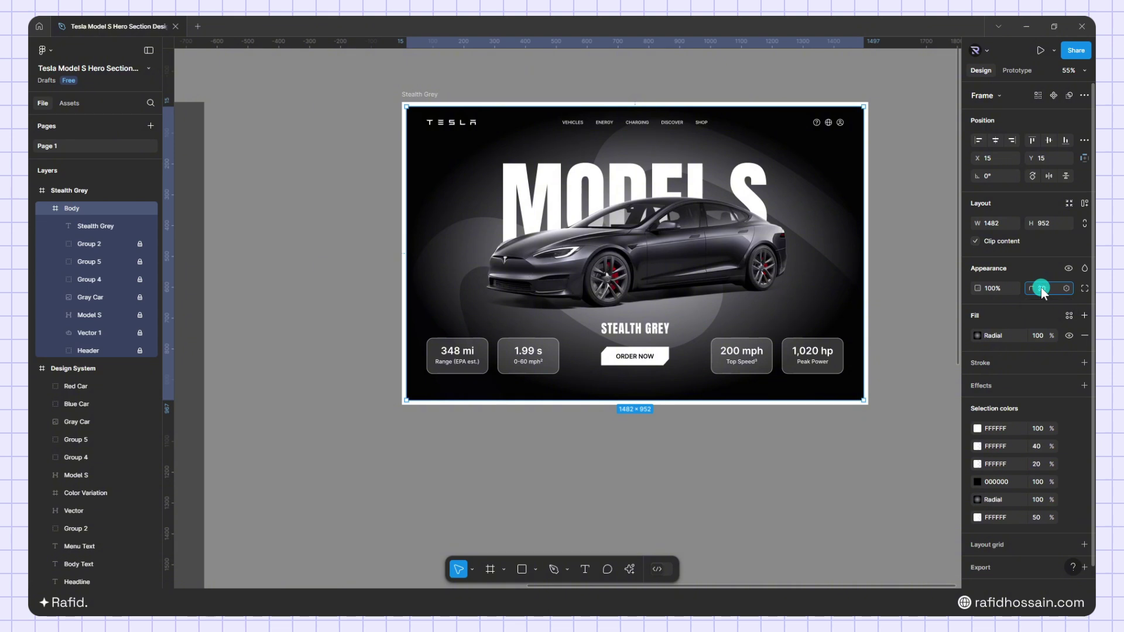
pyautogui.press('Return')
pyautogui.scroll(1, 808, 158)
pyautogui.click(433, 100)
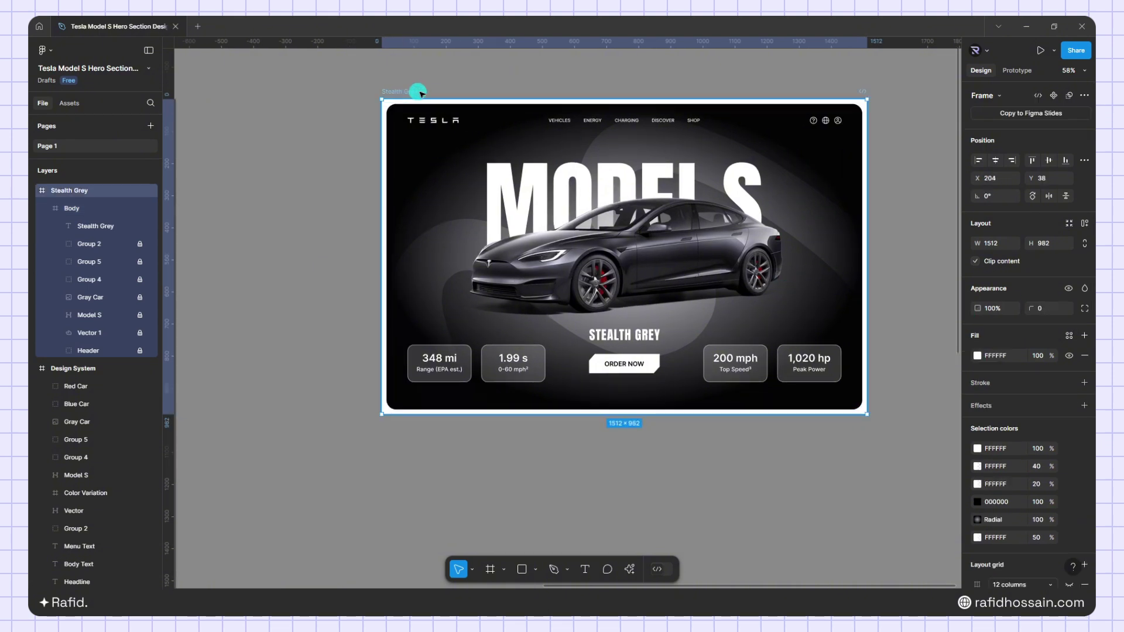
pyautogui.click(1036, 305)
pyautogui.write('40')
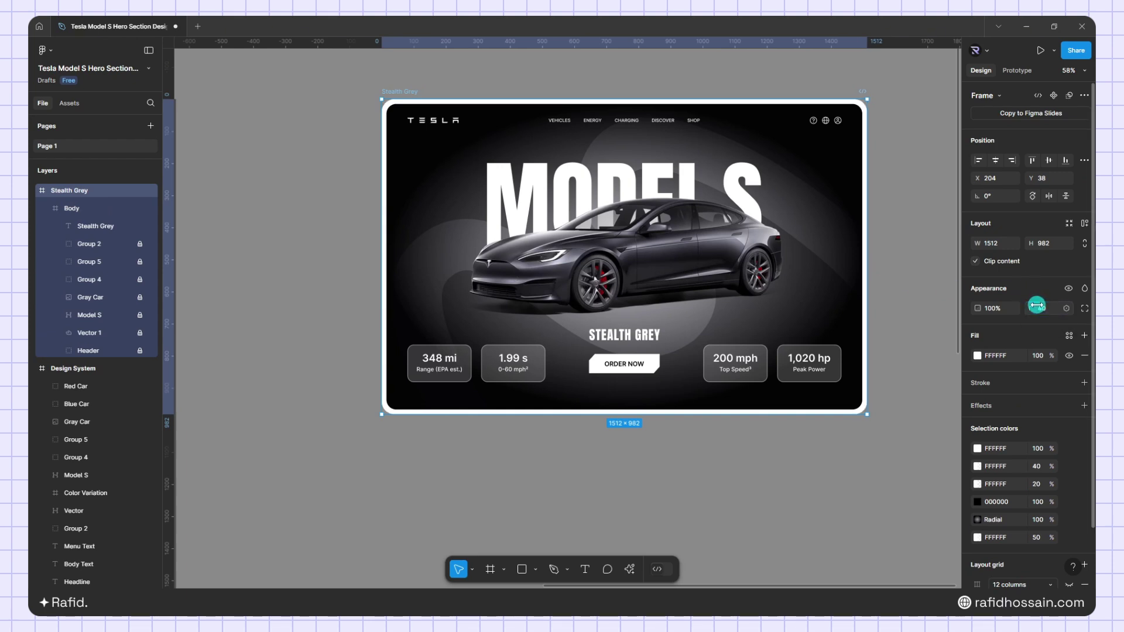
pyautogui.press('Return')
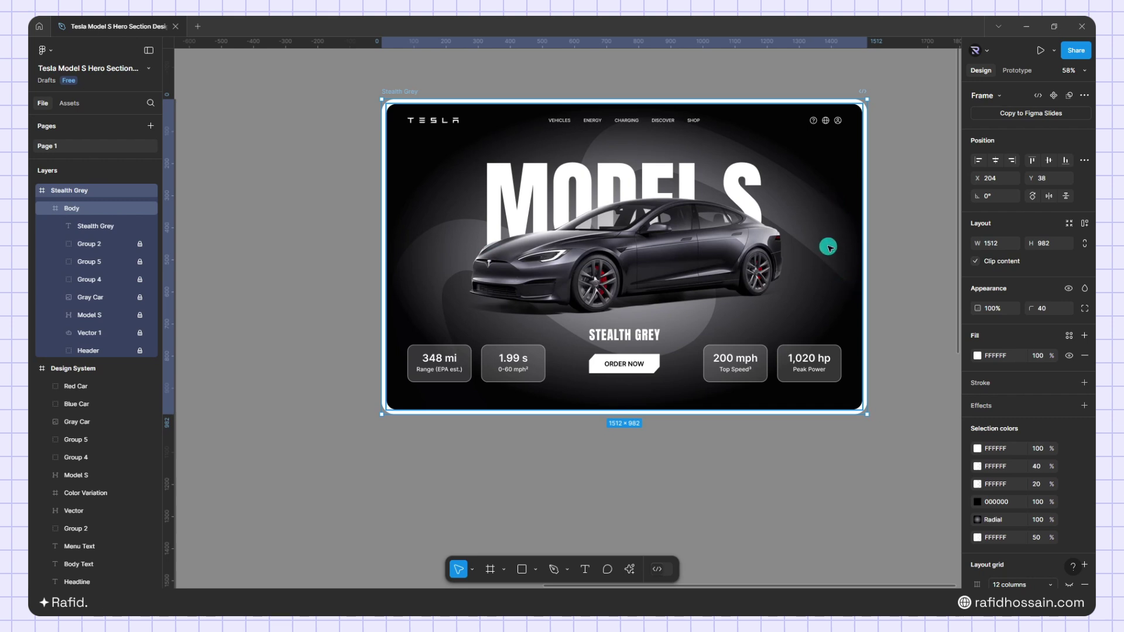
# Show the Stealth Grey frame's 12-column grid and place a copy of the Color Variation swatches in the Body at X 1367, Y 397.
pyautogui.scroll(-2, 1064, 530)
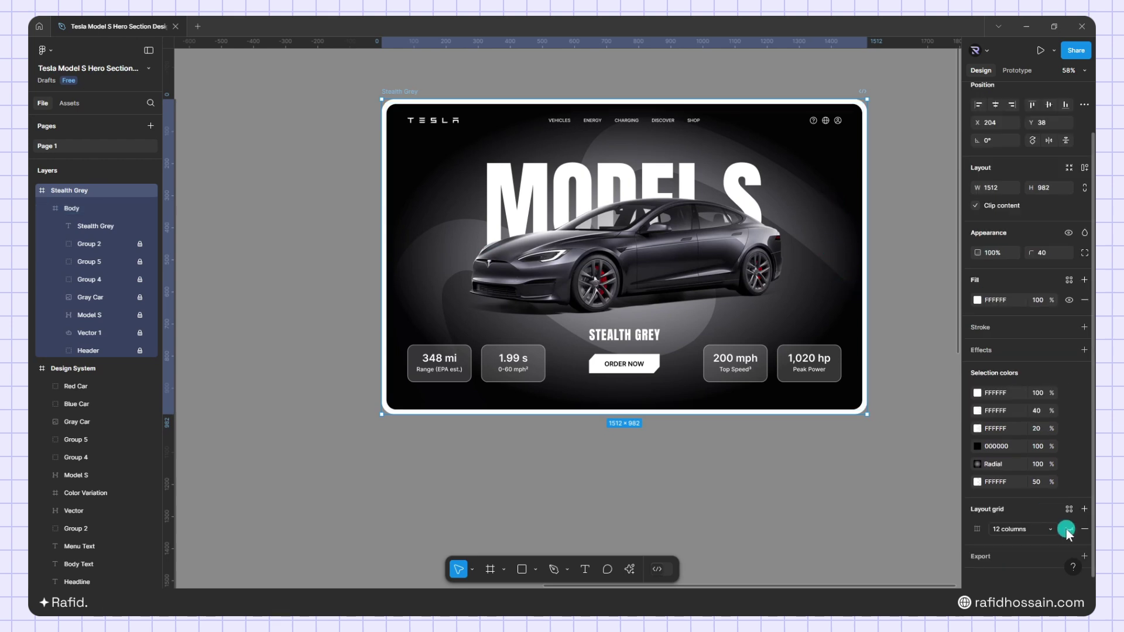
pyautogui.click(1067, 529)
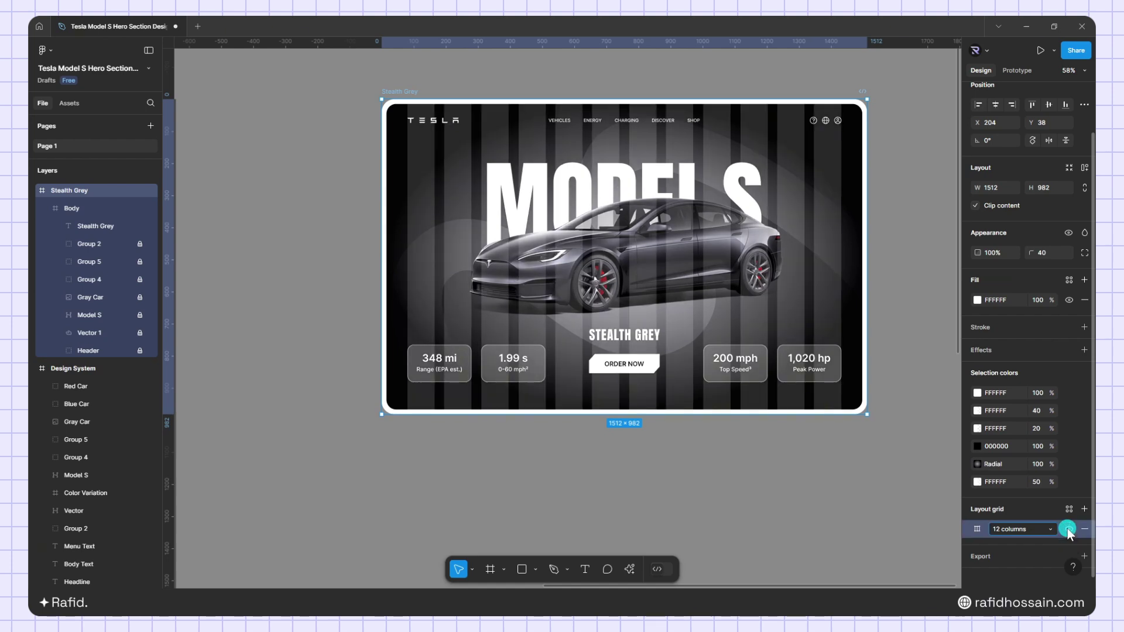
pyautogui.scroll(-5, 758, 223)
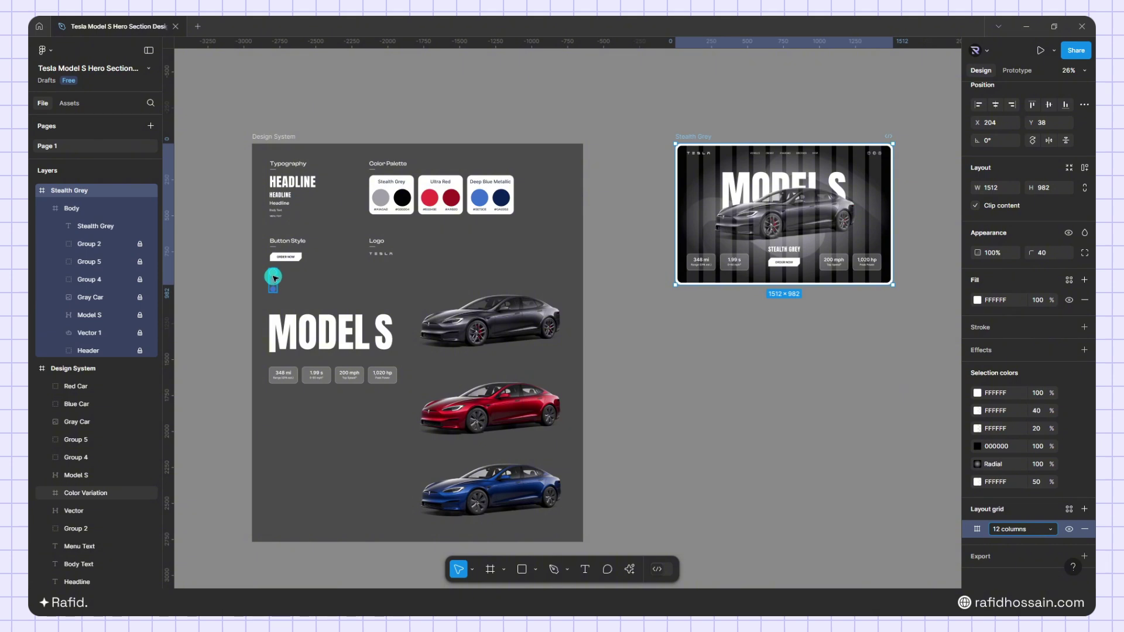
pyautogui.click(273, 276)
pyautogui.moveTo(273, 277); pyautogui.dragTo(779, 313)
pyautogui.scroll(3, 928, 285)
pyautogui.moveTo(617, 348); pyautogui.dragTo(810, 181)
pyautogui.scroll(1, 857, 167)
pyautogui.scroll(3, 857, 166)
pyautogui.moveTo(769, 227); pyautogui.dragTo(780, 229)
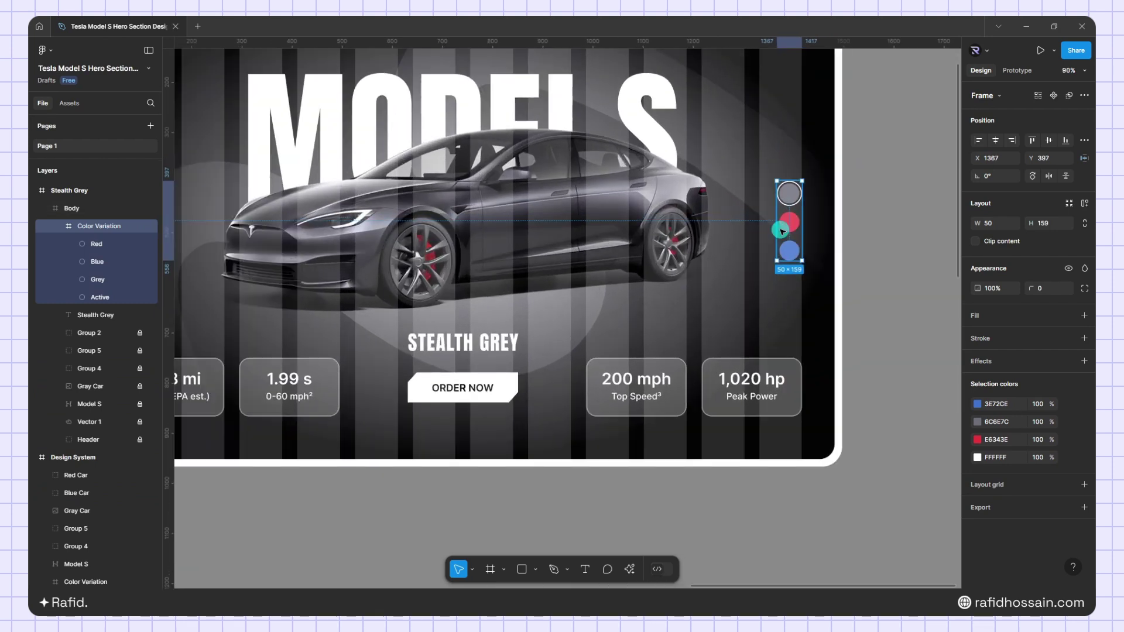
# Nudge the copied color swatches sideways to line up their right edge with the last grid column.
pyautogui.hotkey('shift', 'Left')
pyautogui.press('Right')
pyautogui.press('Right')
pyautogui.press('Right')
pyautogui.press('Right')
pyautogui.press('Right')
pyautogui.press('Right')
pyautogui.press('Right')
pyautogui.press('Right')
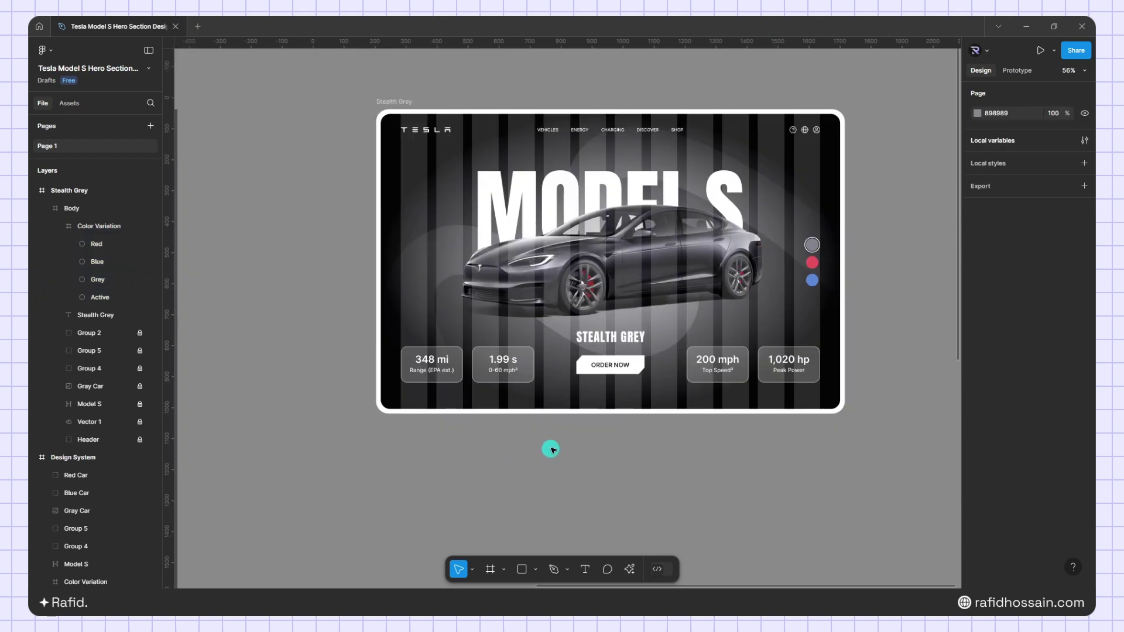
# Move the gray car out beside the Stealth Grey frame and place a copy of the Red Car in line with it at Y 361.
pyautogui.scroll(-2, 567, 442)
pyautogui.scroll(-1, 667, 146)
pyautogui.scroll(-3, 665, 150)
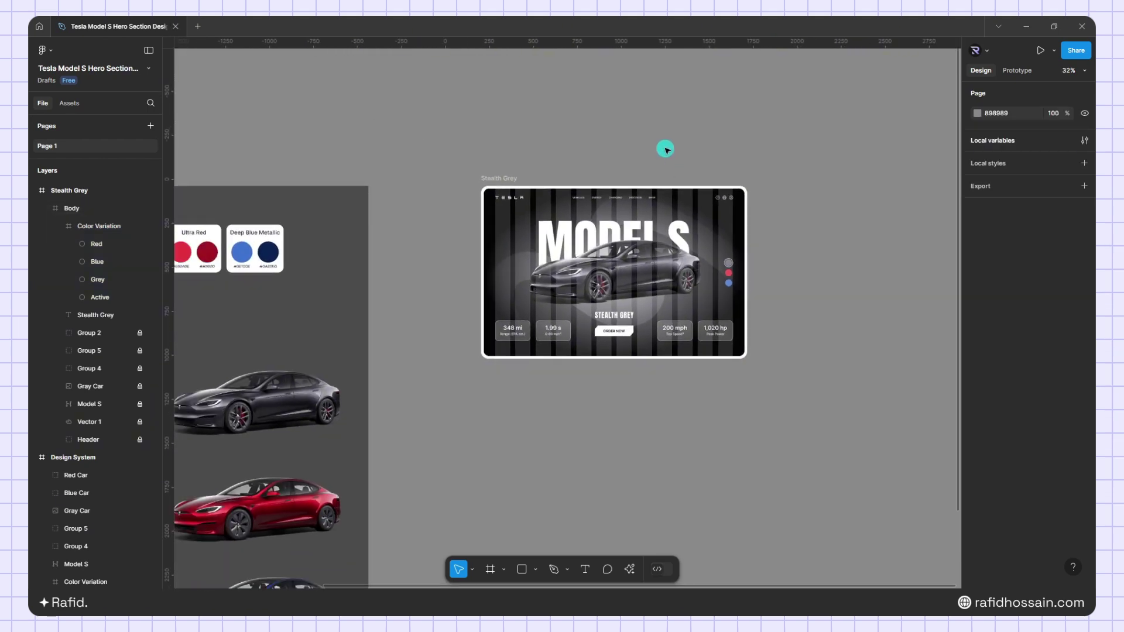
pyautogui.click(369, 408)
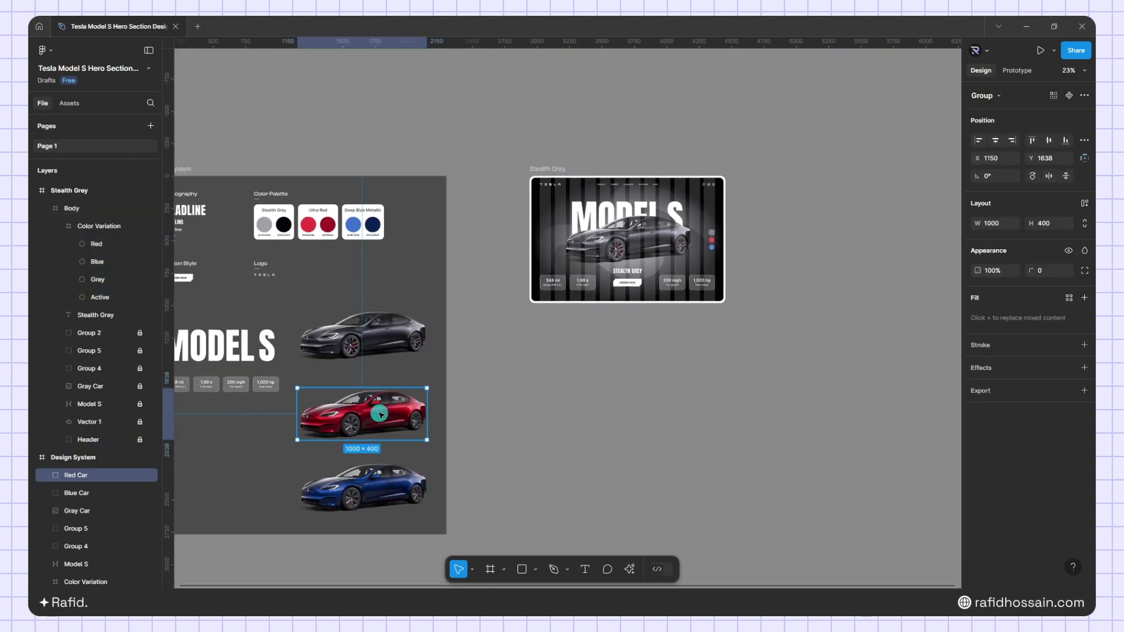
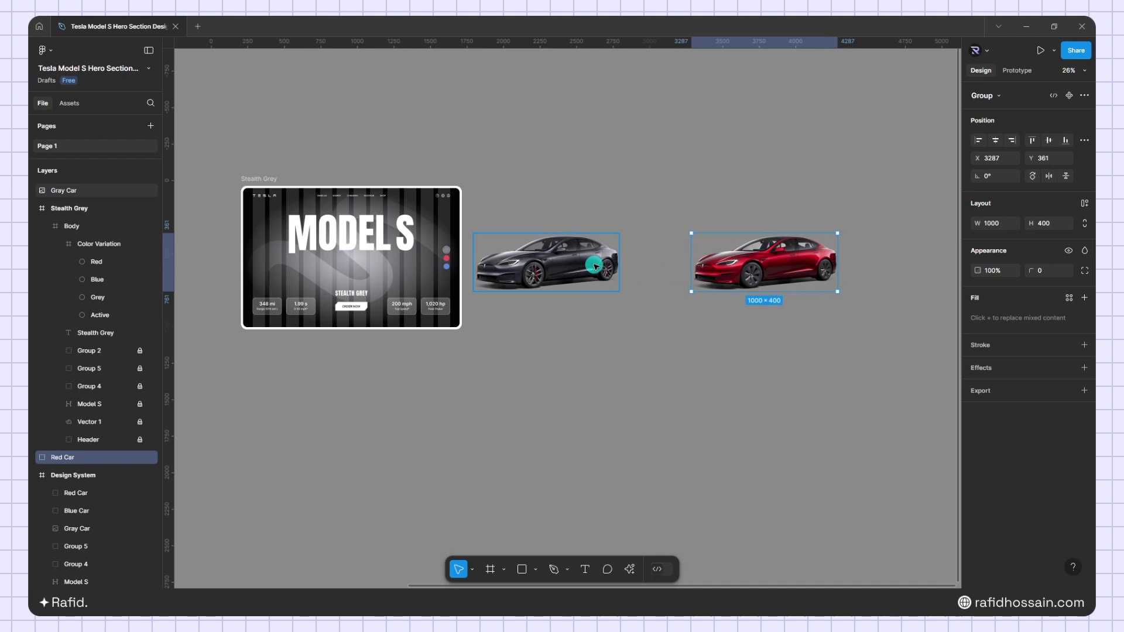
# Nudge the red car copy horizontally to X 3274, leaving a 480 px gap to the gray car.
pyautogui.press('Left')
pyautogui.press('Left')
pyautogui.press('Left')
pyautogui.press('Left')
pyautogui.press('Left')
pyautogui.press('Left')
pyautogui.press('Left')
pyautogui.press('Left')
pyautogui.press('Left')
pyautogui.press('Left')
pyautogui.press('Left')
pyautogui.press('Left')
pyautogui.press('Left')
pyautogui.press('Left')
pyautogui.press('Left')
pyautogui.press('Left')
pyautogui.press('Left')
pyautogui.press('Left')
pyautogui.press('Left')
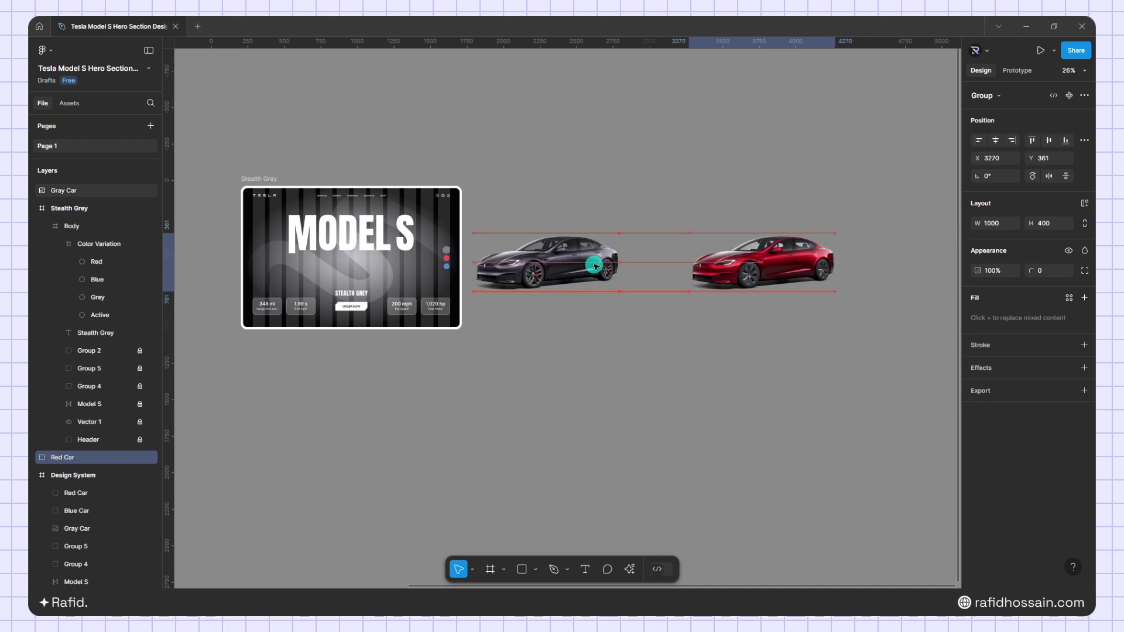
pyautogui.press('Right')
pyautogui.press('Right')
pyautogui.press('Right')
pyautogui.press('Right')
# Place a copy of the Blue Car in the same row at X 4754, 480 px from the red car.
pyautogui.scroll(-3, 623, 285)
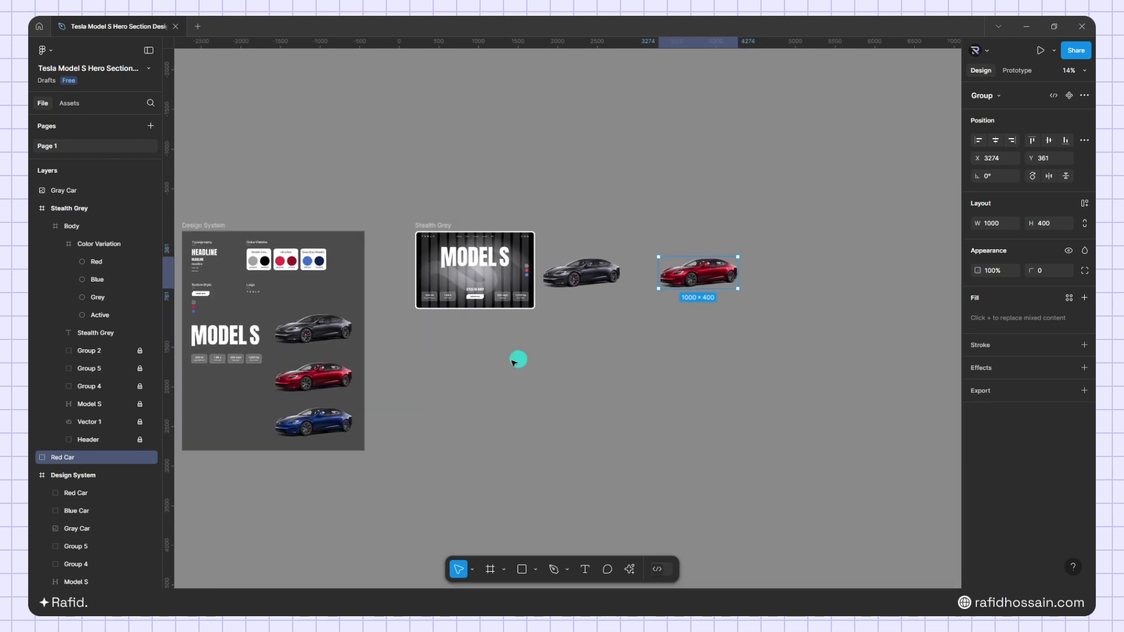
pyautogui.click(310, 421)
pyautogui.moveTo(311, 424); pyautogui.dragTo(823, 274)
# Wrap the gray, red and blue cars in the row in a frame named Cars.
pyautogui.moveTo(836, 326); pyautogui.dragTo(590, 258)
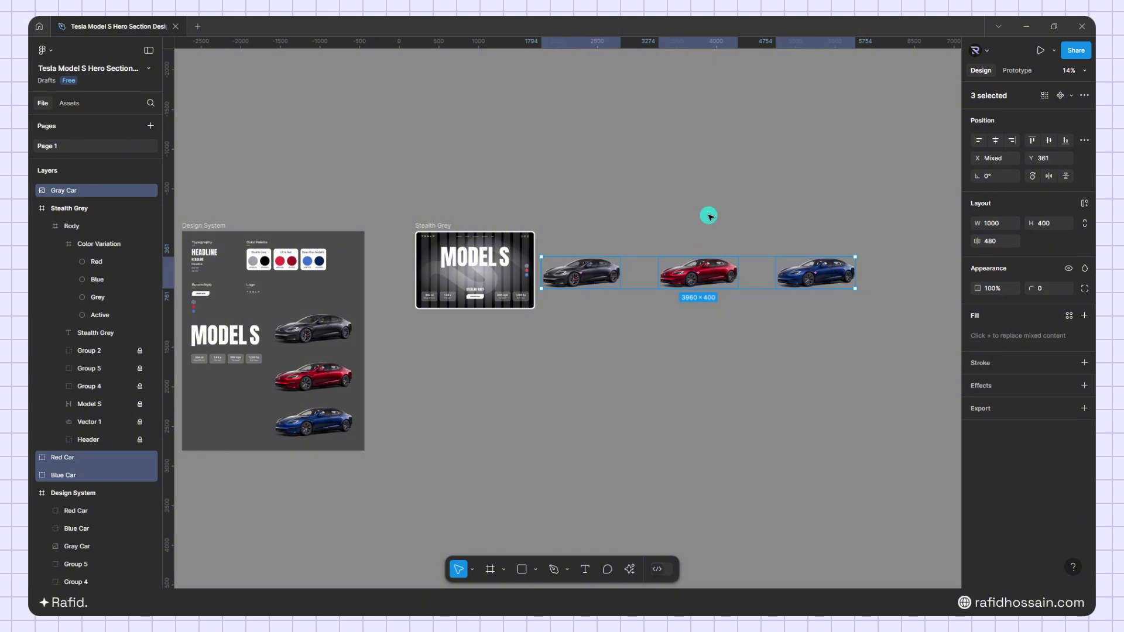
pyautogui.rightClick(705, 271)
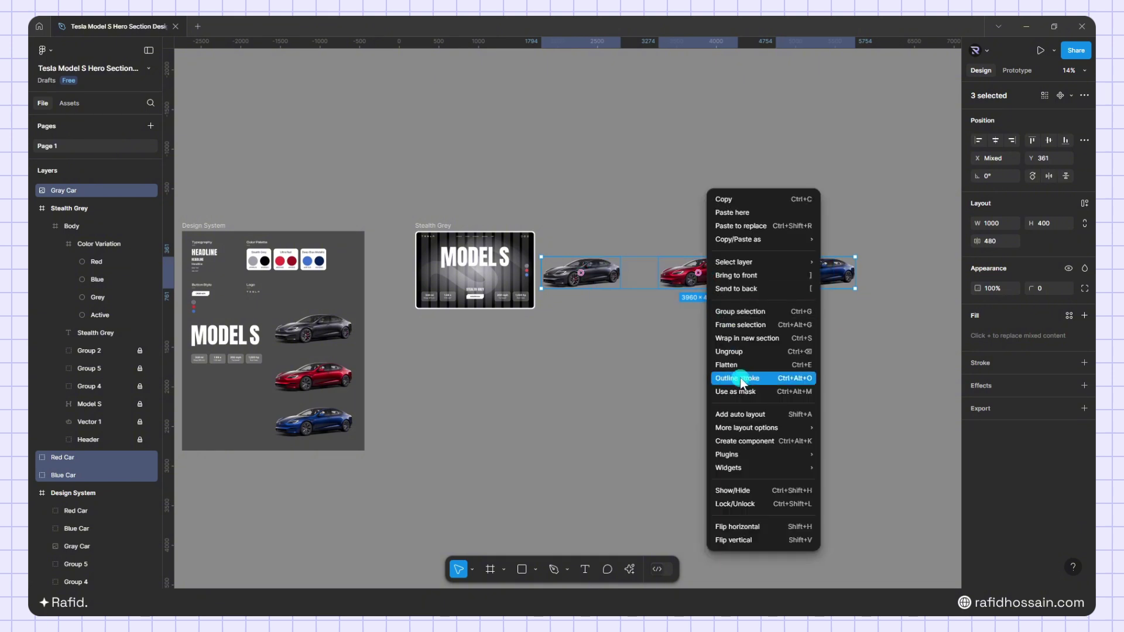
pyautogui.click(723, 332)
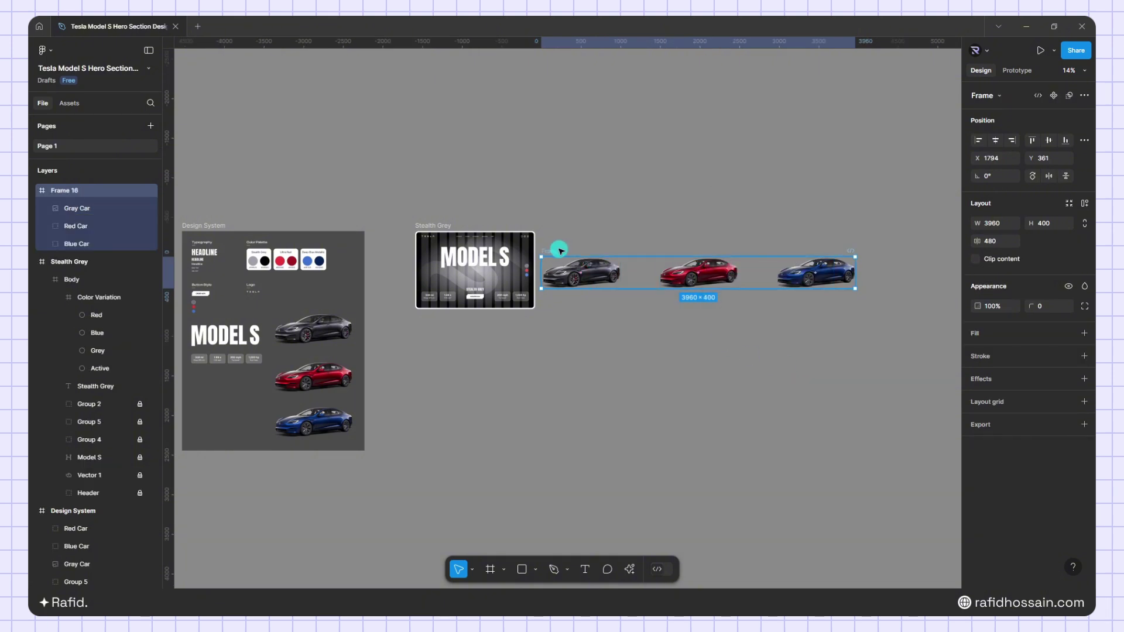
pyautogui.click(671, 244)
pyautogui.scroll(3, 604, 259)
pyautogui.click(529, 251)
pyautogui.scroll(-2, 563, 238)
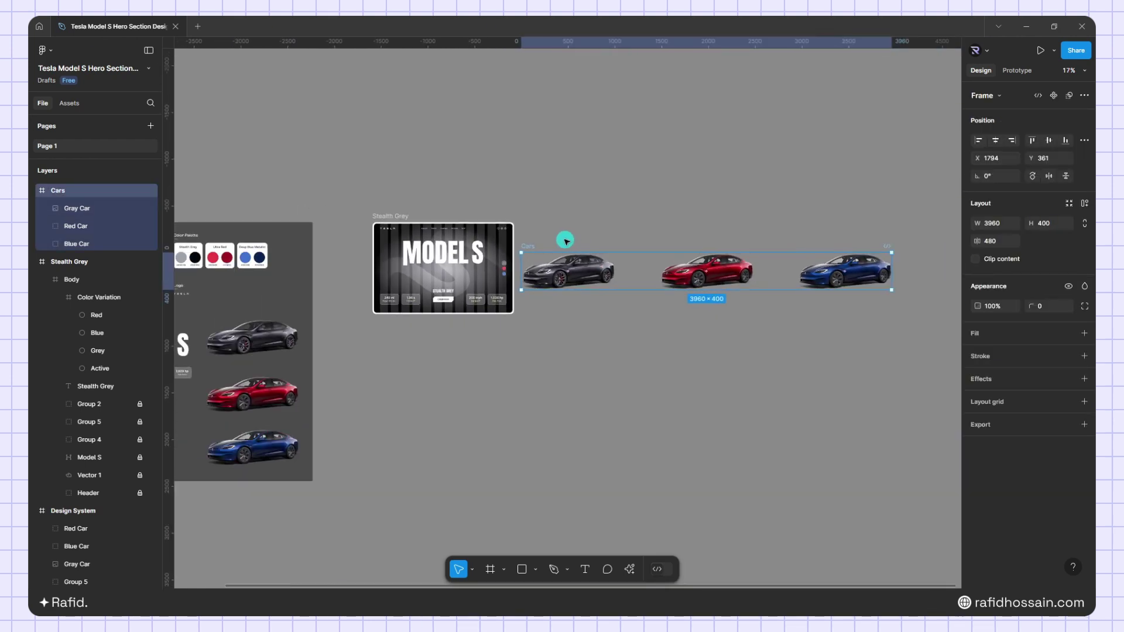
# Move the Cars frame into Stealth Grey at X 203, Y 294, with the gray car over the MODEL S title.
pyautogui.moveTo(525, 247); pyautogui.dragTo(419, 252)
pyautogui.keyDown('ctrl'); pyautogui.scroll(4, 432, 262); pyautogui.keyUp('ctrl')
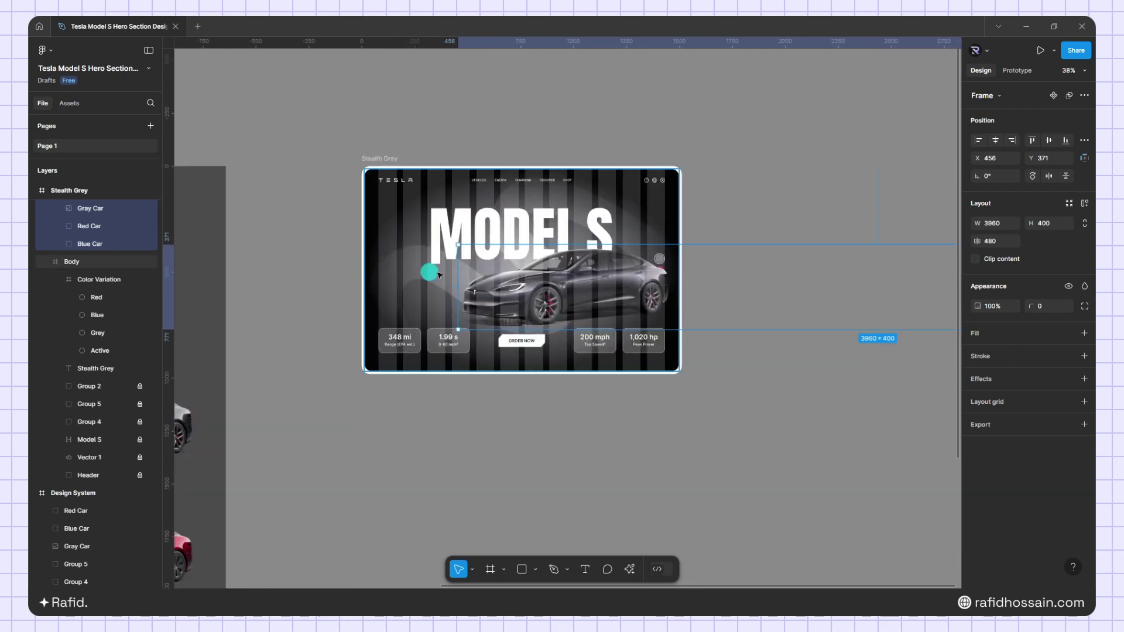
pyautogui.moveTo(579, 273); pyautogui.dragTo(520, 259)
pyautogui.keyDown('ctrl'); pyautogui.scroll(3, 477, 257); pyautogui.keyUp('ctrl')
pyautogui.press('alt')
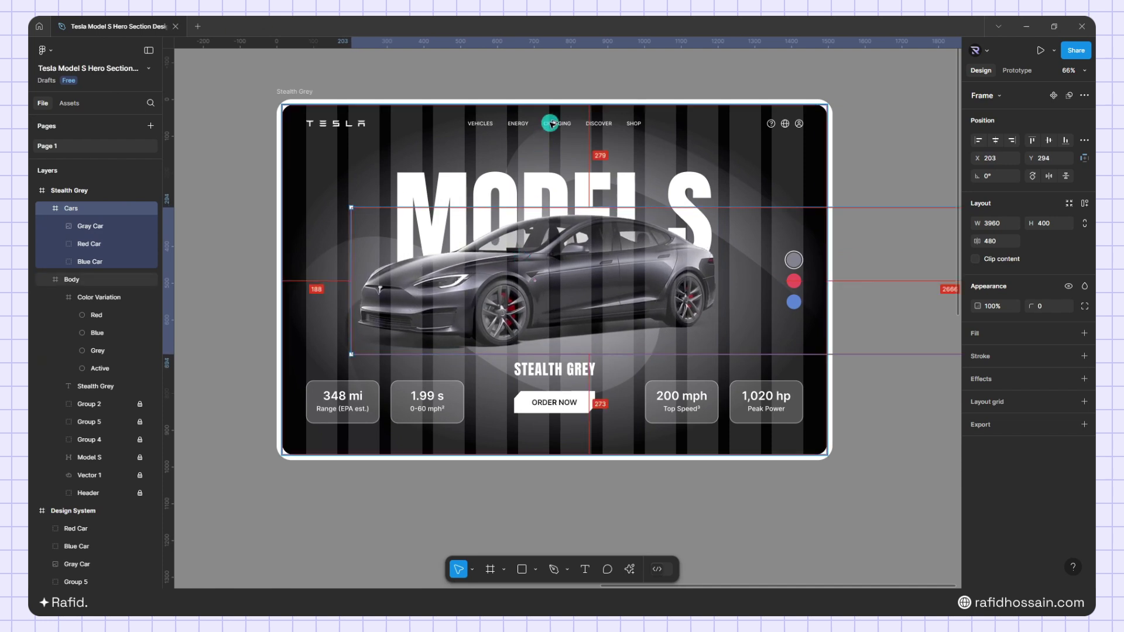
pyautogui.scroll(-1, 591, 256)
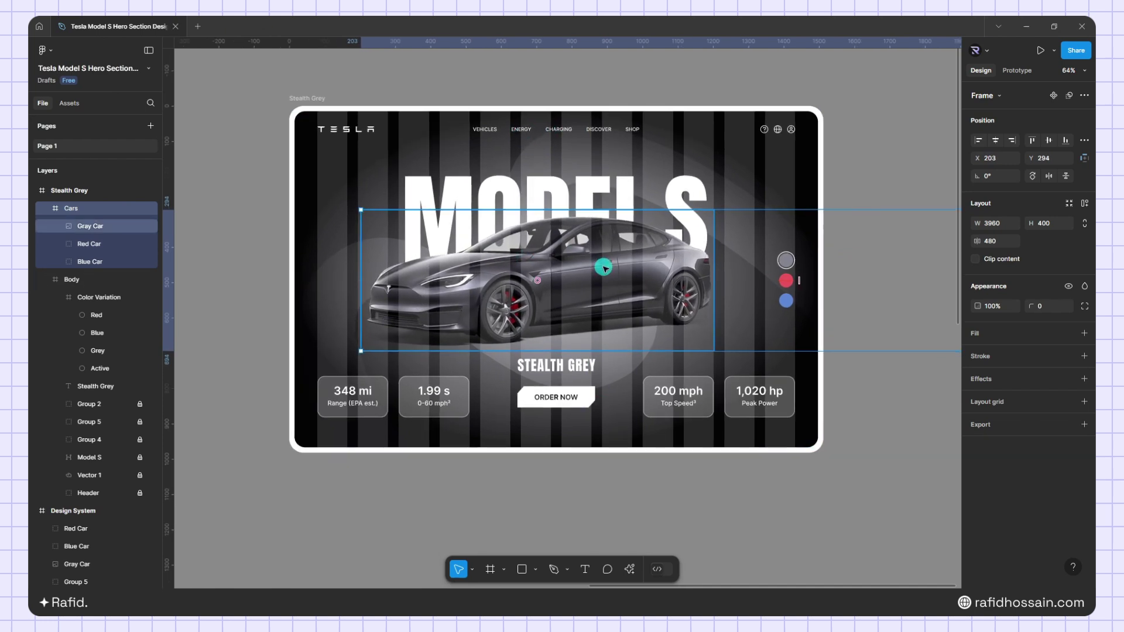
# Nest the Cars frame in the Body above Color Variation and position it at X 241, Y 272.
pyautogui.click(47, 209)
pyautogui.moveTo(79, 232); pyautogui.dragTo(80, 234)
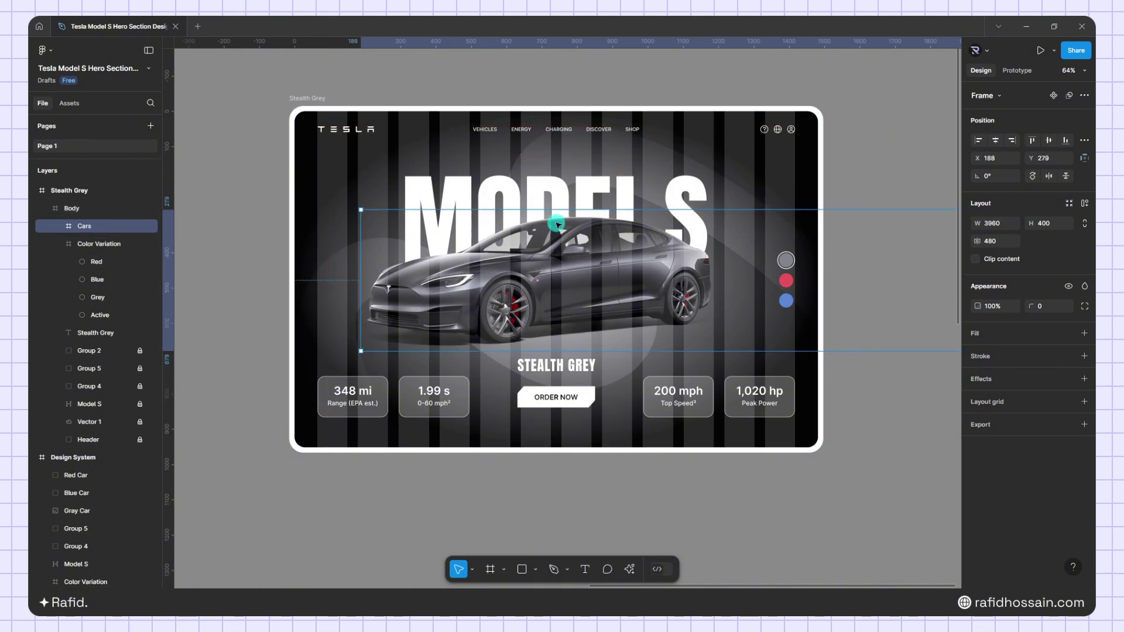
pyautogui.moveTo(560, 263); pyautogui.dragTo(583, 264)
pyautogui.press('Escape')
pyautogui.scroll(-3, 590, 265)
pyautogui.scroll(3, 614, 272)
pyautogui.click(91, 227)
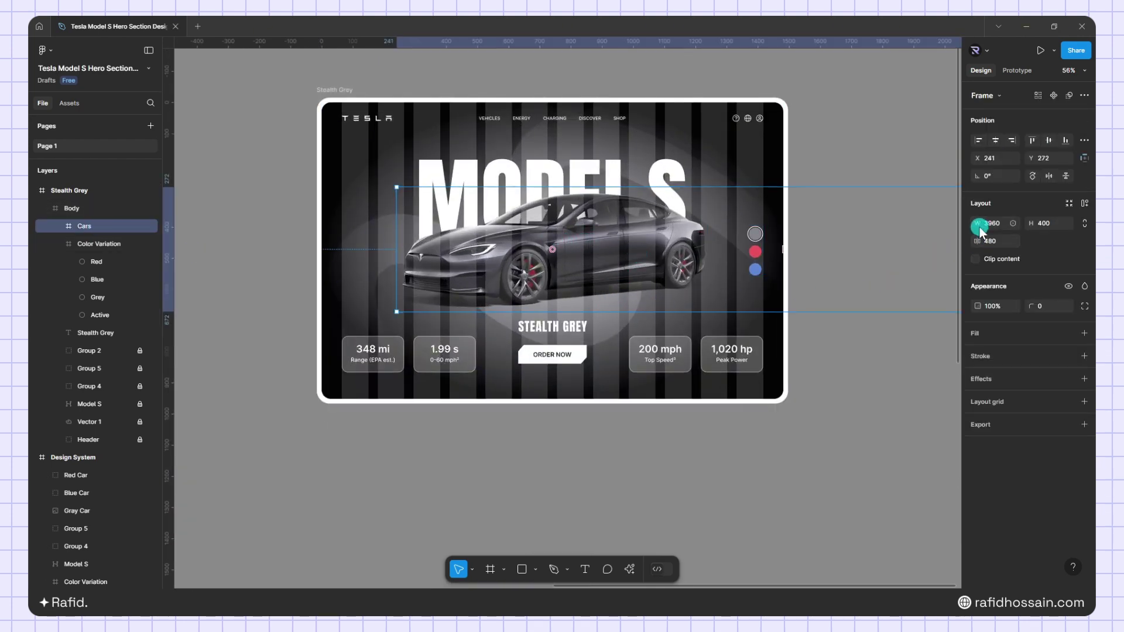
# Narrow the Cars frame to a width of 1102 and clip its content.
pyautogui.scroll(-3, 552, 210)
pyautogui.moveTo(875, 220); pyautogui.dragTo(601, 229)
pyautogui.scroll(4, 611, 235)
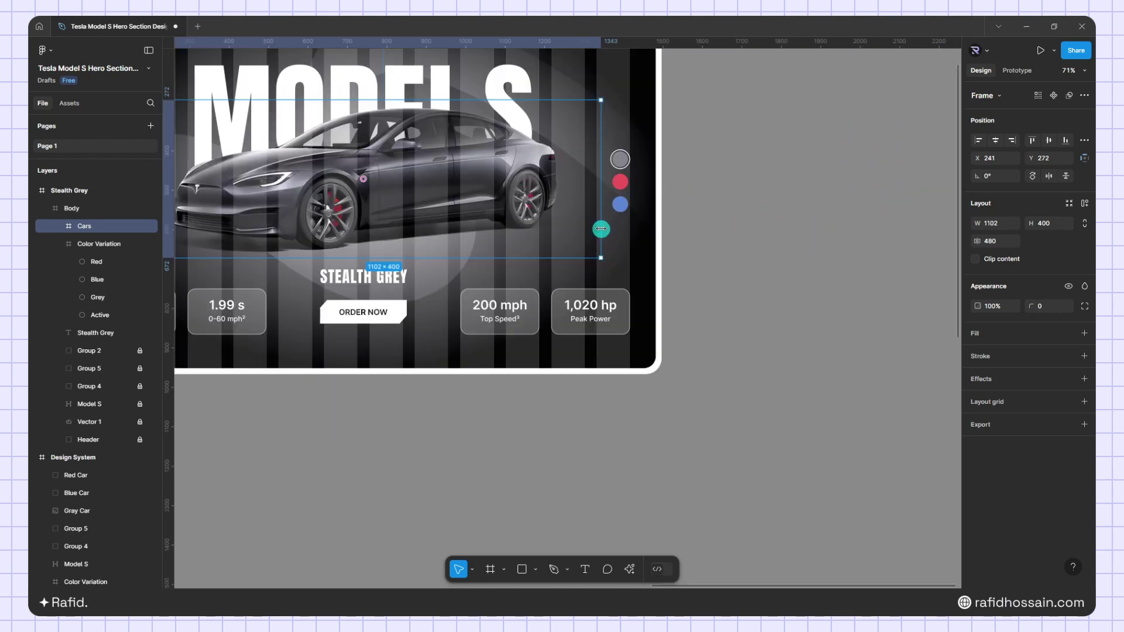
pyautogui.scroll(-4, 722, 270)
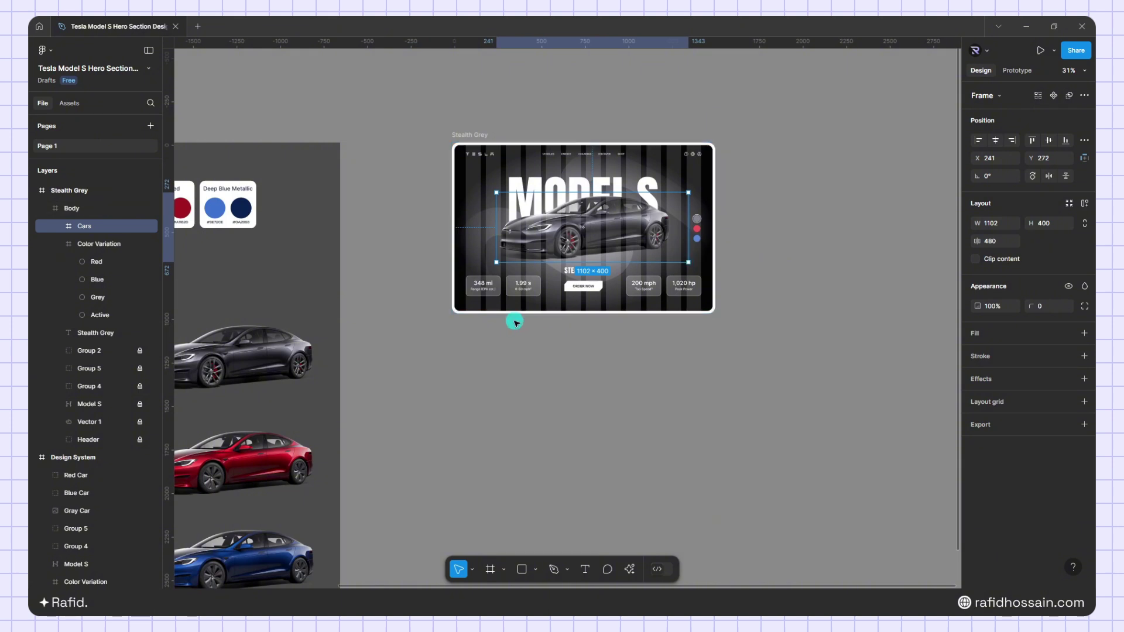
pyautogui.scroll(-1, 515, 323)
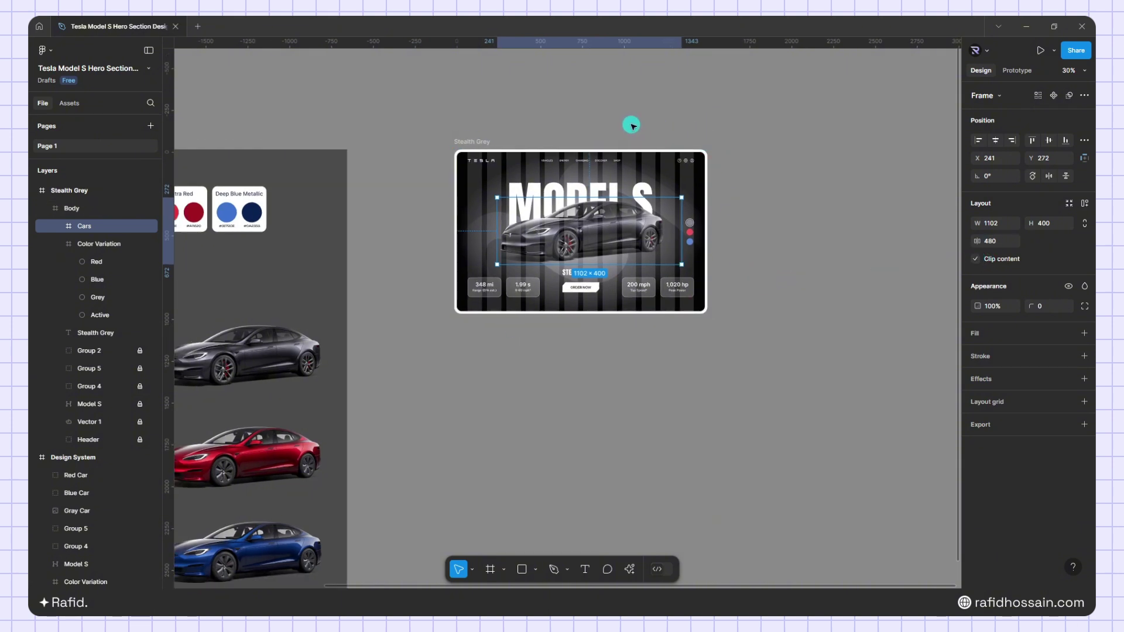
# Duplicate the Stealth Grey frame twice below it, with frame names and headlines changed to Ultra Red and Deep Blue Metallic.
pyautogui.click(550, 120)
pyautogui.scroll(-3, 584, 104)
pyautogui.click(587, 102)
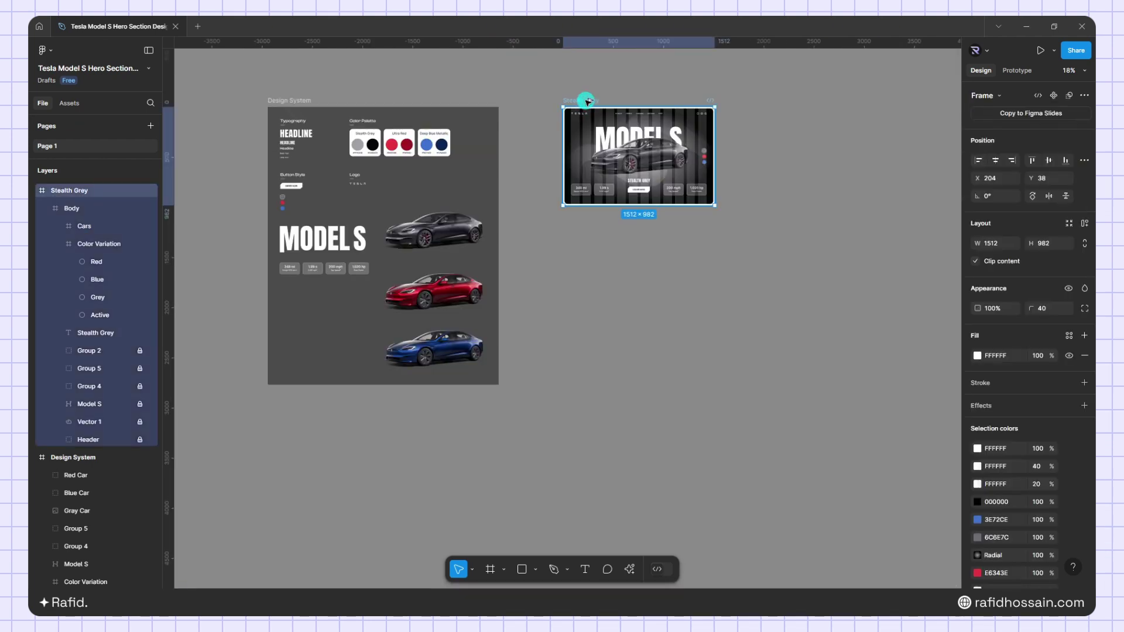
pyautogui.moveTo(600, 161); pyautogui.dragTo(605, 249)
pyautogui.hotkey('ctrl', 'd')
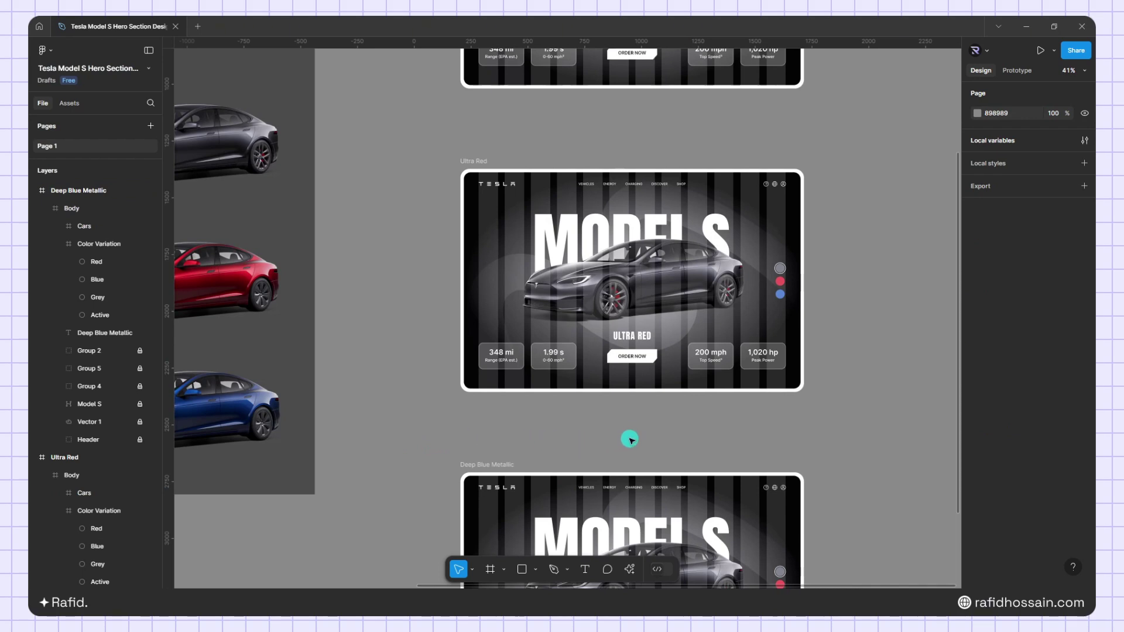
# Fill the Ultra Red Body with a radial gradient from Ultra Red Color 01 at 0% to Ultra Red Color 02 at 100%.
pyautogui.click(474, 199)
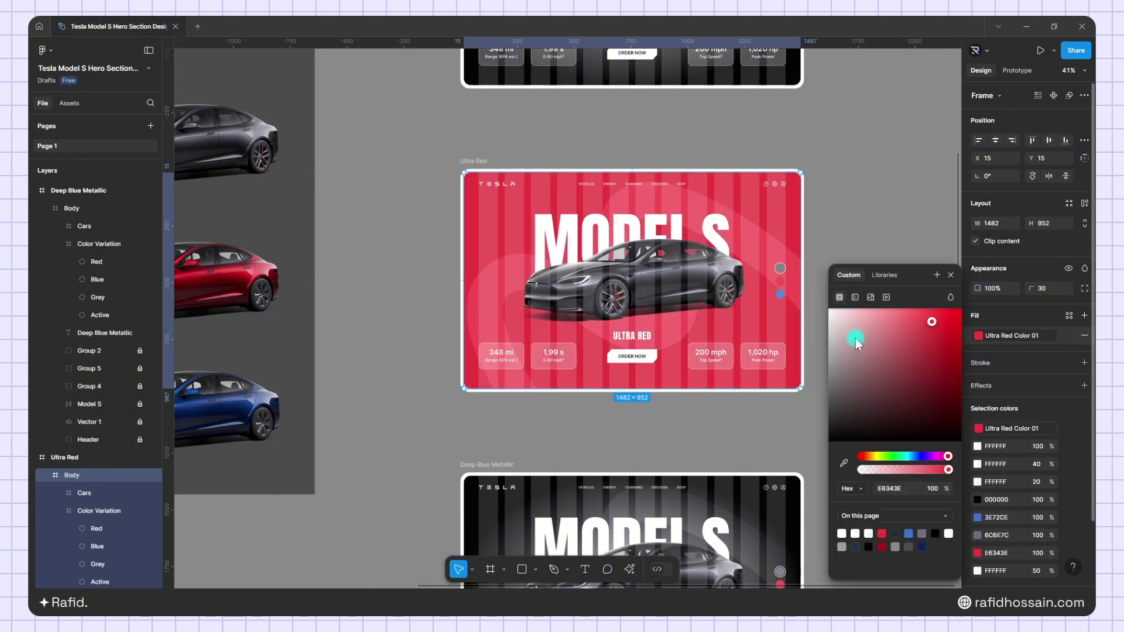
pyautogui.click(859, 320)
pyautogui.click(862, 334)
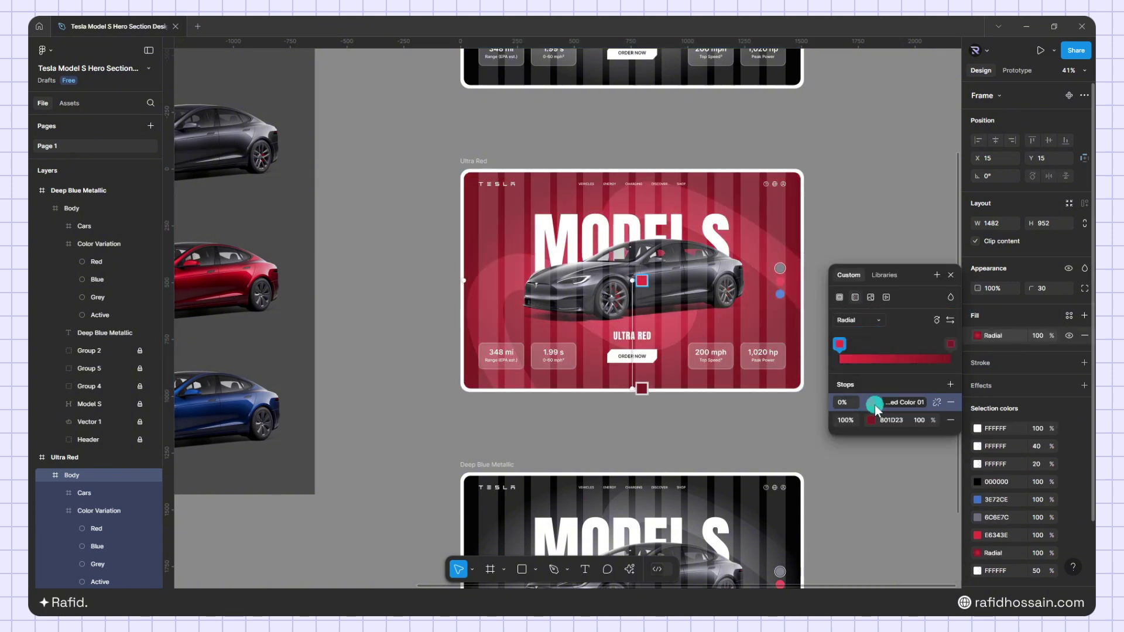
pyautogui.click(872, 420)
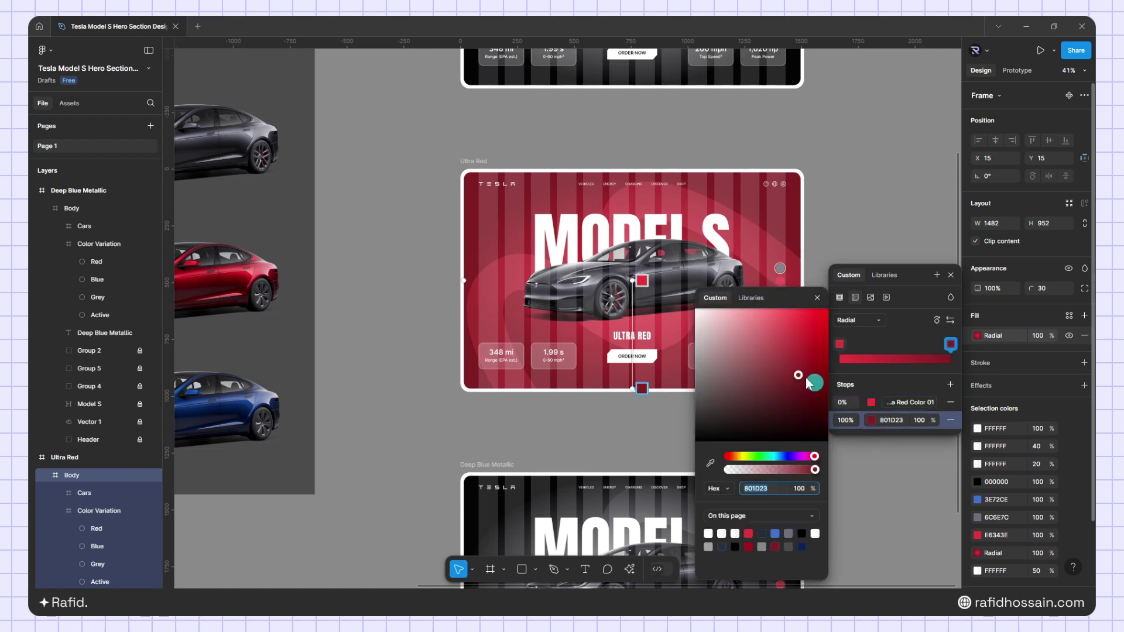
pyautogui.click(750, 298)
pyautogui.click(747, 440)
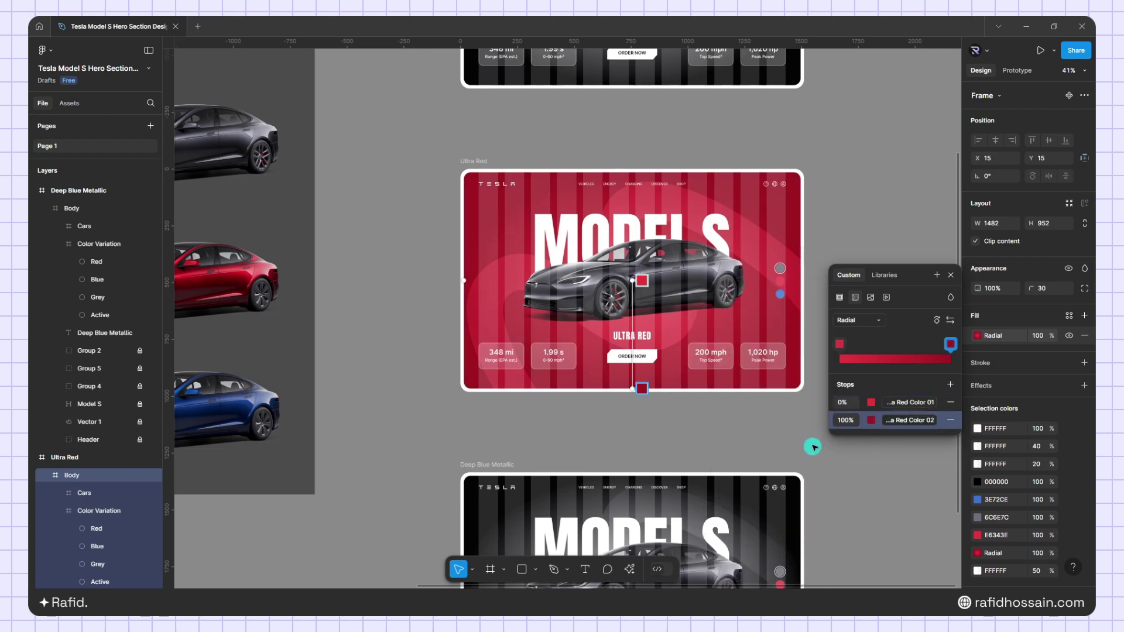
pyautogui.click(951, 275)
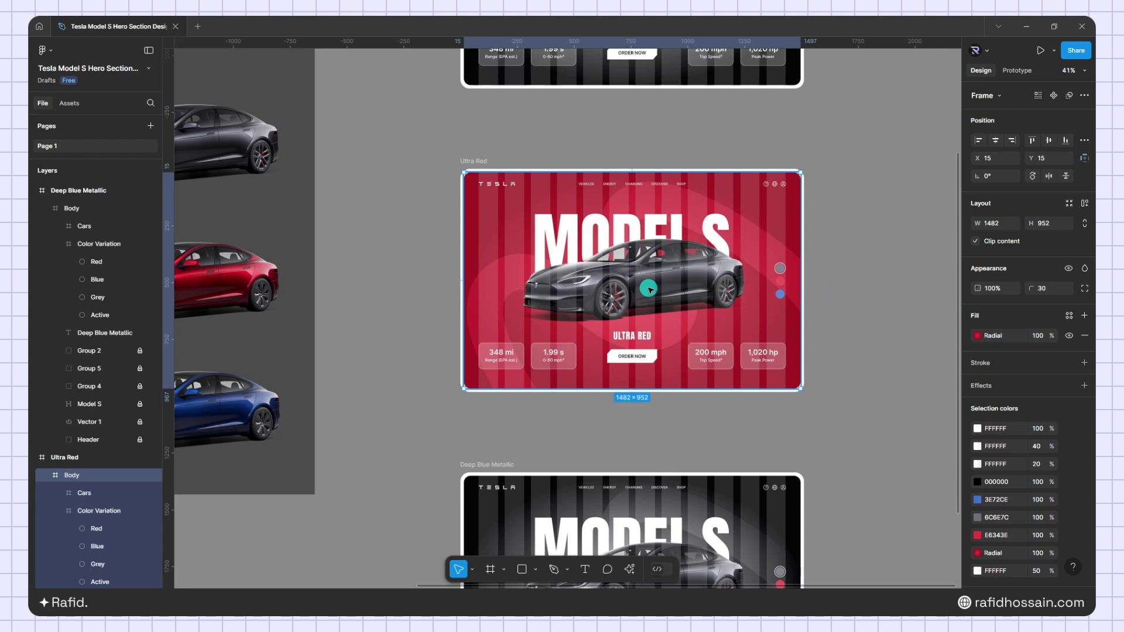
# Shift the gray, red and blue cars together leftward within the Ultra Red Cars frame until the red car replaces the gray one.
pyautogui.click(649, 288)
pyautogui.click(59, 226)
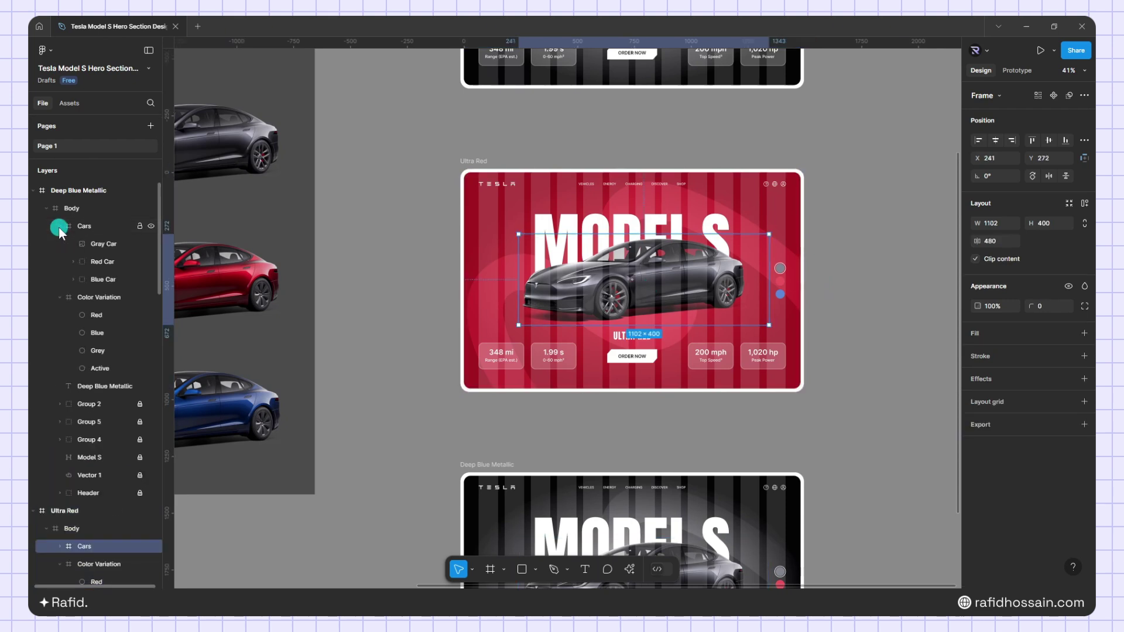
pyautogui.click(58, 226)
pyautogui.click(468, 160)
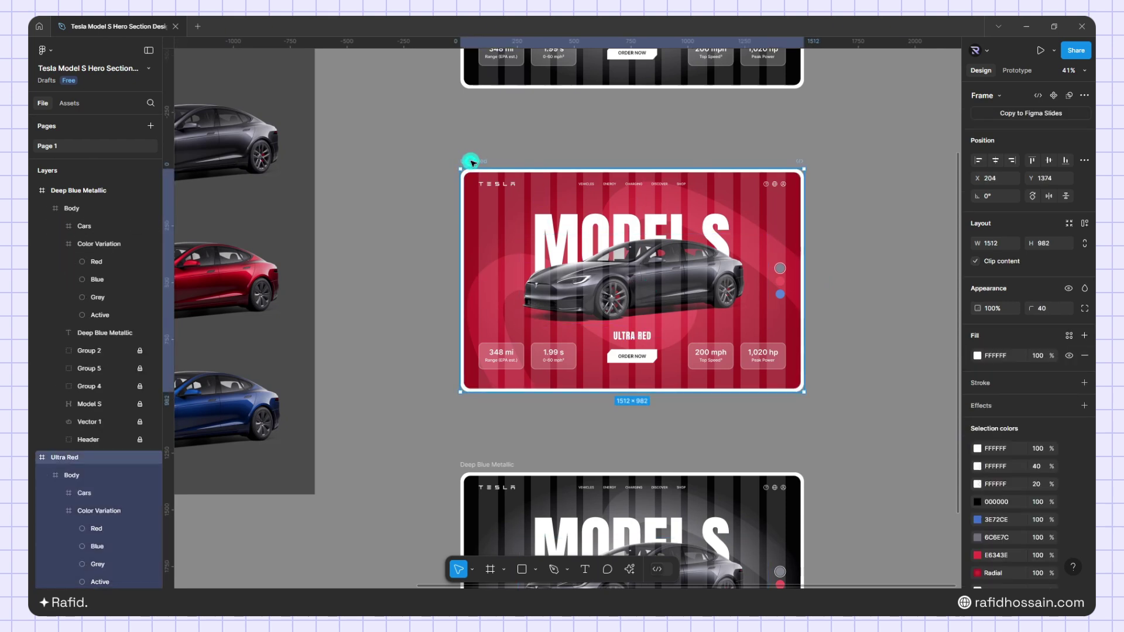
pyautogui.scroll(-2, 95, 481)
pyautogui.click(60, 381)
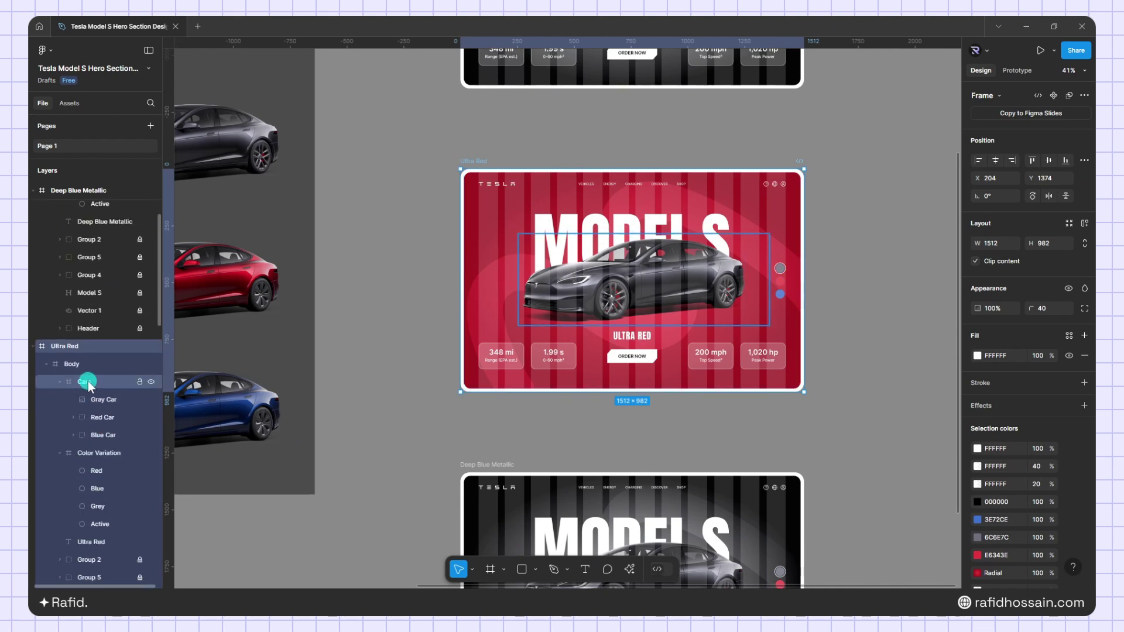
pyautogui.click(95, 399)
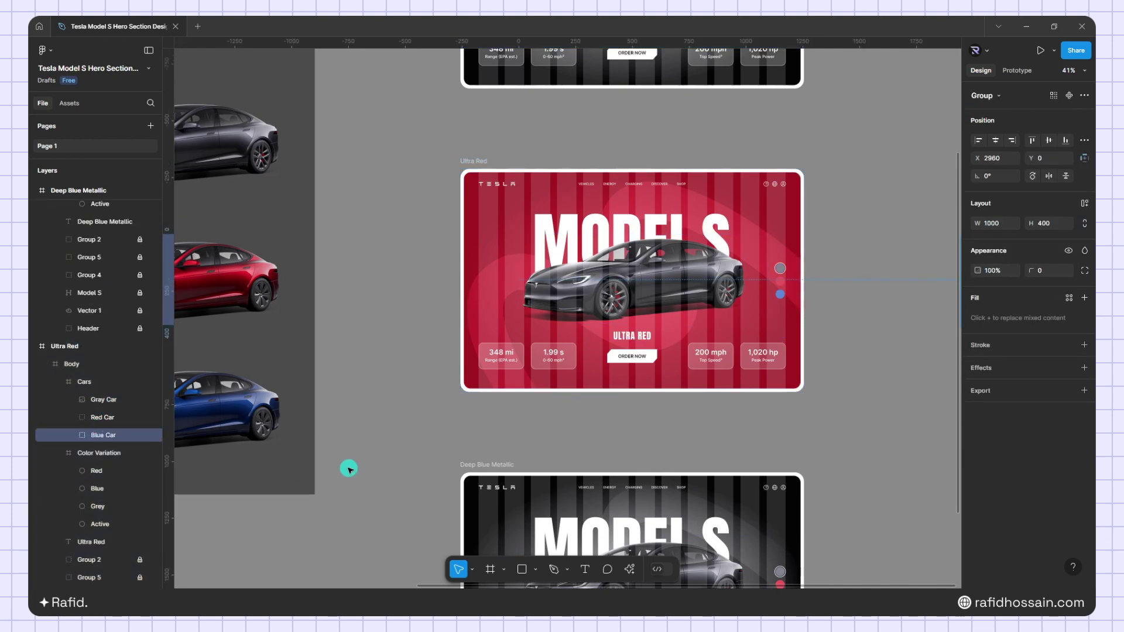
pyautogui.keyDown('shift'); pyautogui.click(97, 435); pyautogui.keyUp('shift')
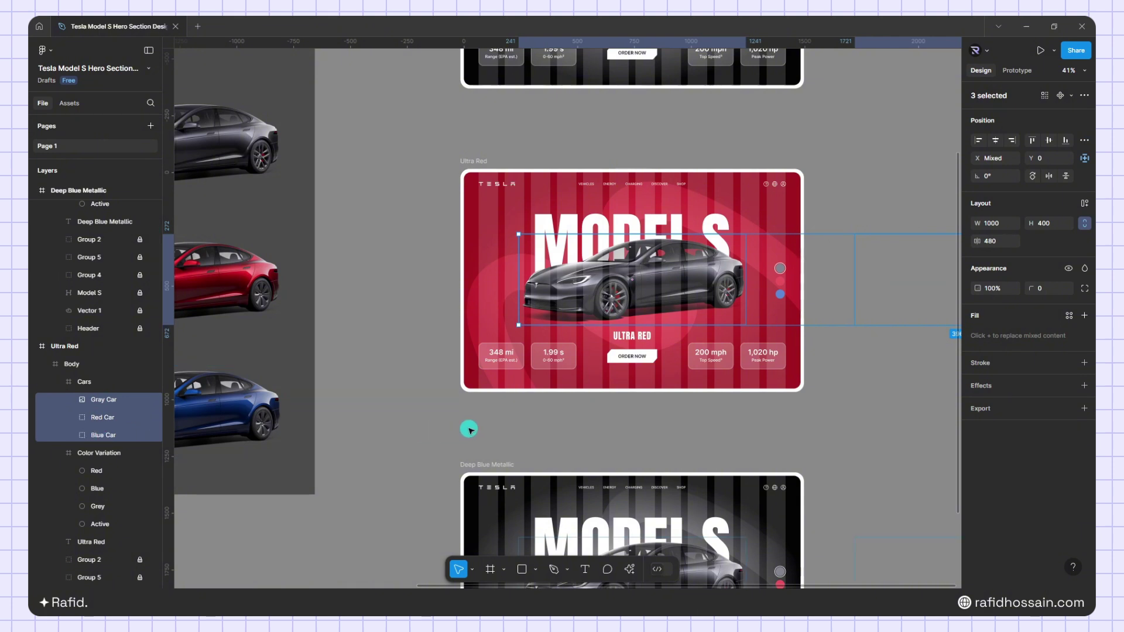
pyautogui.hotkey('shift', 'Left')
pyautogui.hotkey('shift', 'Left')
pyautogui.hotkey('shift', 'Left')
pyautogui.hotkey('shift', 'Left')
pyautogui.hotkey('shift', 'Left')
pyautogui.hotkey('shift', 'Left')
pyautogui.hotkey('shift', 'Left')
pyautogui.hotkey('shift', 'Left')
pyautogui.hotkey('shift', 'Left')
pyautogui.hotkey('shift', 'Left')
pyautogui.hotkey('shift', 'Left')
pyautogui.hotkey('shift', 'Left')
pyautogui.hotkey('shift', 'Left')
pyautogui.hotkey('shift', 'Left')
pyautogui.hotkey('shift', 'Left')
pyautogui.hotkey('shift', 'Left')
pyautogui.hotkey('shift', 'Left')
pyautogui.hotkey('shift', 'Left')
pyautogui.hotkey('shift', 'Left')
pyautogui.hotkey('shift', 'Left')
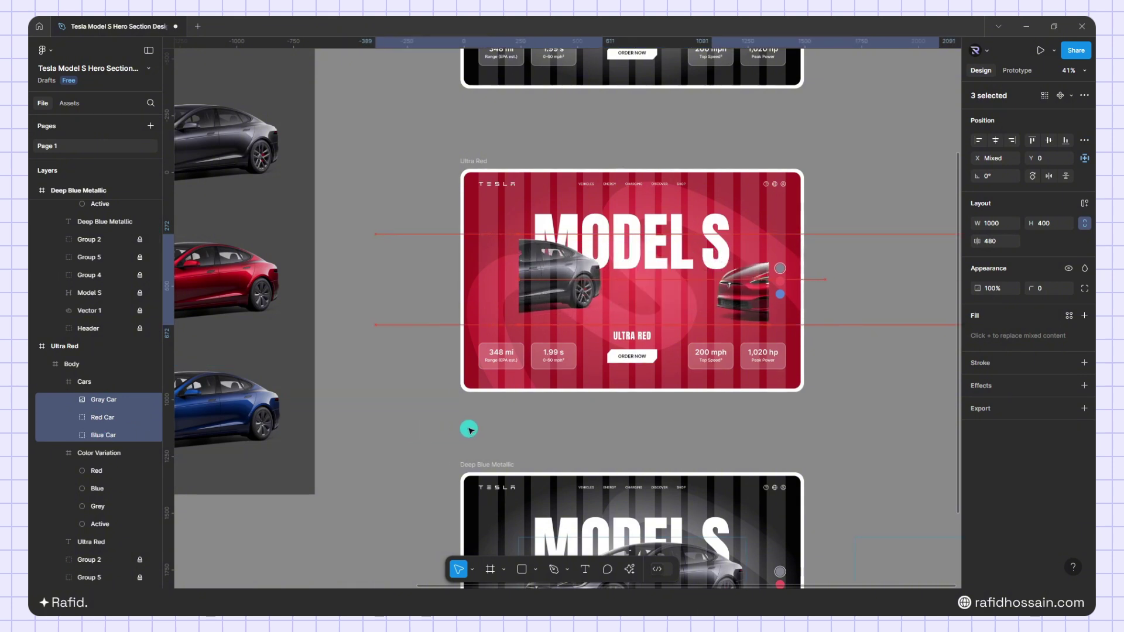
pyautogui.hotkey('shift', 'Left')
pyautogui.hotkey('shift', 'Left')
pyautogui.hotkey('shift', 'Left')
pyautogui.hotkey('shift', 'Left')
pyautogui.hotkey('shift', 'Left')
pyautogui.hotkey('shift', 'Left')
pyautogui.hotkey('shift', 'Left')
pyautogui.hotkey('shift', 'Left')
pyautogui.hotkey('shift', 'Left')
pyautogui.hotkey('shift', 'Left')
pyautogui.hotkey('shift', 'Left')
pyautogui.hotkey('shift', 'Left')
pyautogui.hotkey('shift', 'Left')
pyautogui.hotkey('shift', 'Left')
pyautogui.hotkey('shift', 'Left')
pyautogui.hotkey('shift', 'Left')
pyautogui.hotkey('shift', 'Left')
pyautogui.hotkey('shift', 'Left')
pyautogui.hotkey('shift', 'Left')
pyautogui.hotkey('shift', 'Left')
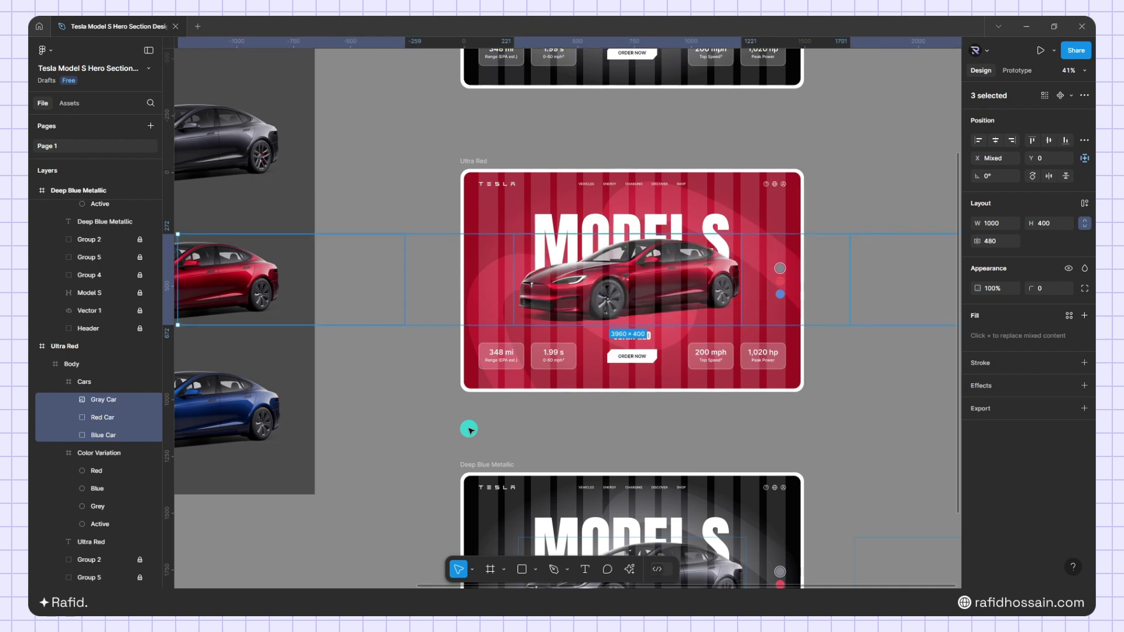
pyautogui.click(468, 430)
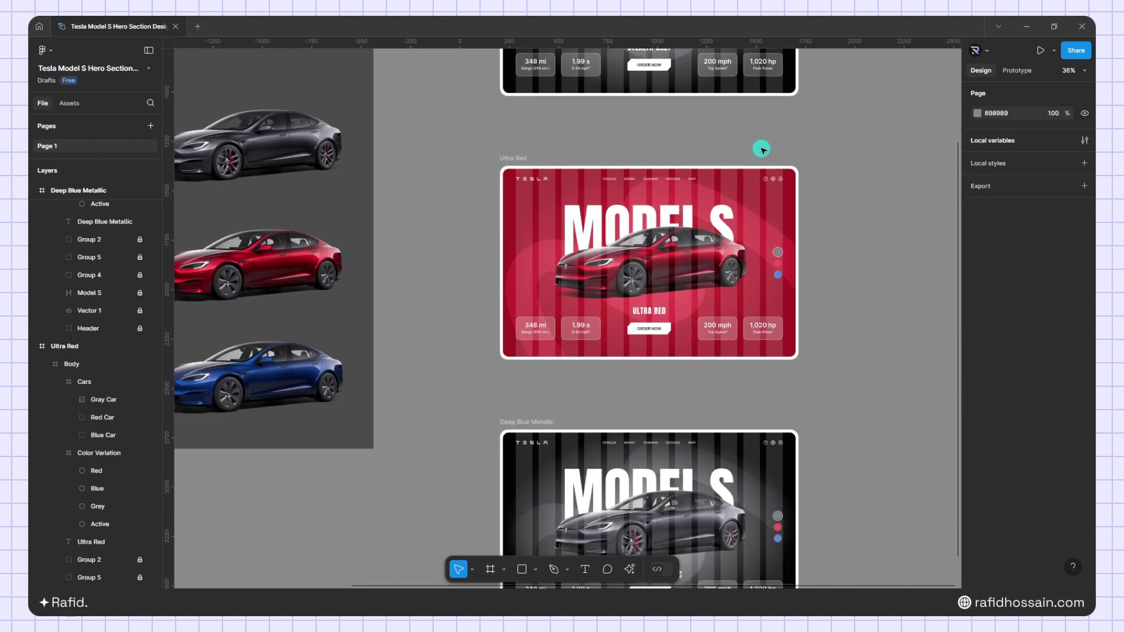
# Move the white Active ring in the Ultra Red frame down from the grey swatch so it encircles the red swatch.
pyautogui.scroll(10, 802, 258)
pyautogui.click(793, 246)
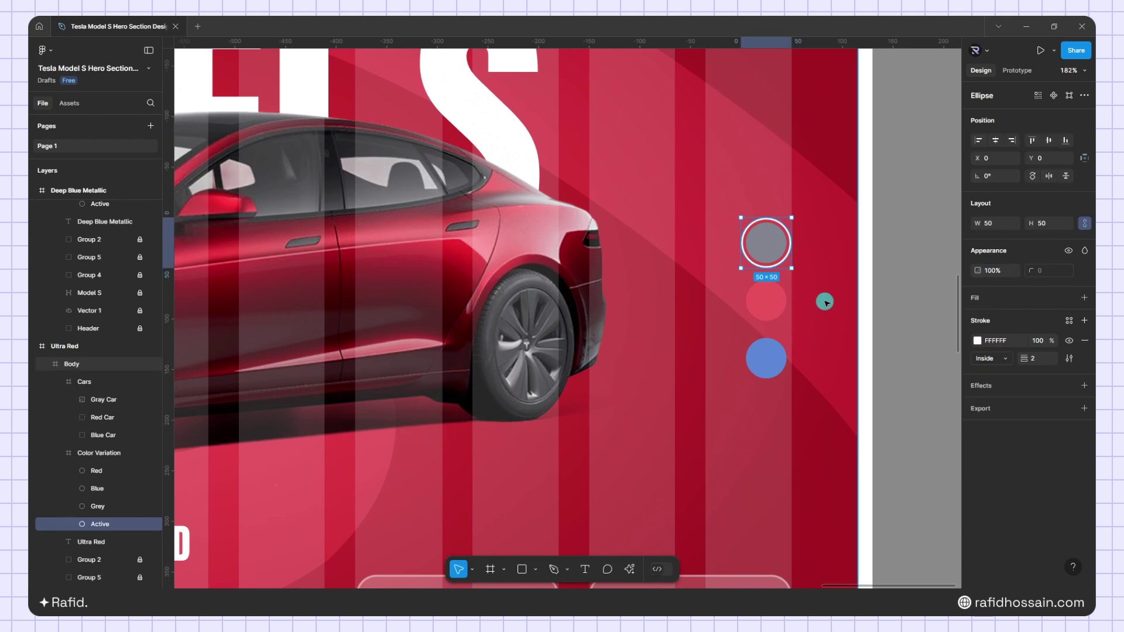
pyautogui.hotkey('shift', 'Down')
pyautogui.hotkey('shift', 'Down')
pyautogui.hotkey('shift', 'Down')
pyautogui.hotkey('shift', 'Down')
pyautogui.hotkey('shift', 'Down')
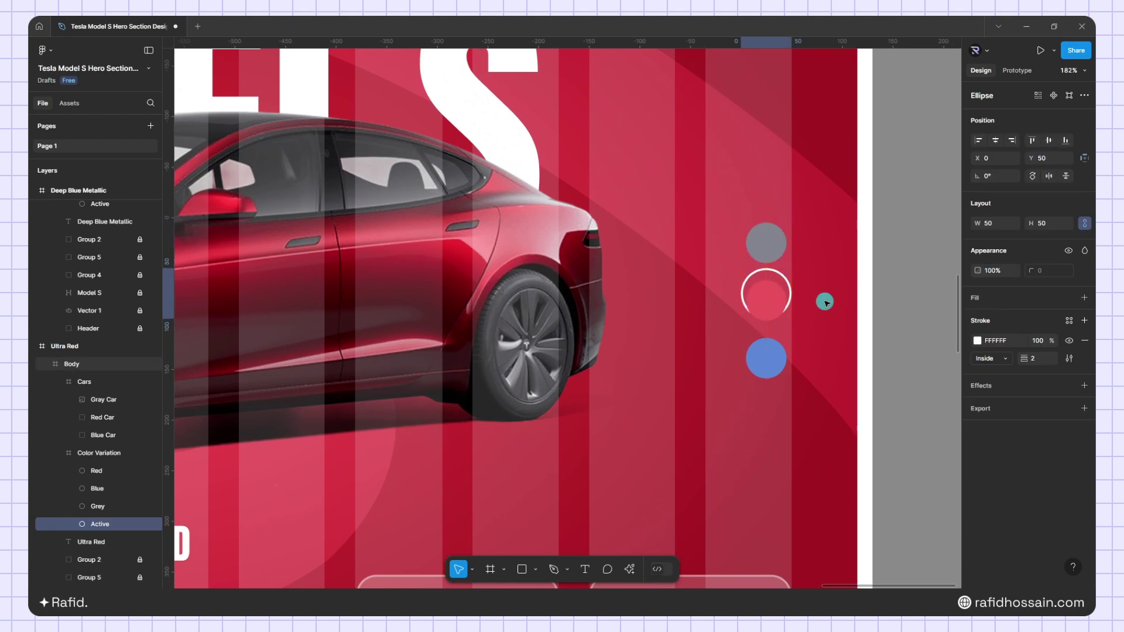
pyautogui.press('Down')
pyautogui.press('Down')
pyautogui.press('Down')
pyautogui.press('Down')
pyautogui.press('Down')
pyautogui.press('Down')
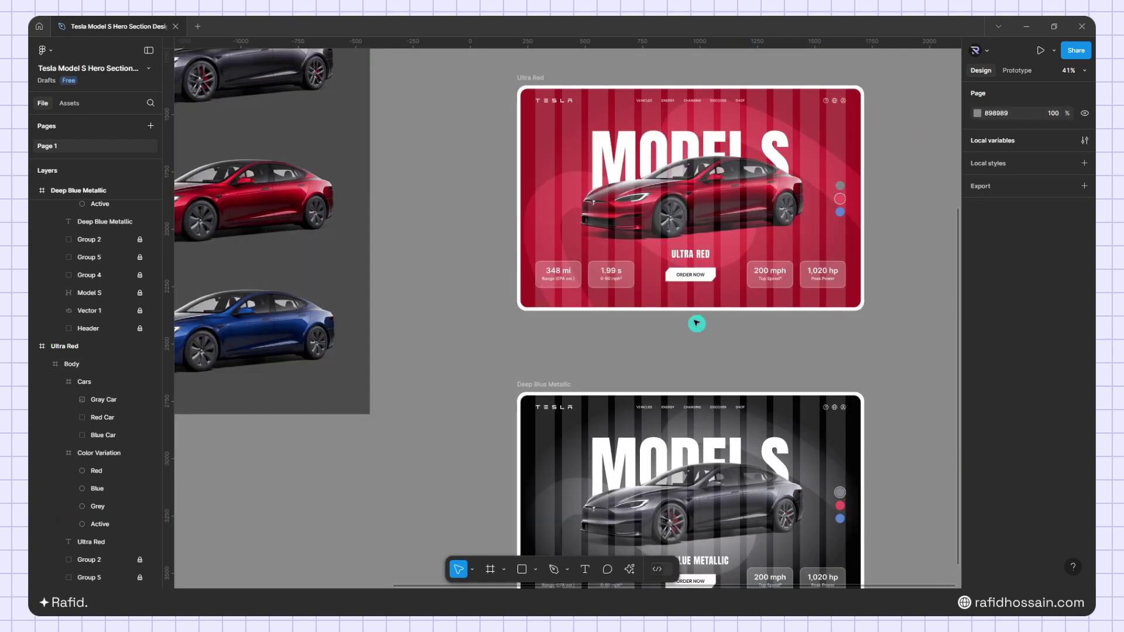
# Set the Deep Blue Metallic Body's radial gradient to Deep Blue Metallic Color 01 at 0% and Deep Blue Metallic Color 02 at 100%.
pyautogui.scroll(-3, 697, 324)
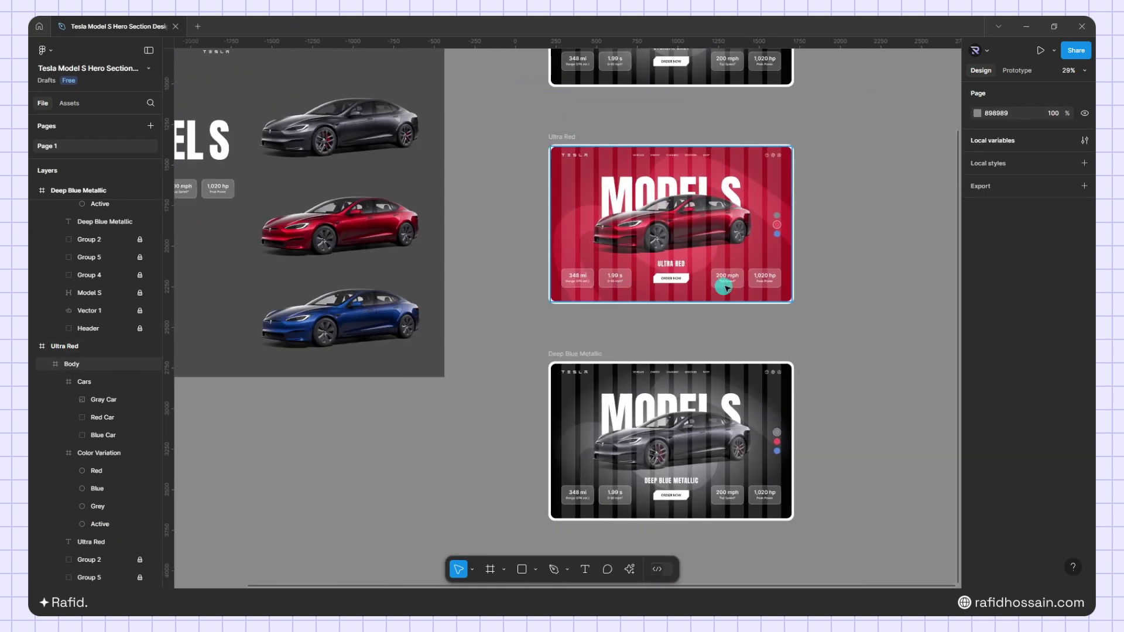
pyautogui.scroll(-2, 792, 291)
pyautogui.scroll(6, 748, 389)
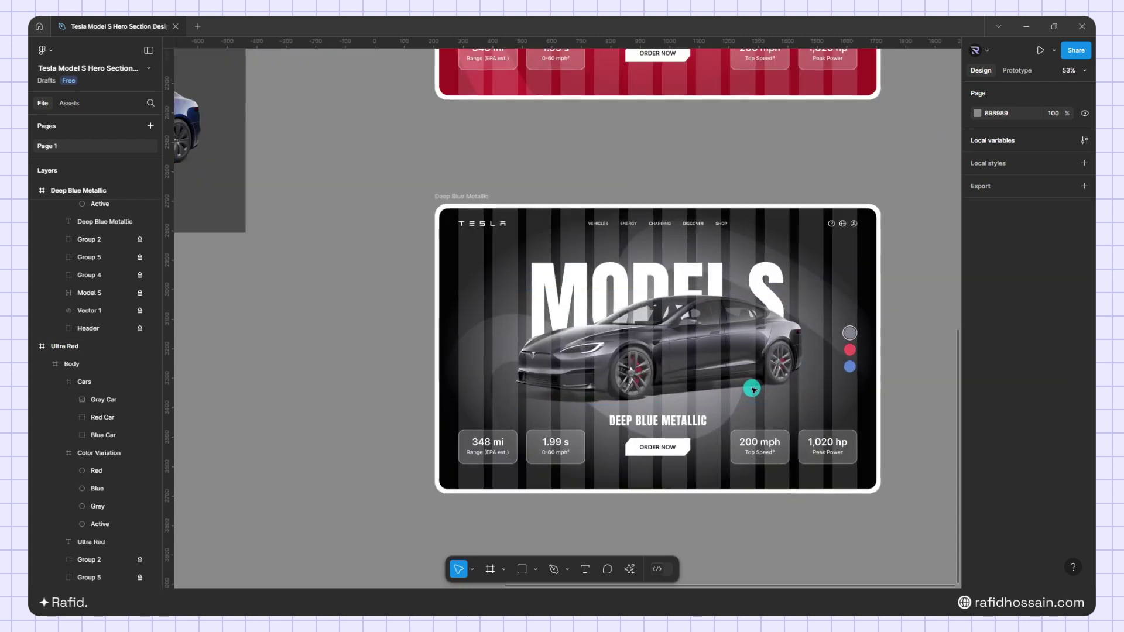
pyautogui.click(470, 201)
pyautogui.click(448, 228)
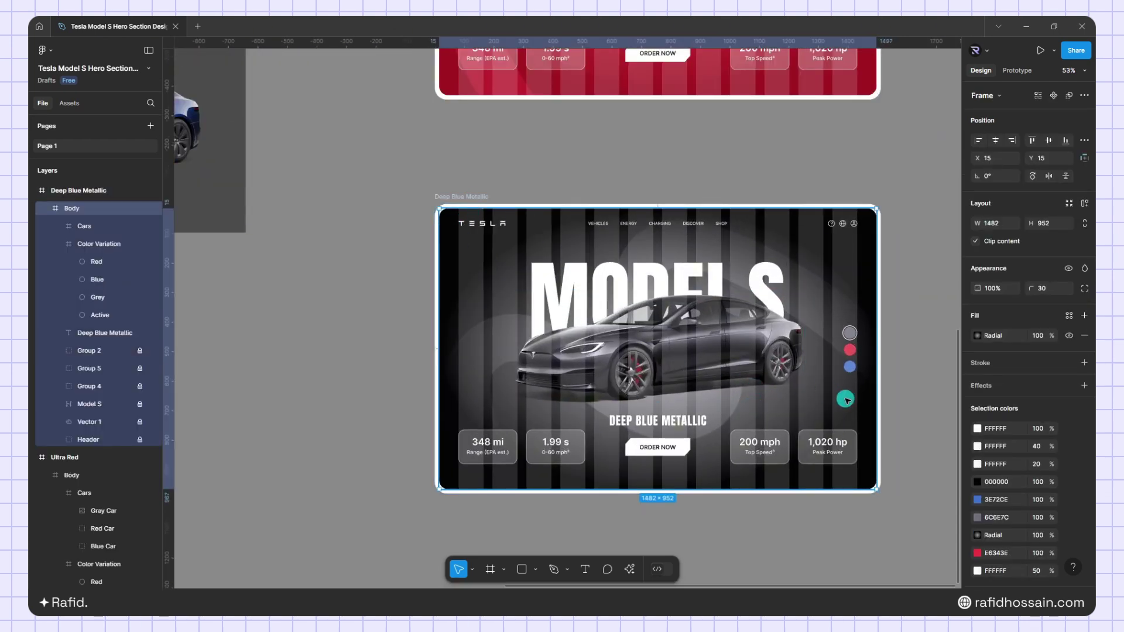
pyautogui.click(977, 335)
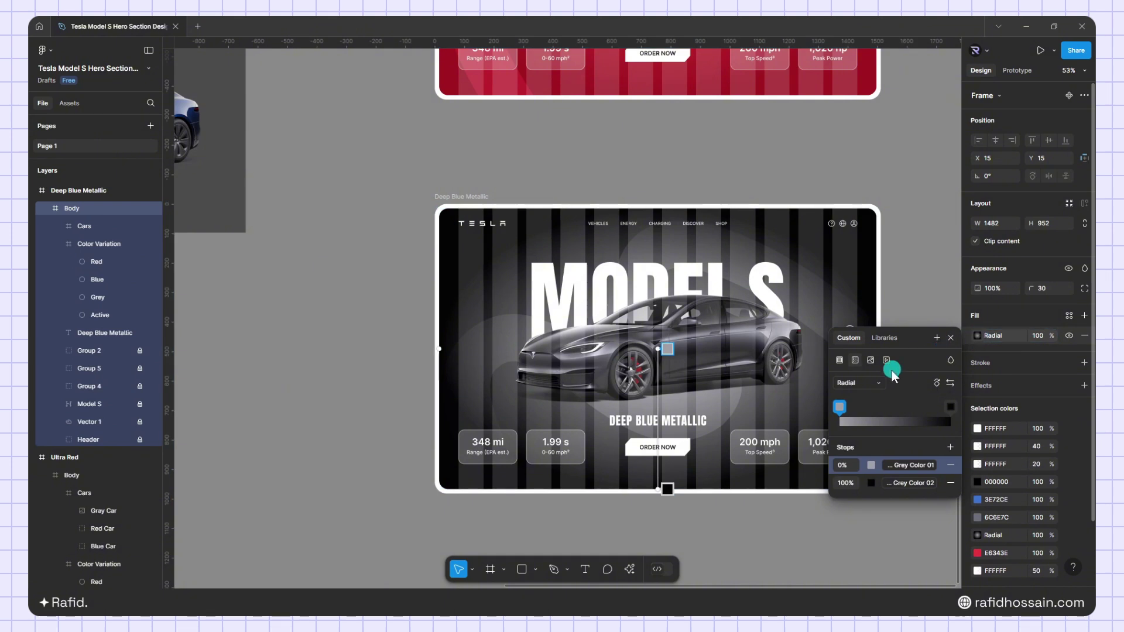
pyautogui.click(871, 464)
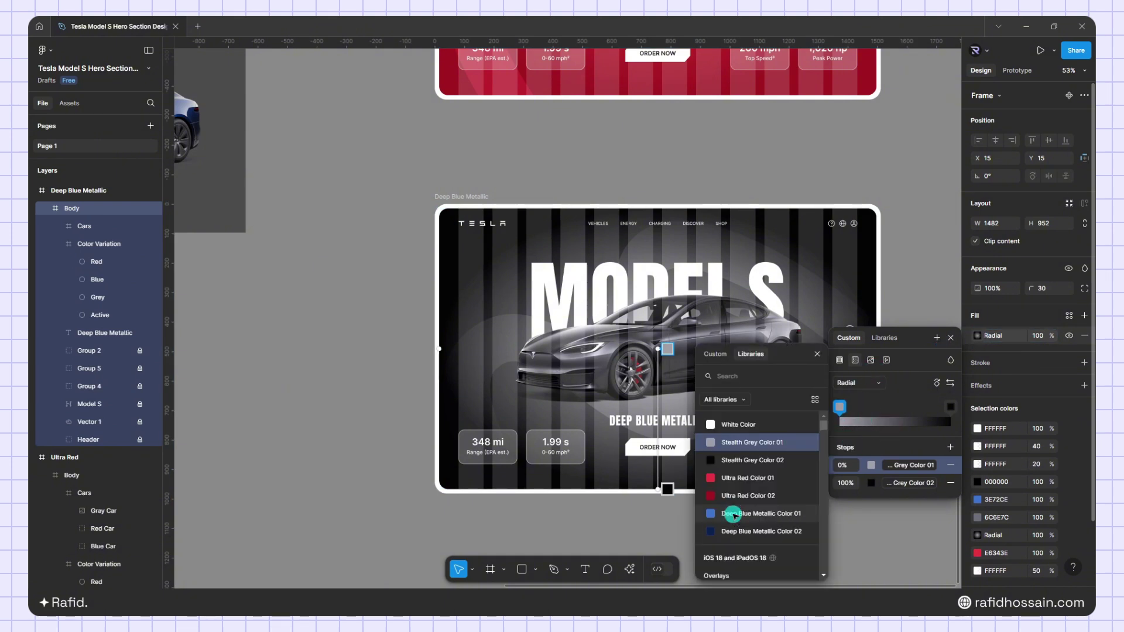
pyautogui.click(734, 515)
pyautogui.click(947, 407)
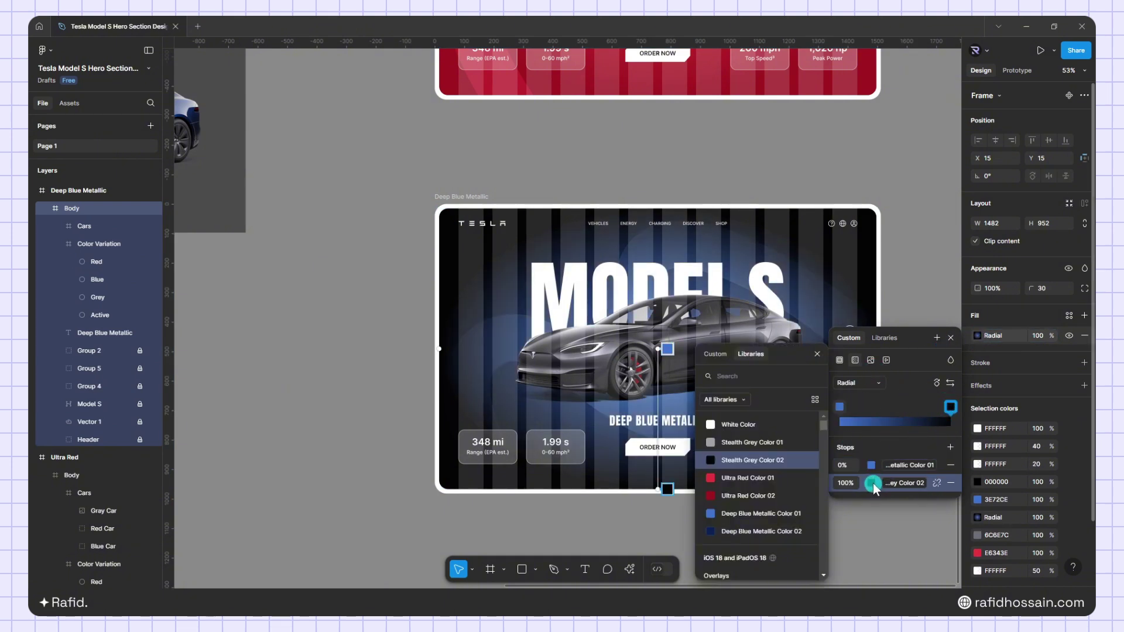
pyautogui.click(745, 531)
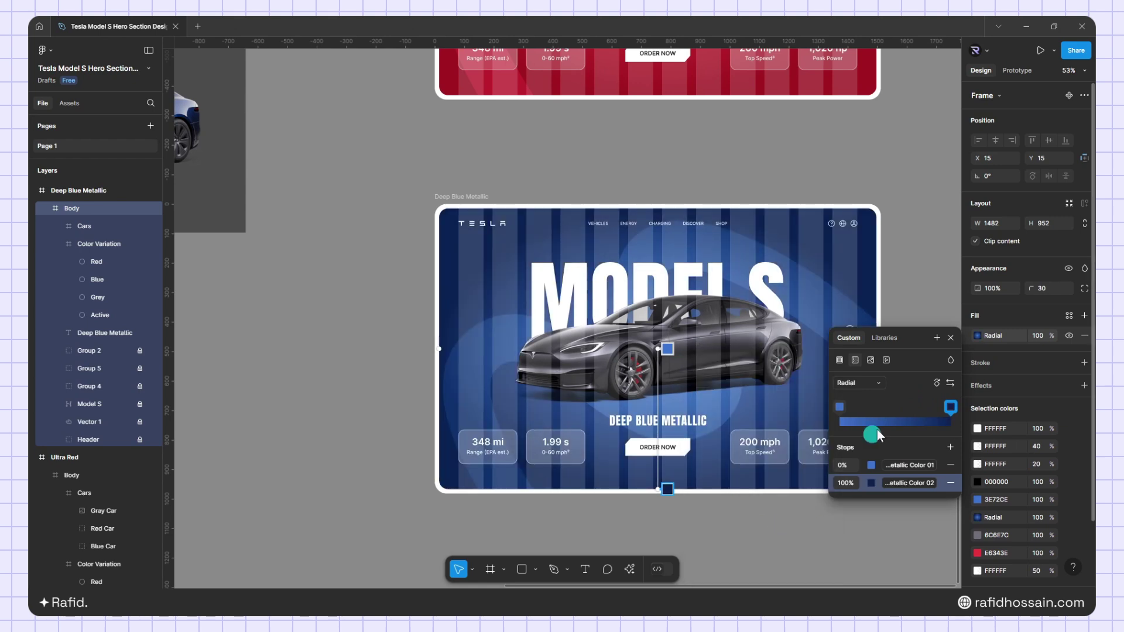
pyautogui.click(954, 338)
# Shift all three cars together leftward within the Deep Blue Metallic Cars frame until the blue car occupies the gray car's original position.
pyautogui.click(710, 341)
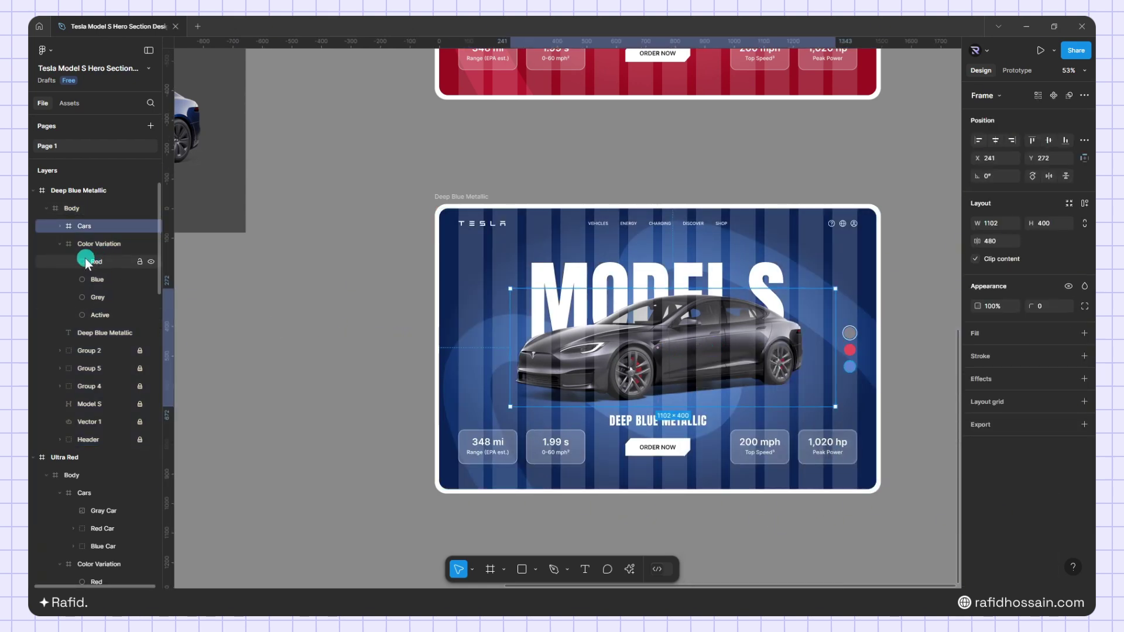
pyautogui.click(60, 226)
pyautogui.click(94, 243)
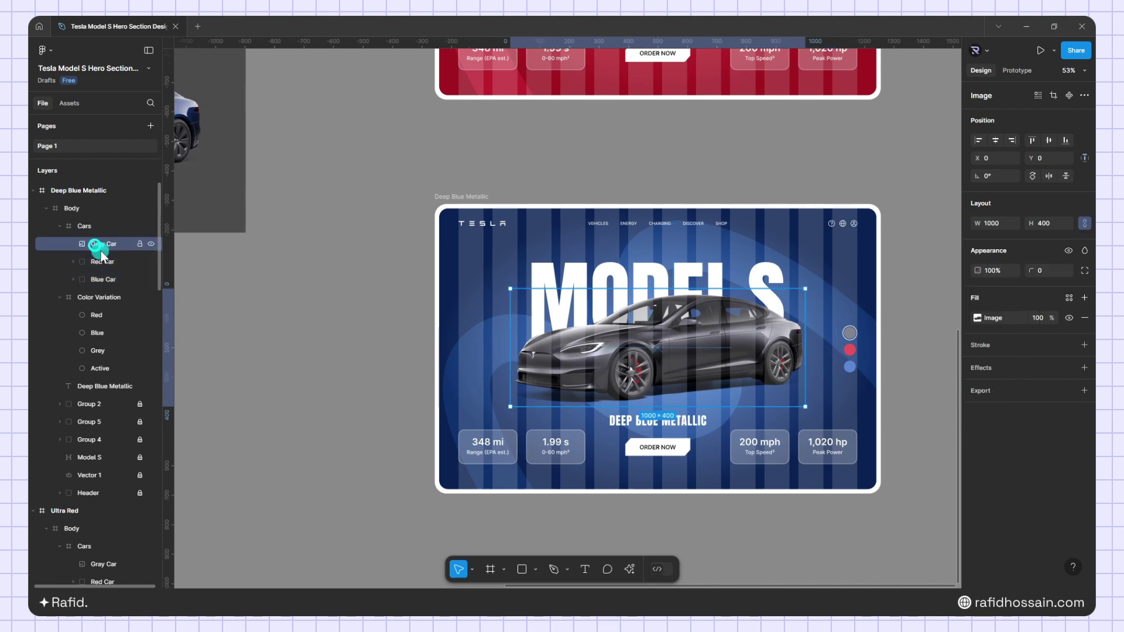
pyautogui.keyDown('shift'); pyautogui.click(105, 263); pyautogui.keyUp('shift')
pyautogui.keyDown('shift'); pyautogui.click(104, 279); pyautogui.keyUp('shift')
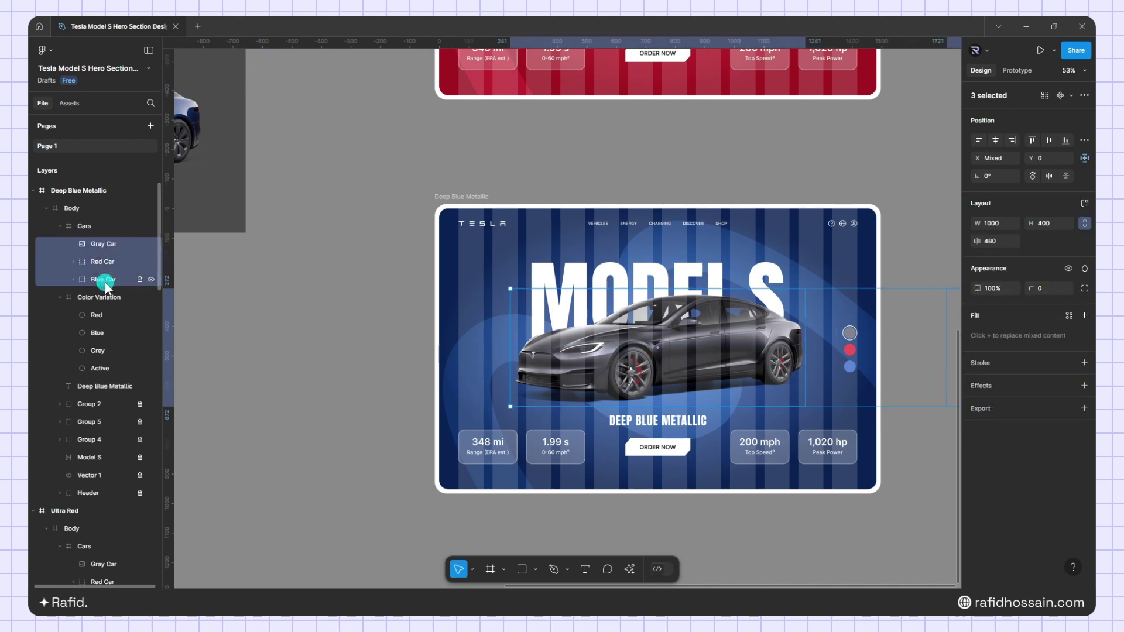
pyautogui.hotkey('shift', 'Left')
pyautogui.hotkey('shift', 'Left')
pyautogui.hotkey('shift', 'Left')
pyautogui.hotkey('shift', 'Left')
pyautogui.hotkey('shift', 'Left')
pyautogui.hotkey('shift', 'Left')
pyautogui.hotkey('shift', 'Left')
pyautogui.hotkey('shift', 'Left')
pyautogui.hotkey('shift', 'Left')
pyautogui.hotkey('shift', 'Left')
pyautogui.hotkey('shift', 'Left')
pyautogui.hotkey('shift', 'Left')
pyautogui.hotkey('shift', 'Left')
pyautogui.hotkey('shift', 'Left')
pyautogui.hotkey('shift', 'Left')
pyautogui.hotkey('shift', 'Left')
pyautogui.hotkey('shift', 'Left')
pyautogui.hotkey('shift', 'Left')
pyautogui.hotkey('shift', 'Left')
pyautogui.hotkey('shift', 'Left')
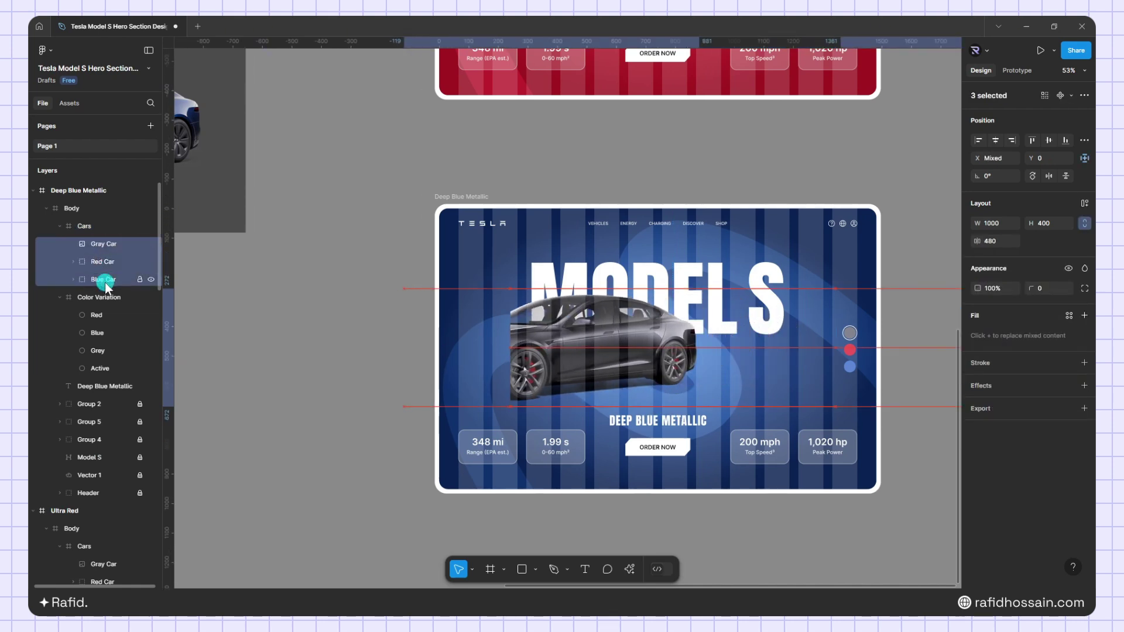
pyautogui.hotkey('shift', 'Left')
pyautogui.hotkey('shift', 'Left')
pyautogui.hotkey('shift', 'Left')
pyautogui.hotkey('shift', 'Left')
pyautogui.hotkey('shift', 'Left')
pyautogui.hotkey('shift', 'Left')
pyautogui.hotkey('shift', 'Left')
pyautogui.hotkey('shift', 'Left')
pyautogui.hotkey('shift', 'Left')
pyautogui.hotkey('shift', 'Left')
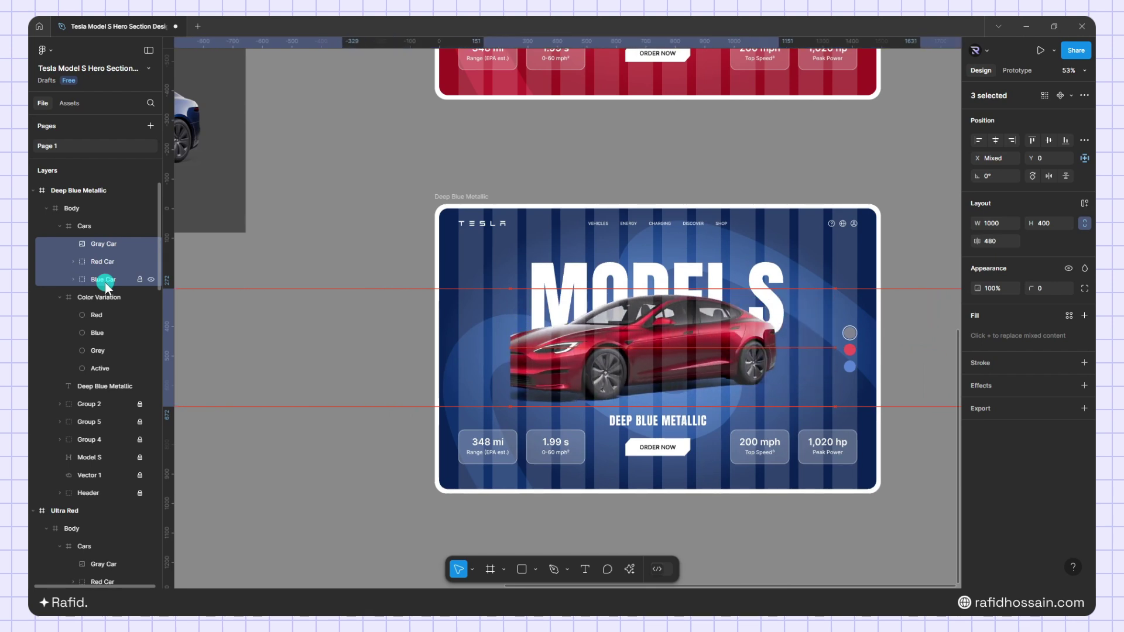
pyautogui.hotkey('shift', 'Left')
pyautogui.hotkey('shift', 'Left')
pyautogui.hotkey('shift', 'Left')
pyautogui.hotkey('shift', 'Left')
pyautogui.hotkey('shift', 'Left')
pyautogui.hotkey('shift', 'Left')
pyautogui.hotkey('shift', 'Left')
pyautogui.hotkey('shift', 'Left')
pyautogui.hotkey('shift', 'Left')
pyautogui.hotkey('shift', 'Left')
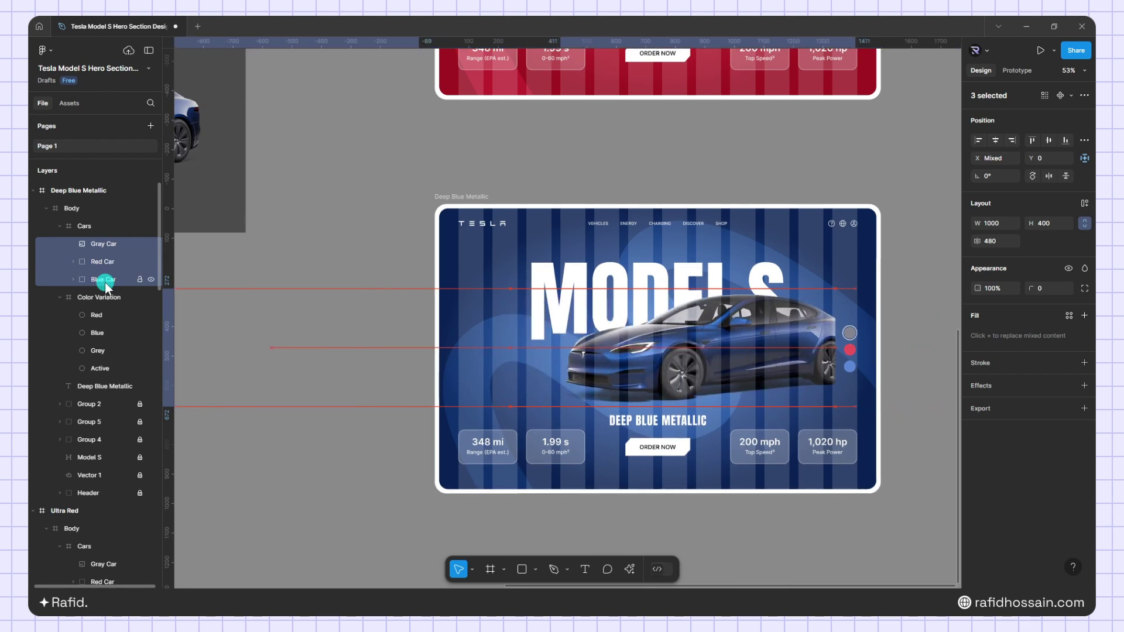
pyautogui.hotkey('shift', 'Right')
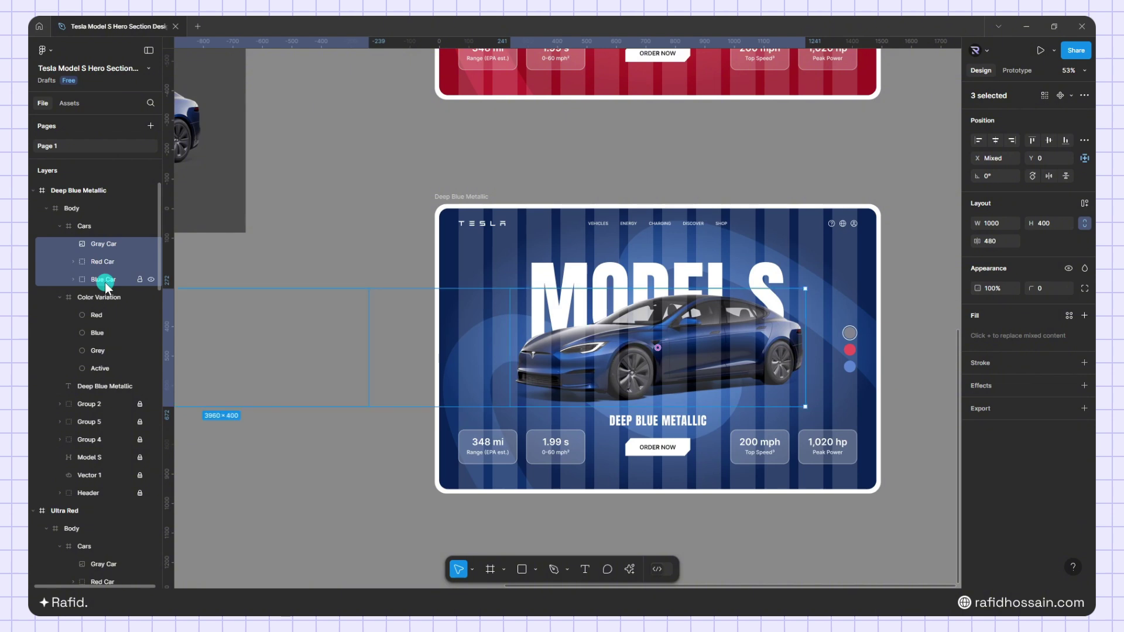
pyautogui.scroll(-6, 732, 444)
pyautogui.scroll(3, 807, 458)
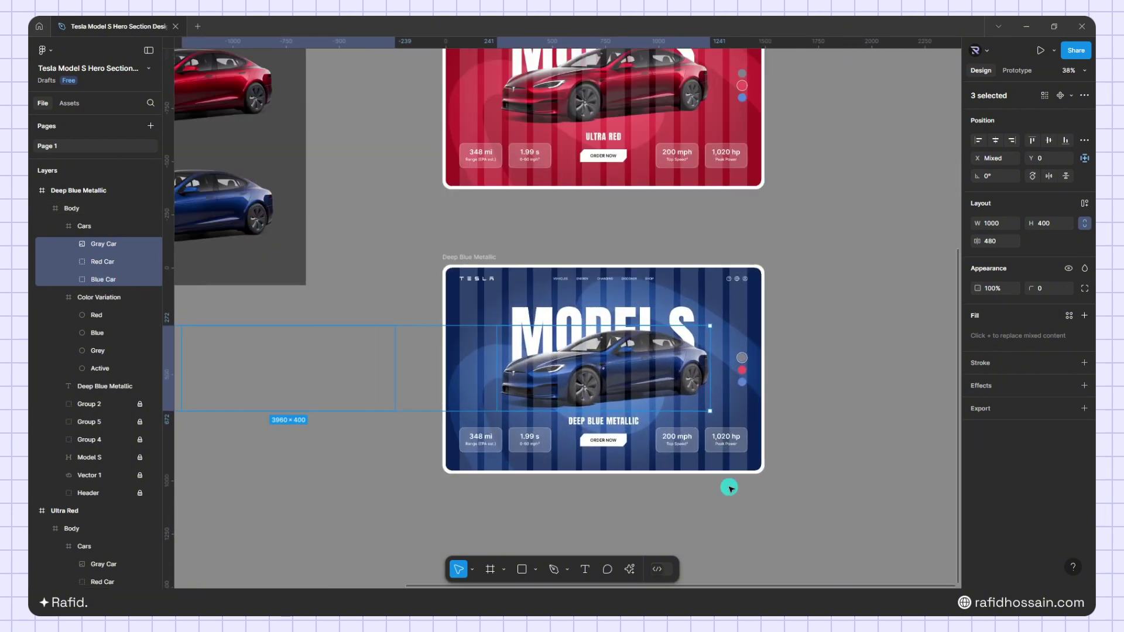
pyautogui.click(635, 502)
# Move the white Active ring in the Deep Blue Metallic frame down from the grey swatch onto the blue swatch.
pyautogui.scroll(6, 848, 199)
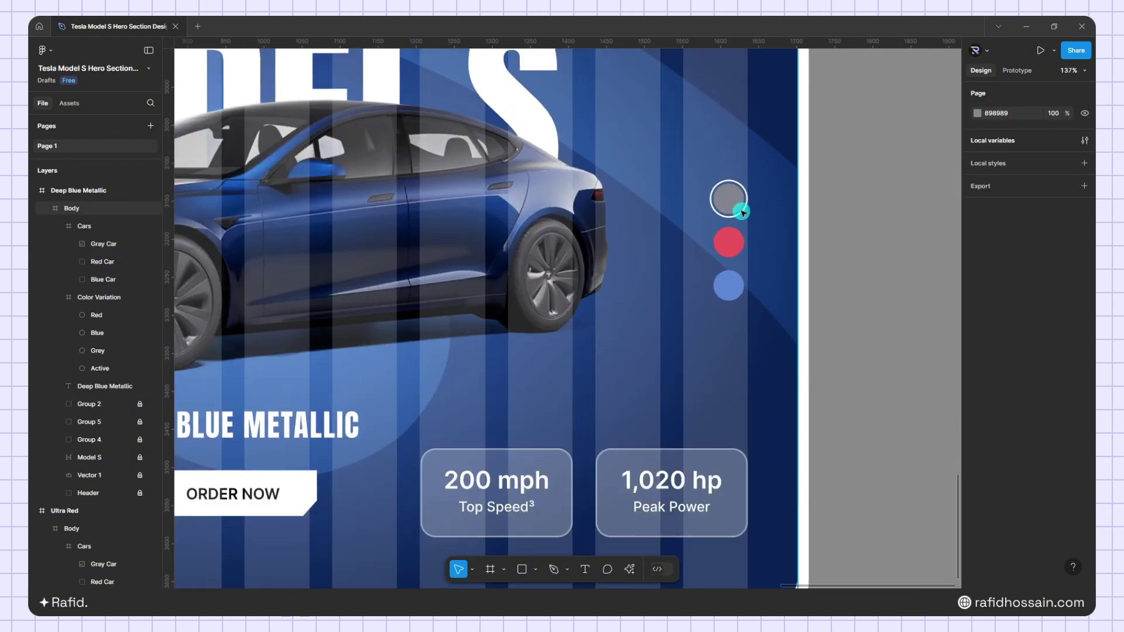
pyautogui.click(742, 212)
pyautogui.click(741, 213)
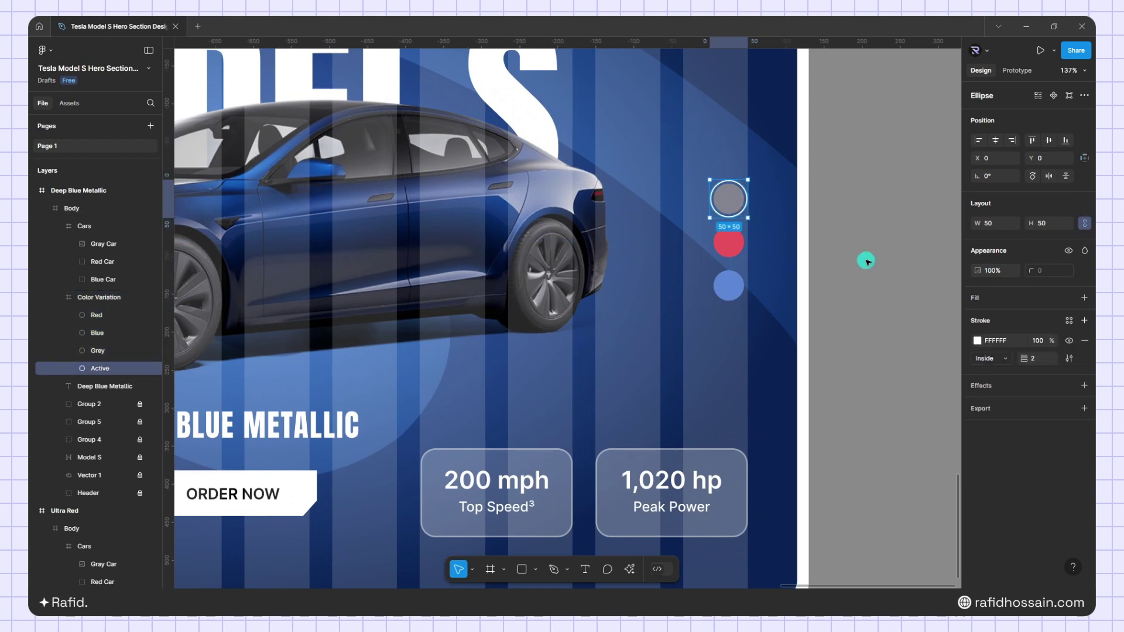
pyautogui.press('Down')
pyautogui.press('Down')
pyautogui.press('Down')
pyautogui.press('Down')
pyautogui.hotkey('shift', 'Down')
pyautogui.hotkey('shift', 'Down')
pyautogui.hotkey('shift', 'Down')
pyautogui.hotkey('shift', 'Down')
pyautogui.hotkey('shift', 'Down')
pyautogui.hotkey('shift', 'Down')
pyautogui.hotkey('shift', 'Down')
pyautogui.hotkey('shift', 'Down')
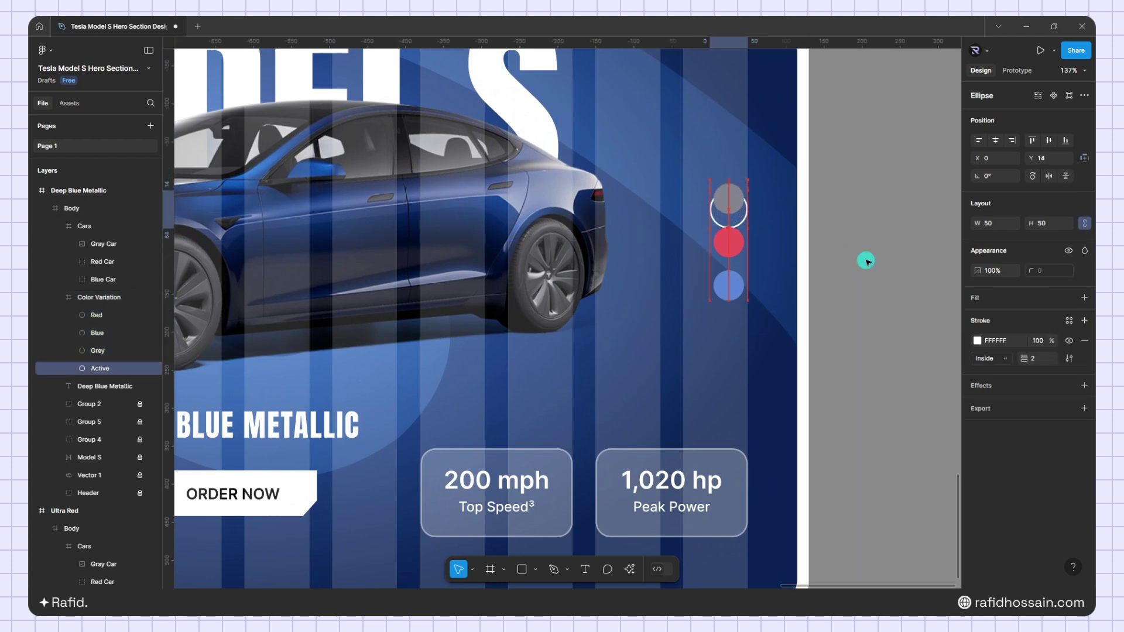
pyautogui.press('Down')
pyautogui.press('Down')
pyautogui.press('Down')
pyautogui.hotkey('shift', 'Down')
pyautogui.hotkey('shift', 'Down')
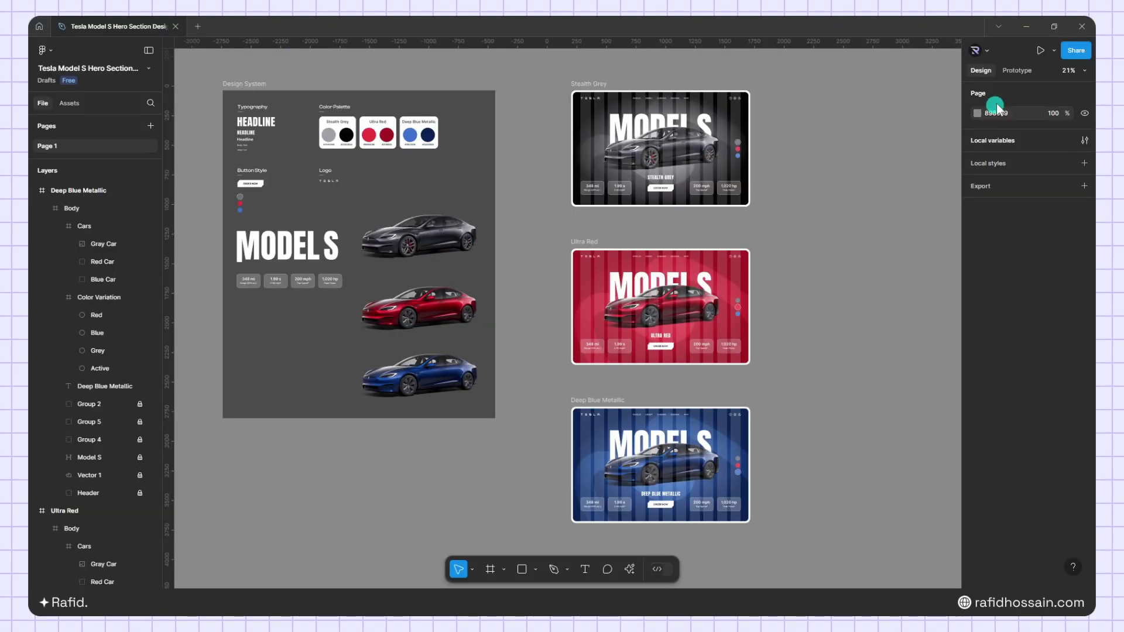
# Connect the Stealth Grey frame to the Ultra Red frame with a prototype interaction using the On drag trigger.
pyautogui.click(1017, 71)
pyautogui.scroll(5, 704, 83)
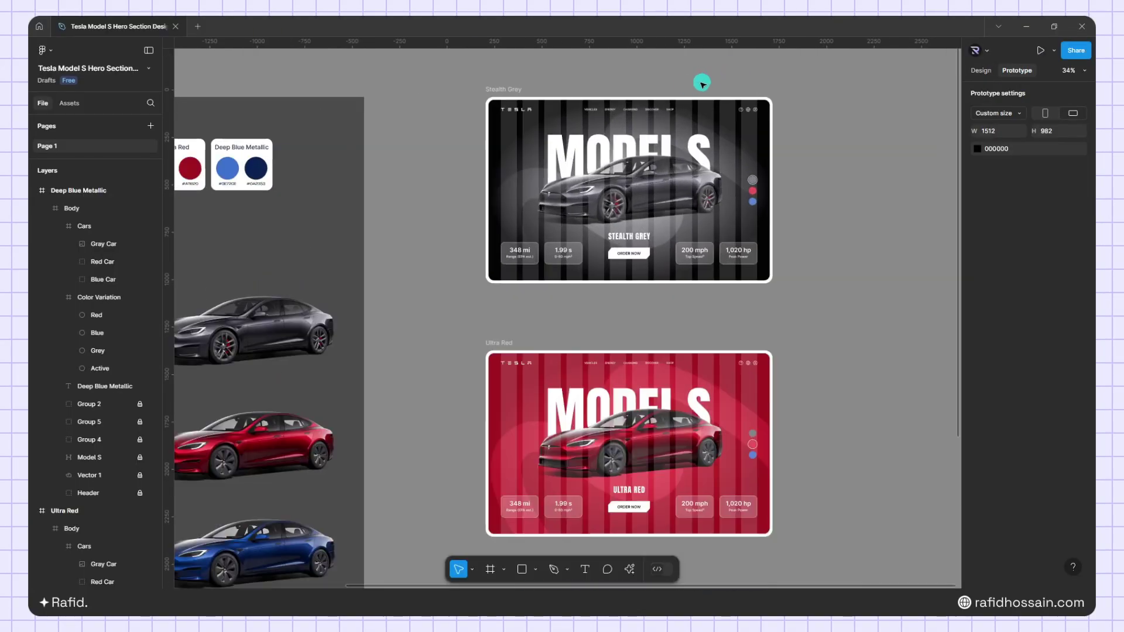
pyautogui.click(472, 91)
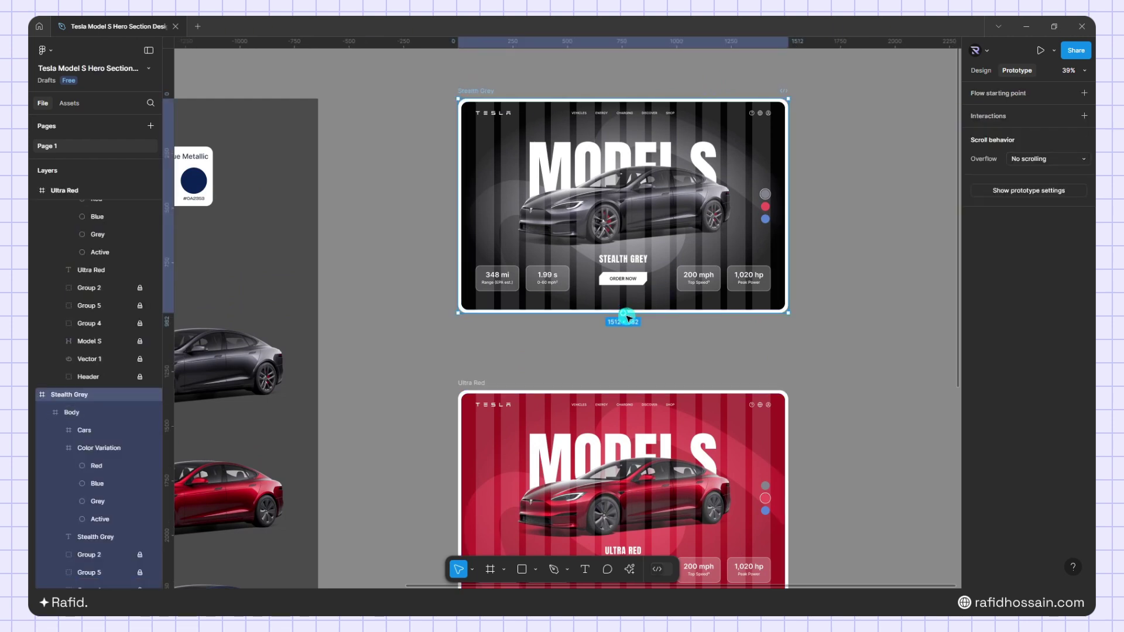
pyautogui.moveTo(625, 319); pyautogui.dragTo(638, 425)
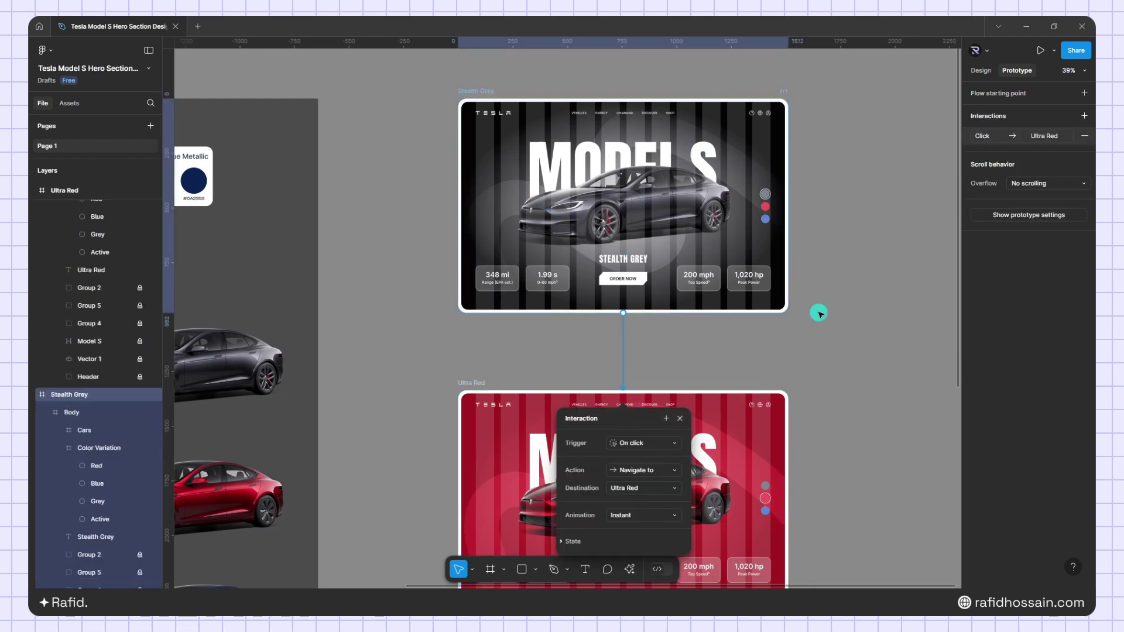
pyautogui.click(640, 443)
pyautogui.click(641, 448)
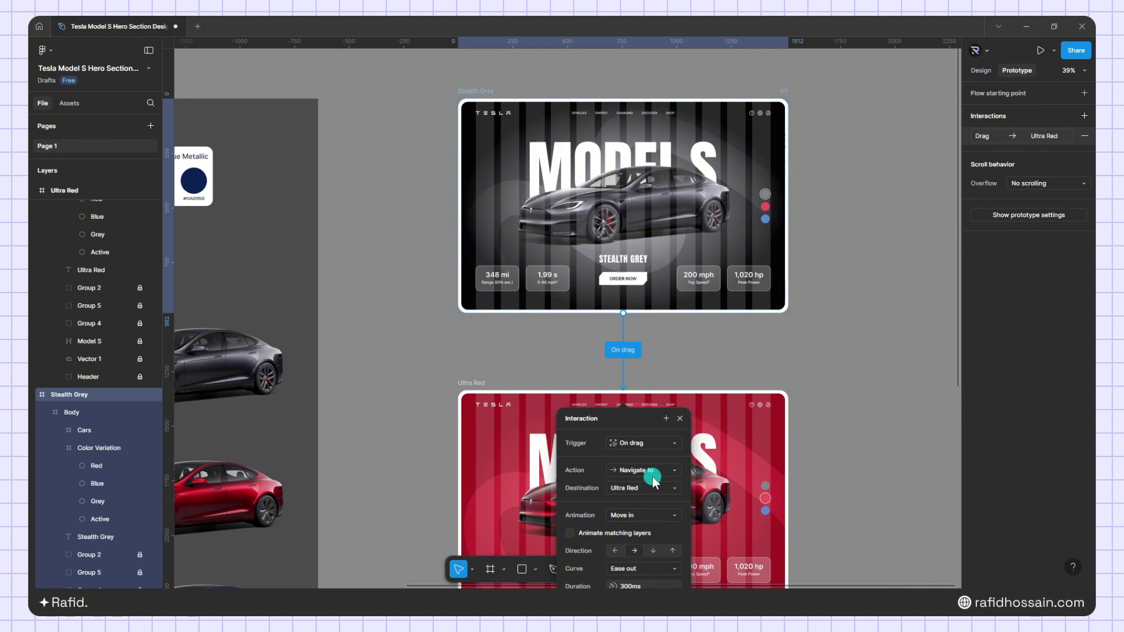
# Set the Stealth Grey to Ultra Red interaction's animation to Smart animate with a duration of 1000 ms.
pyautogui.click(644, 517)
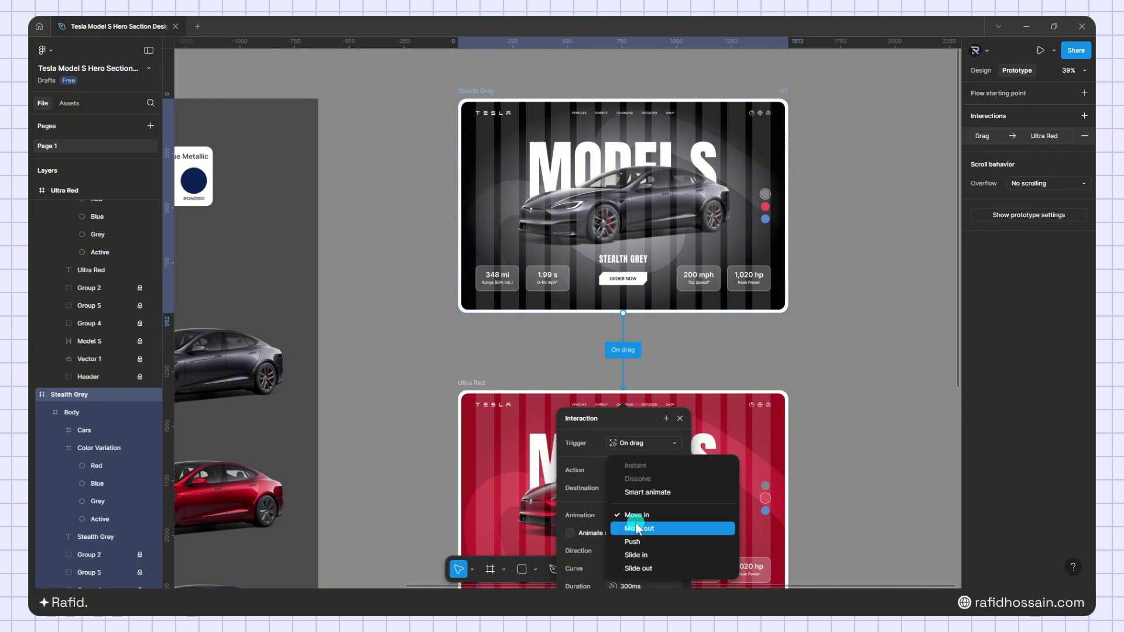
pyautogui.click(640, 495)
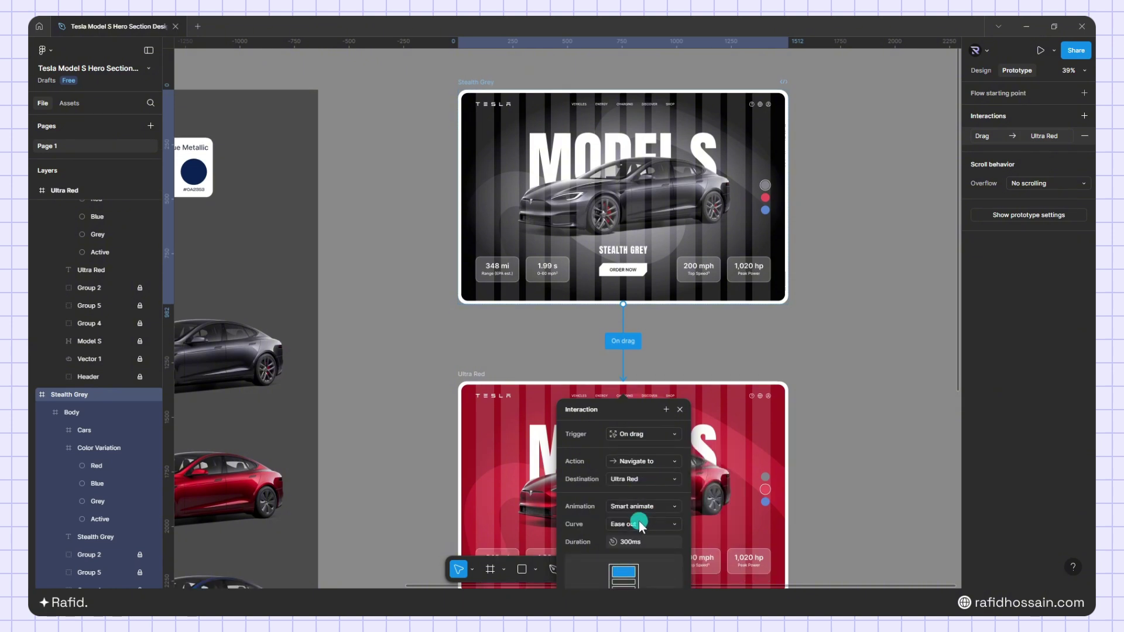
pyautogui.scroll(-1, 638, 520)
pyautogui.click(620, 525)
pyautogui.click(666, 526)
pyautogui.scroll(-2, 666, 526)
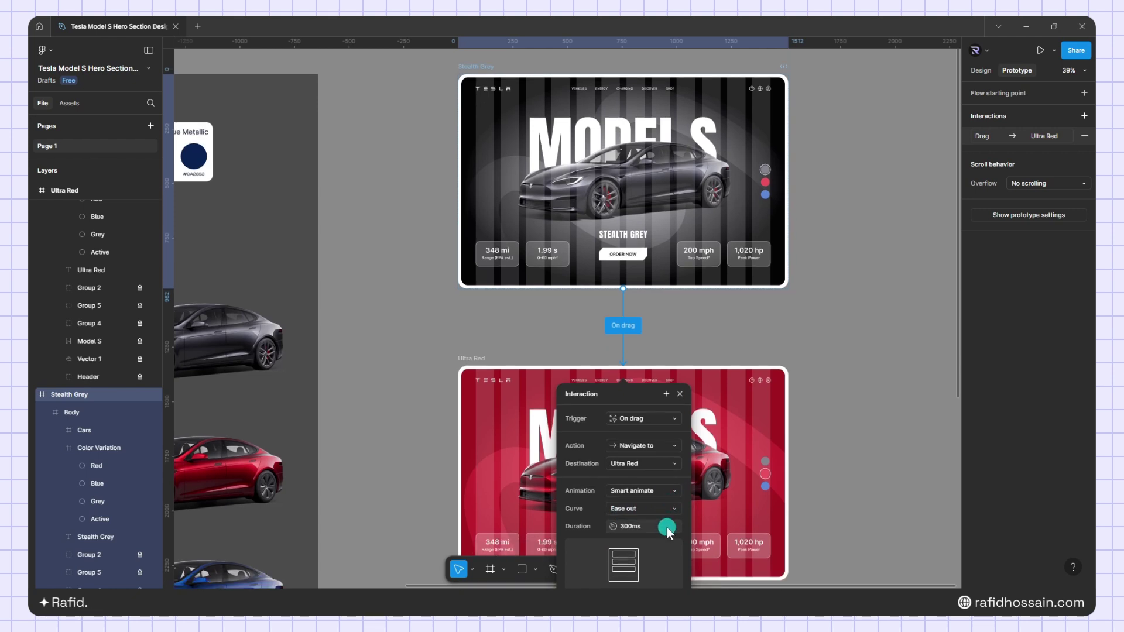
pyautogui.click(624, 528)
pyautogui.write('1000')
pyautogui.click(602, 525)
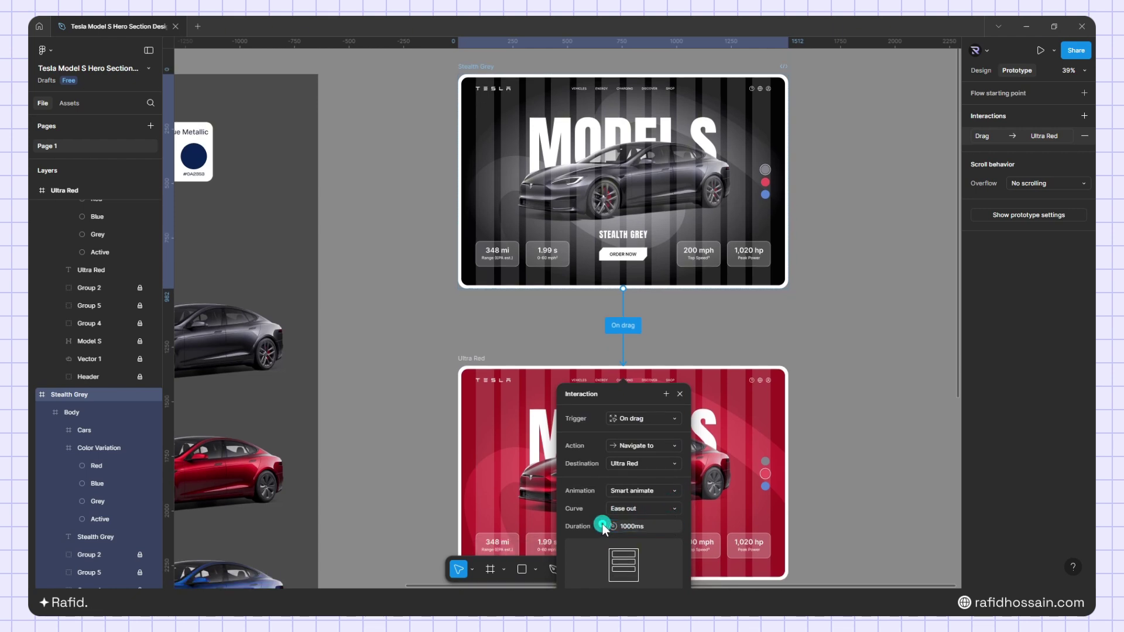
# Switch the interaction's easing to a custom curve and shape it into an S with Bezier values of about 0.8, 0, 0.01, 0.98.
pyautogui.click(641, 505)
pyautogui.click(646, 503)
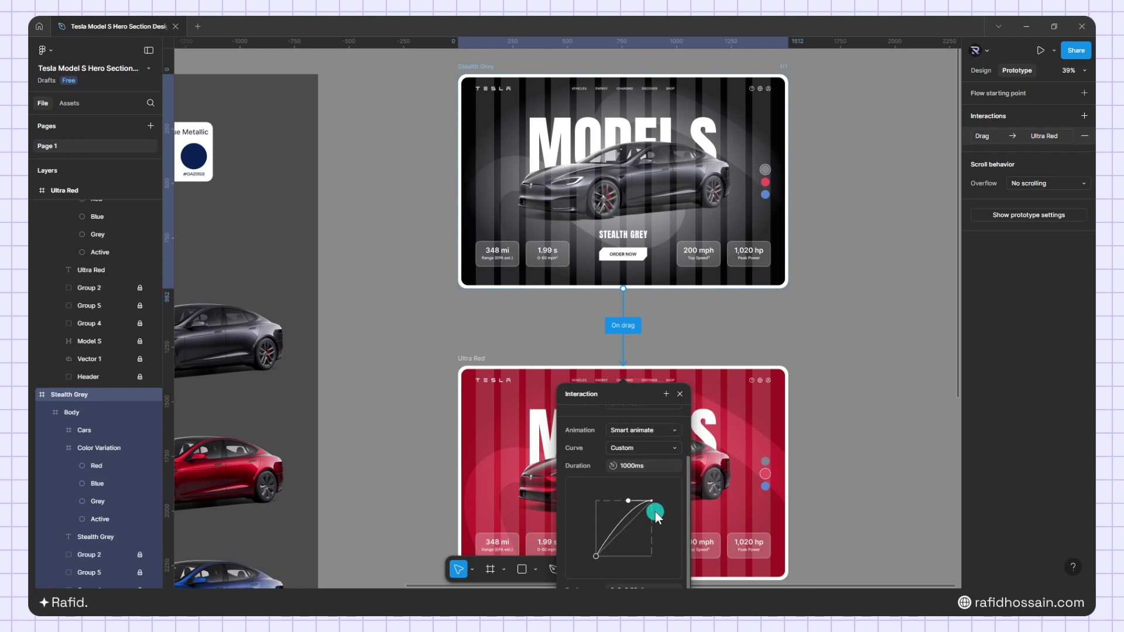
pyautogui.moveTo(643, 507); pyautogui.dragTo(595, 502)
pyautogui.moveTo(596, 558); pyautogui.dragTo(637, 556)
pyautogui.scroll(-3, 840, 401)
pyautogui.click(841, 401)
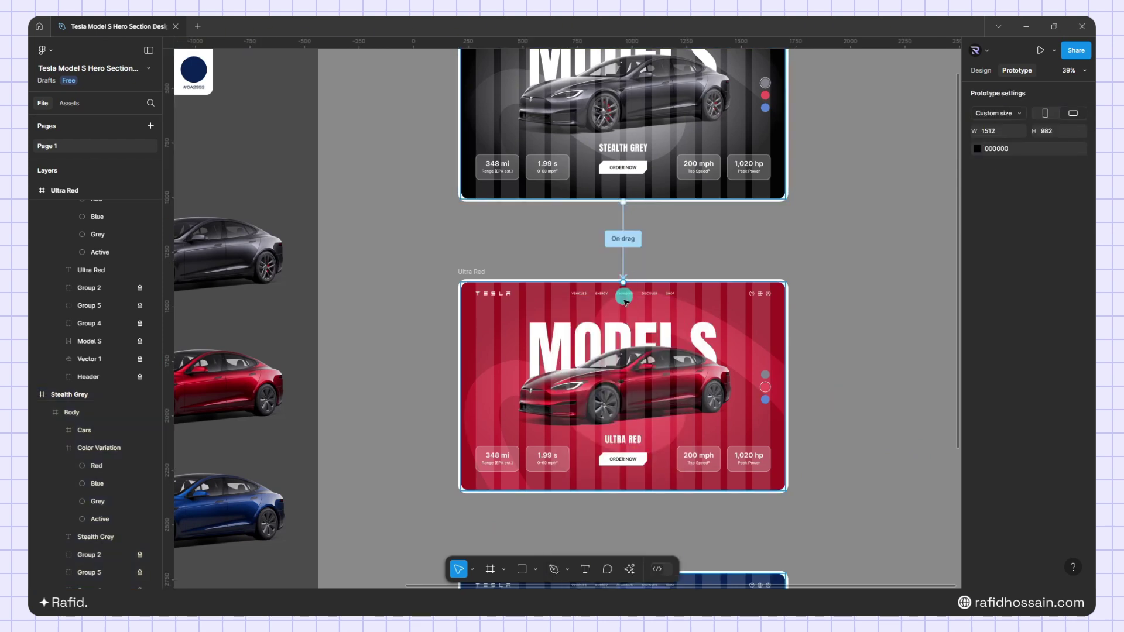
# Connect the Ultra Red frame to the Deep Blue Metallic frame with an On drag interaction.
pyautogui.click(625, 490)
pyautogui.scroll(-3, 625, 491)
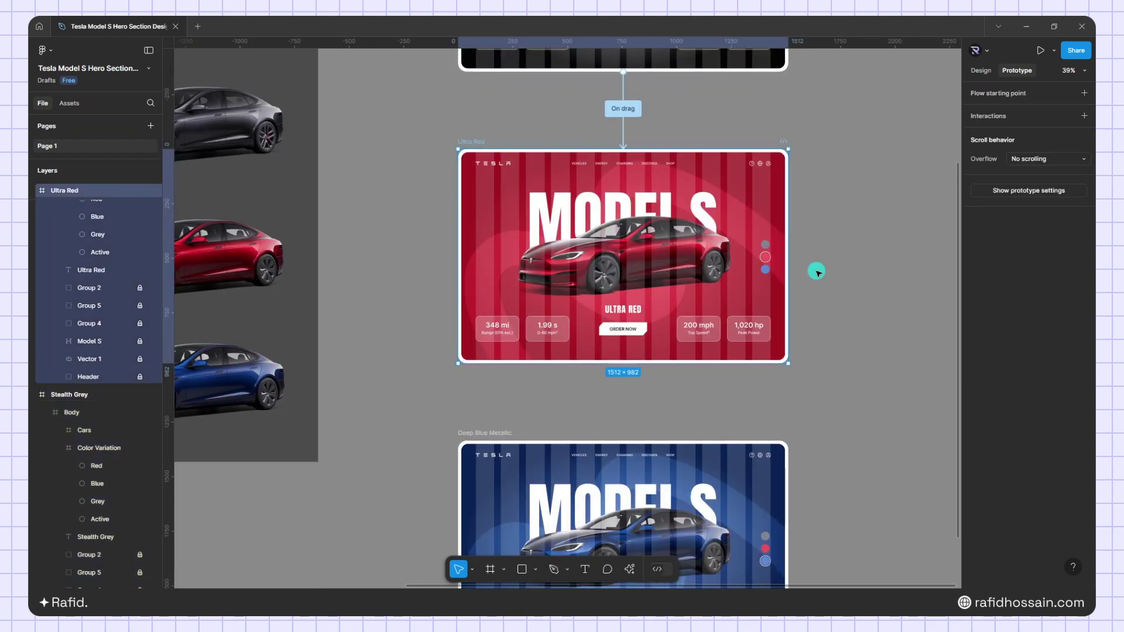
pyautogui.scroll(-1, 815, 269)
pyautogui.moveTo(625, 346); pyautogui.dragTo(622, 444)
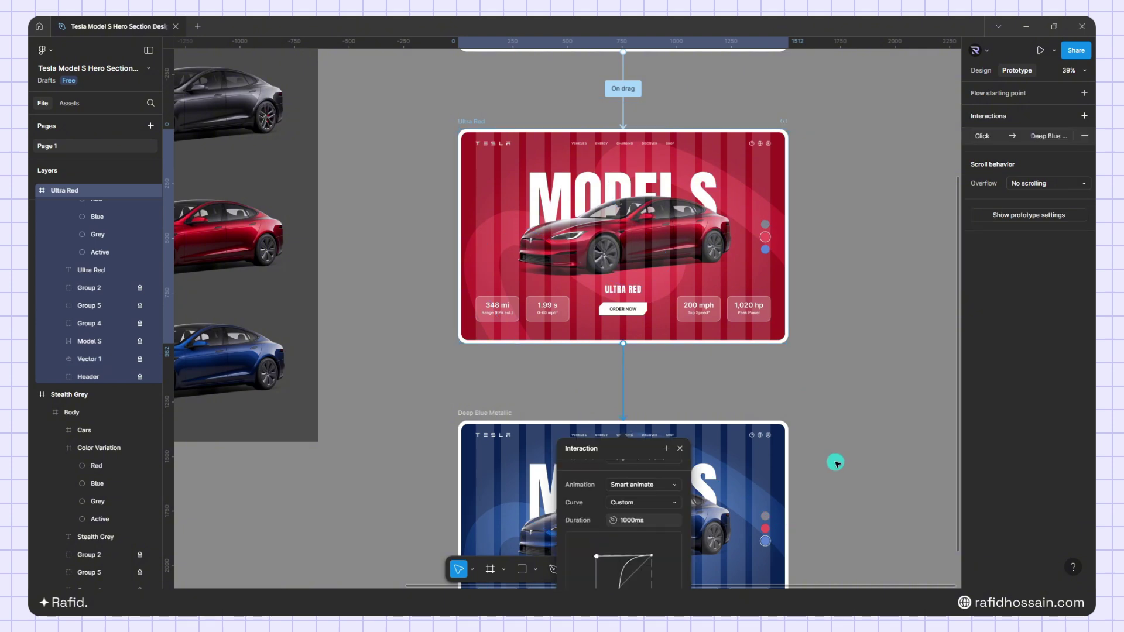
pyautogui.click(637, 475)
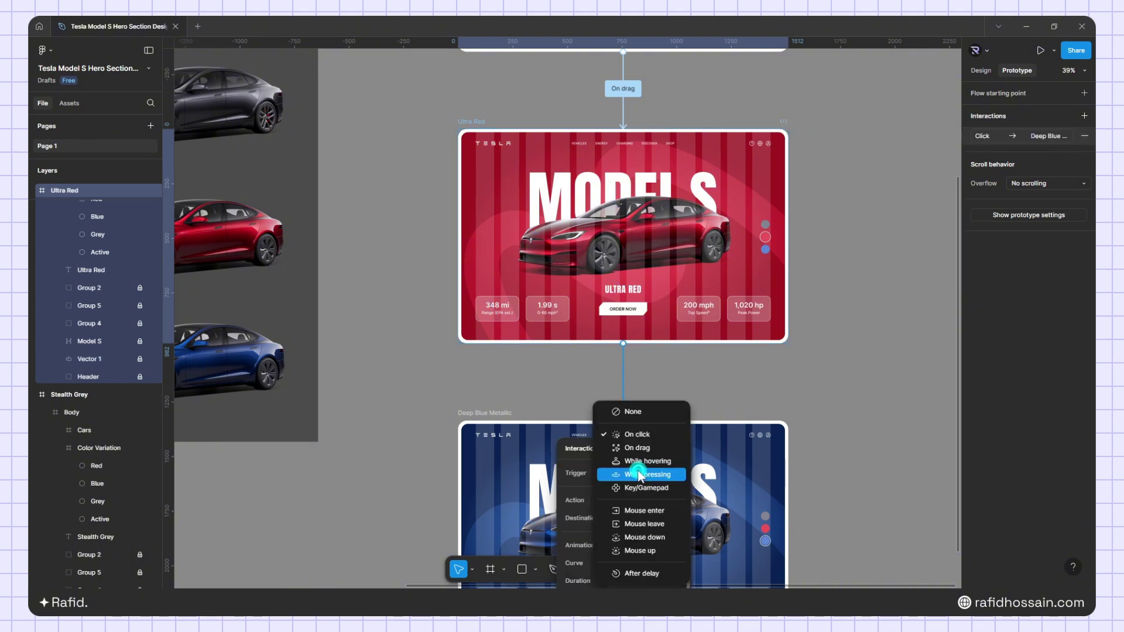
pyautogui.click(646, 431)
pyautogui.click(681, 449)
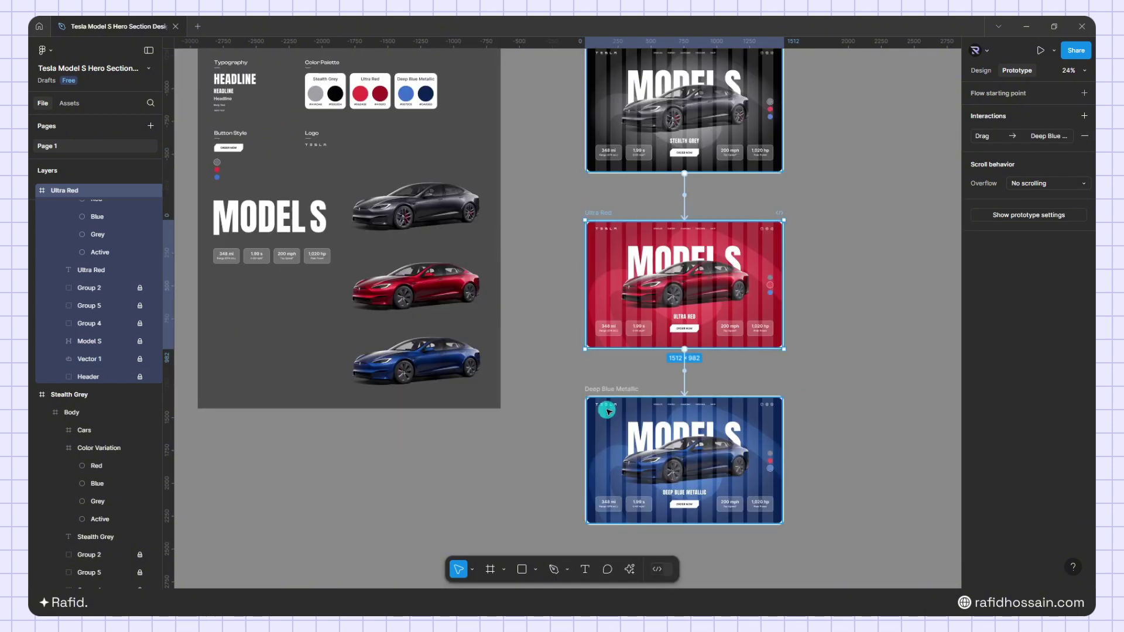
# Connect the Deep Blue Metallic frame back to the Stealth Grey frame with an On drag interaction.
pyautogui.click(613, 390)
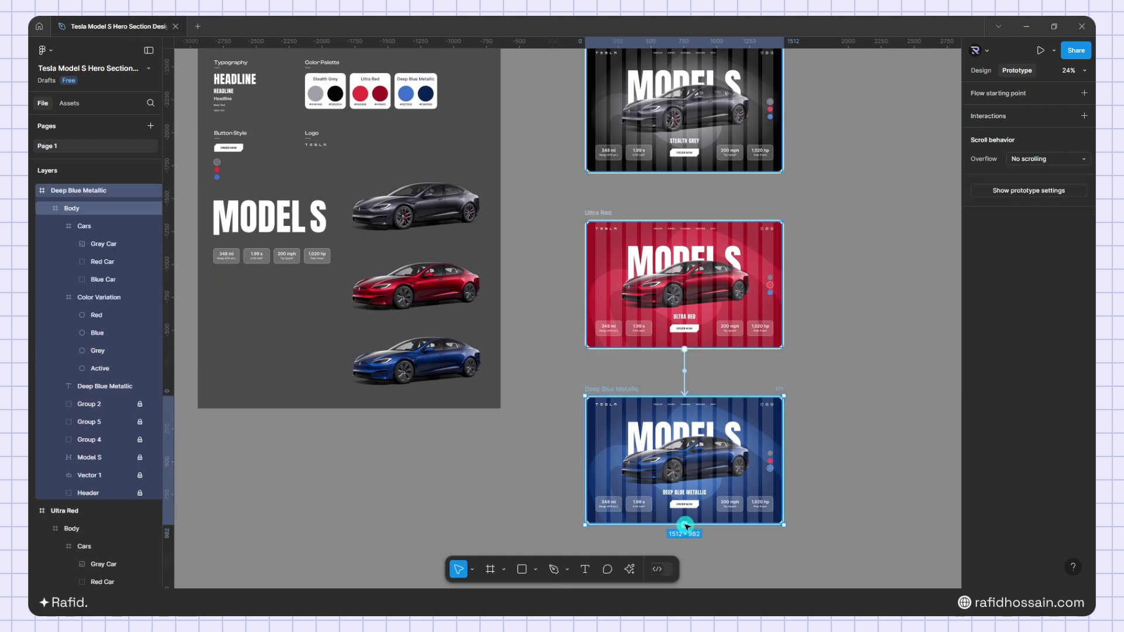
pyautogui.moveTo(685, 525); pyautogui.dragTo(778, 154)
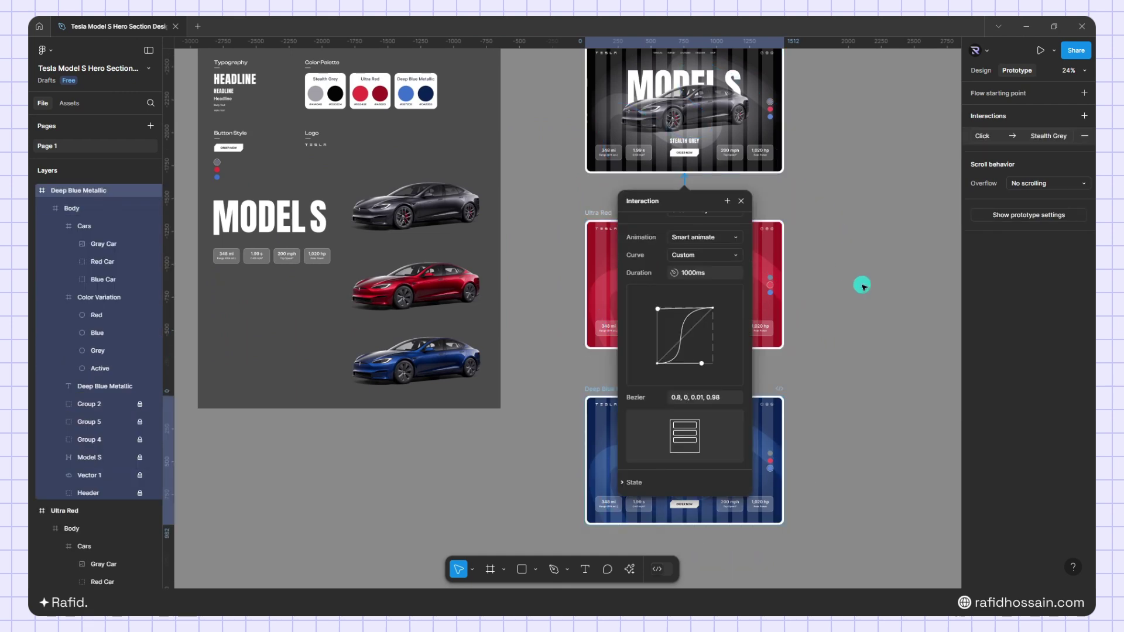
pyautogui.scroll(2, 677, 263)
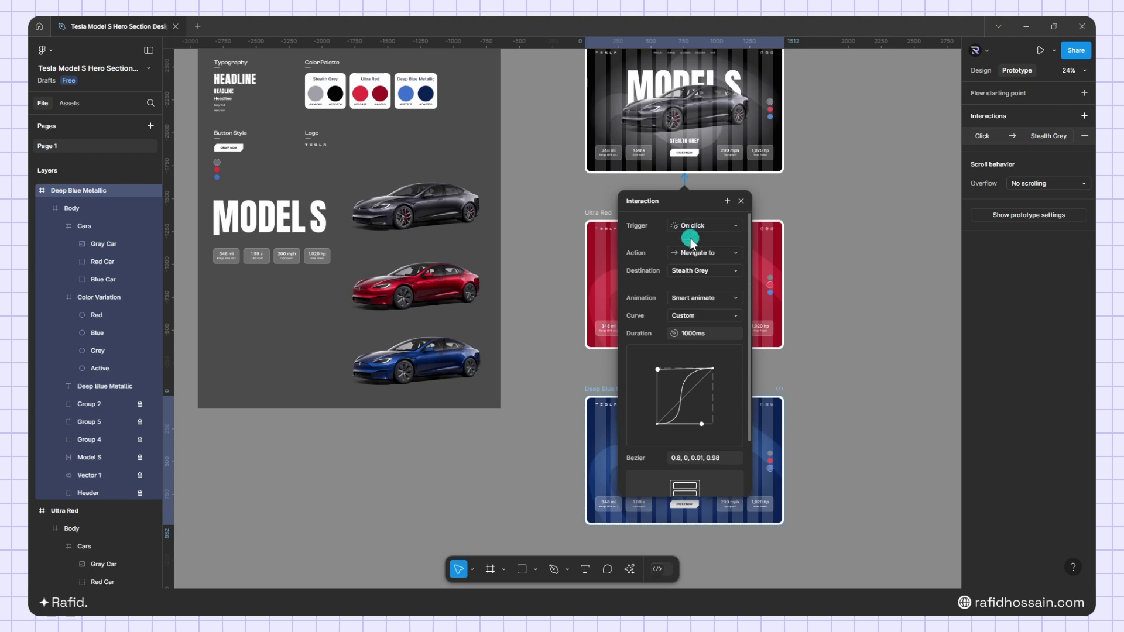
pyautogui.click(690, 237)
pyautogui.click(695, 240)
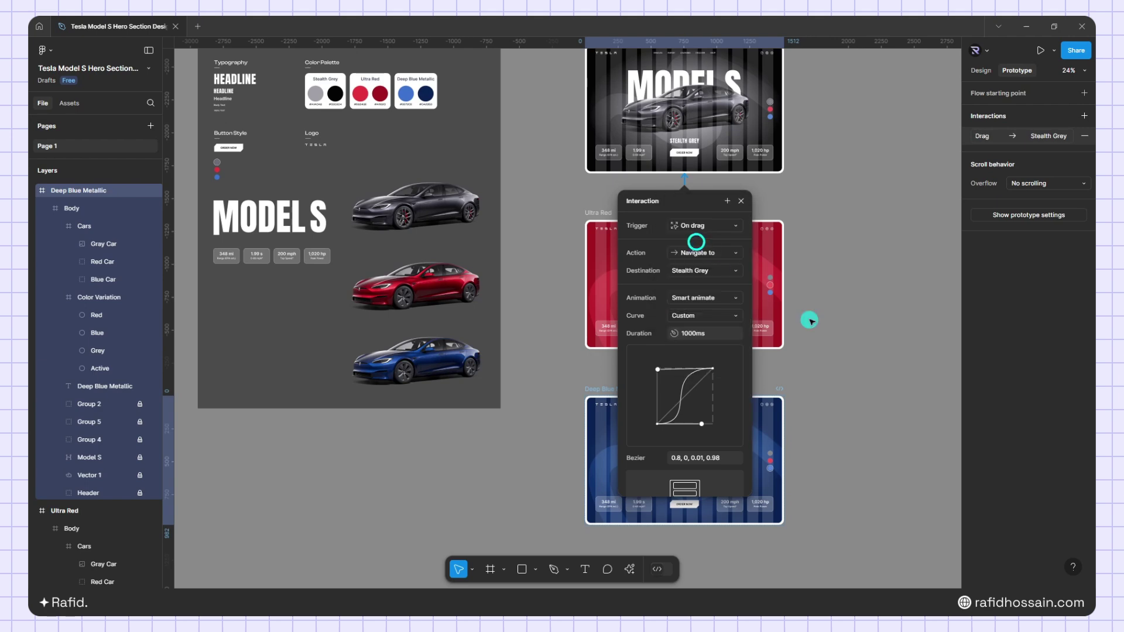
pyautogui.click(739, 202)
# Link the red swatch in the Stealth Grey frame to the Ultra Red frame with an On click interaction.
pyautogui.scroll(10, 728, 154)
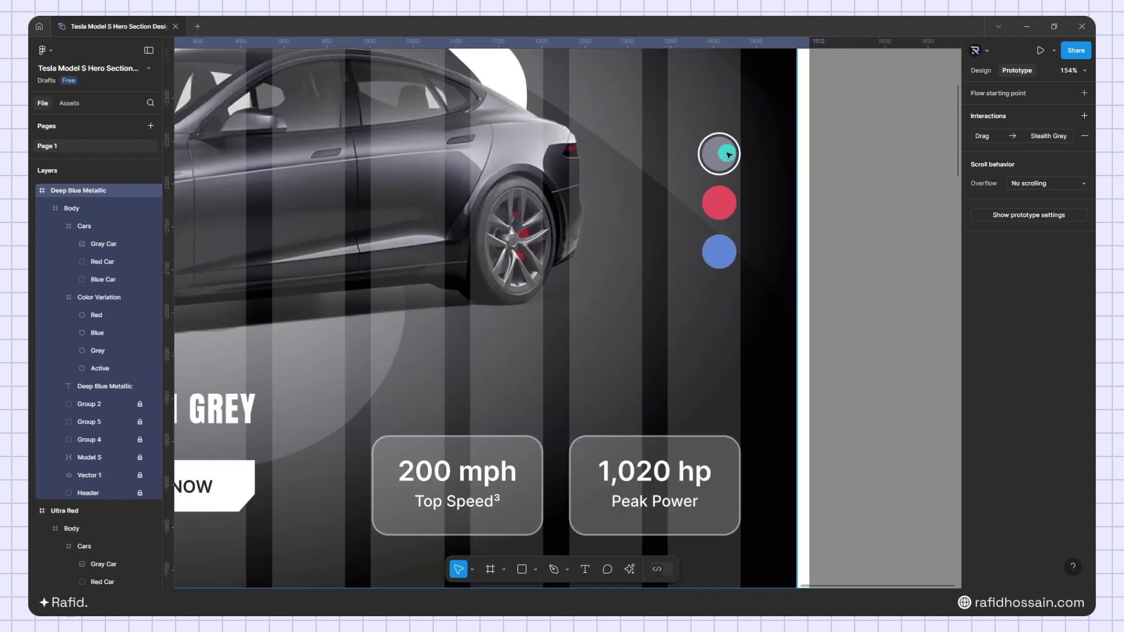
pyautogui.click(719, 202)
pyautogui.scroll(-5, 819, 173)
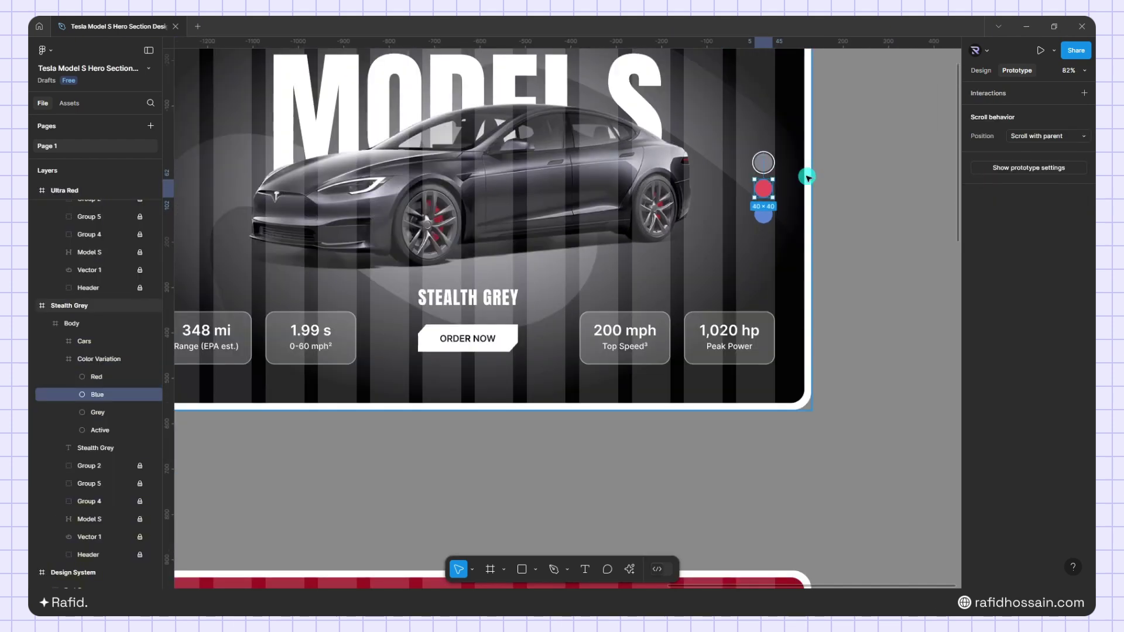
pyautogui.scroll(-4, 780, 193)
pyautogui.moveTo(778, 191); pyautogui.dragTo(767, 438)
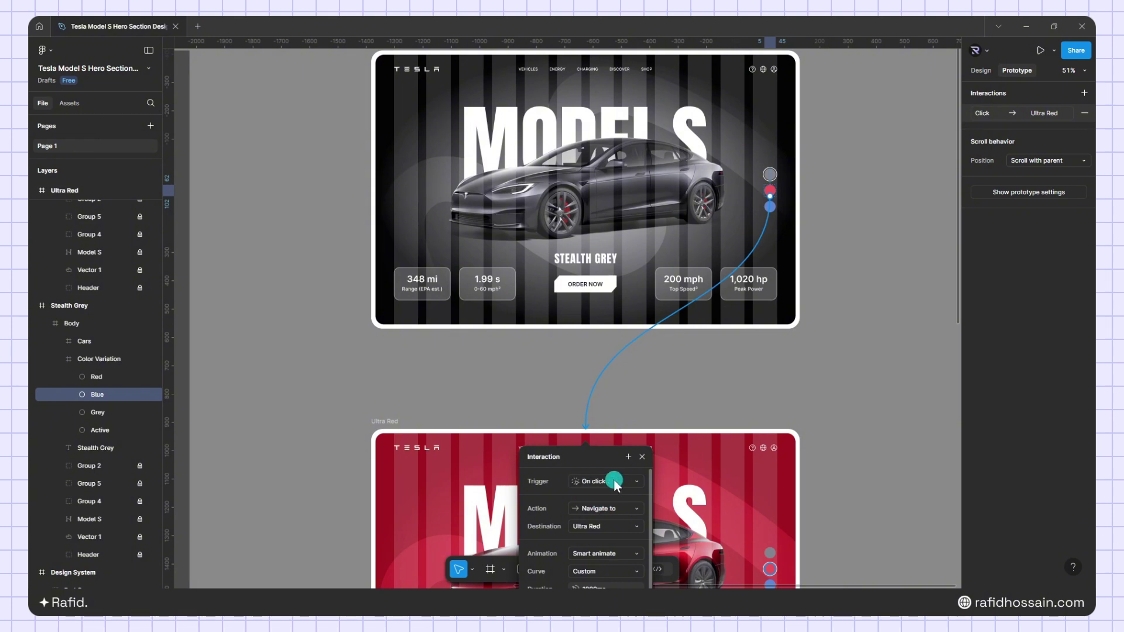
pyautogui.scroll(-2, 615, 518)
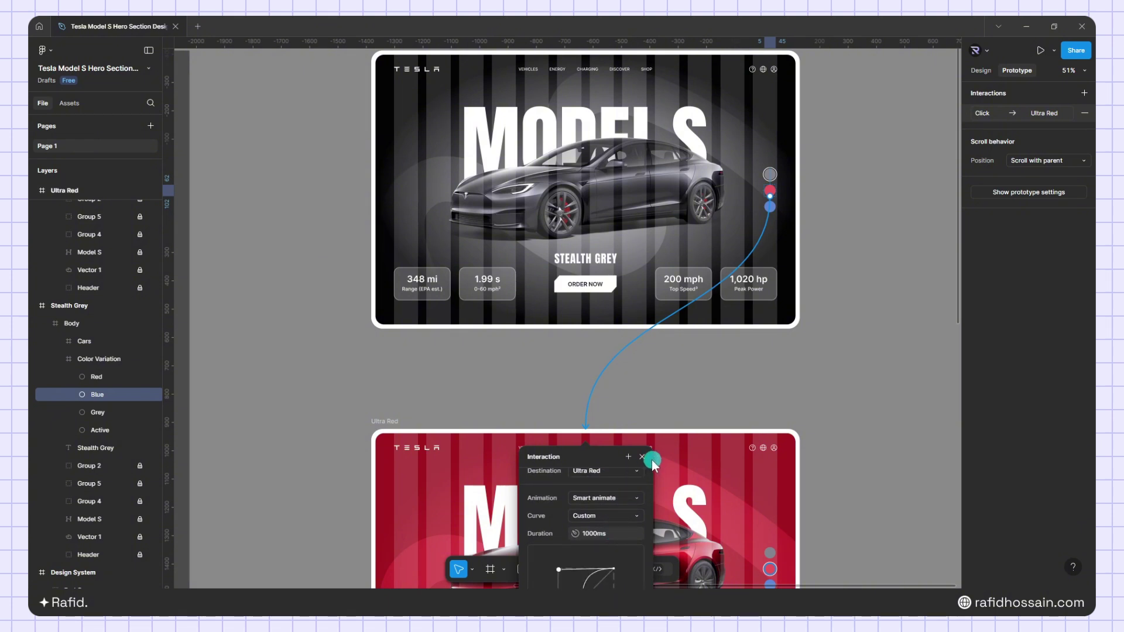
# Link the blue swatch in the Stealth Grey frame to the Deep Blue Metallic frame with an On click interaction.
pyautogui.click(770, 206)
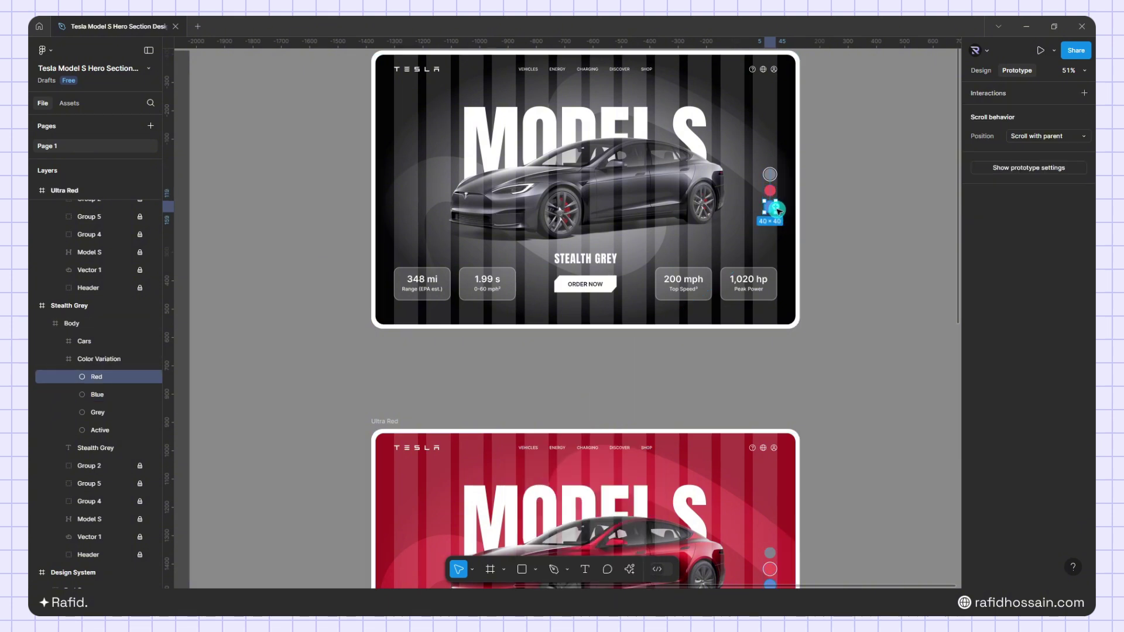
pyautogui.moveTo(776, 206); pyautogui.dragTo(841, 540)
pyautogui.scroll(-3, 803, 301)
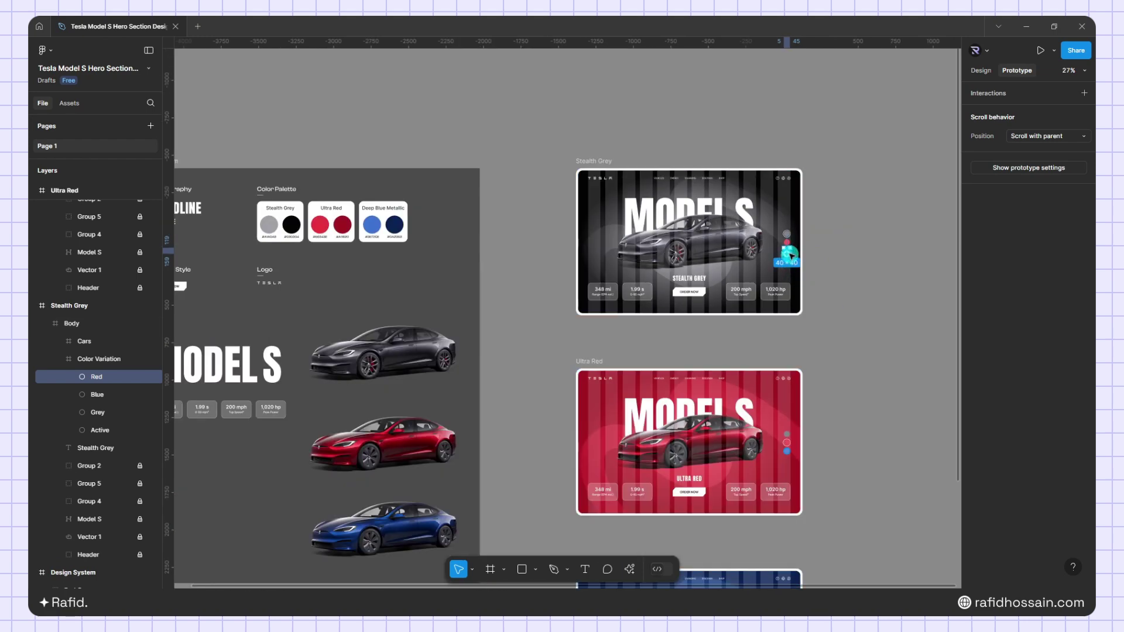
pyautogui.moveTo(787, 255); pyautogui.dragTo(779, 577)
pyautogui.scroll(-1, 813, 444)
pyautogui.scroll(2, 696, 562)
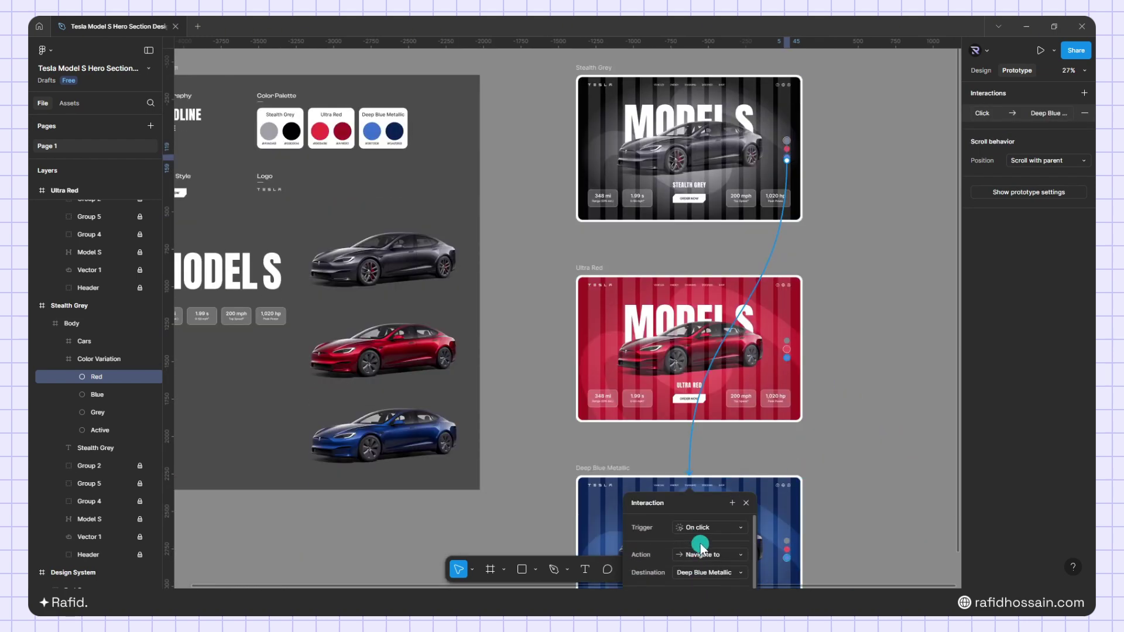
pyautogui.click(746, 502)
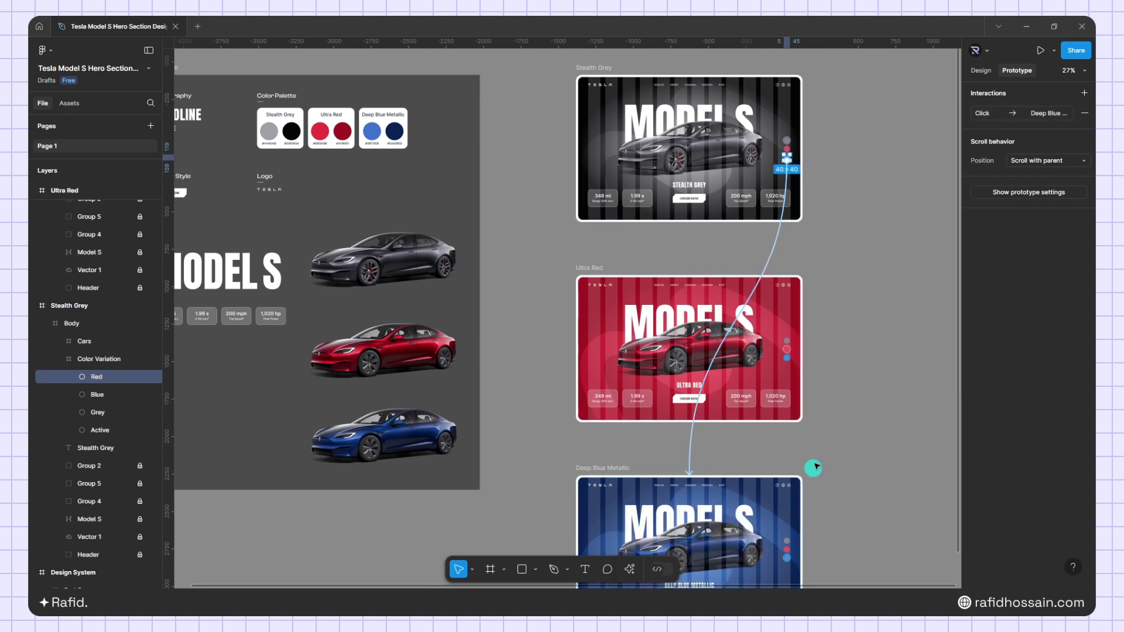
# Link the grey swatch in the Ultra Red frame to the Stealth Grey frame with an On click interaction.
pyautogui.scroll(5, 826, 358)
pyautogui.click(704, 302)
pyautogui.moveTo(724, 309); pyautogui.dragTo(726, 231)
pyautogui.keyDown('ctrl'); pyautogui.scroll(-3, 729, 348); pyautogui.keyUp('ctrl')
pyautogui.moveTo(676, 130); pyautogui.dragTo(676, 131)
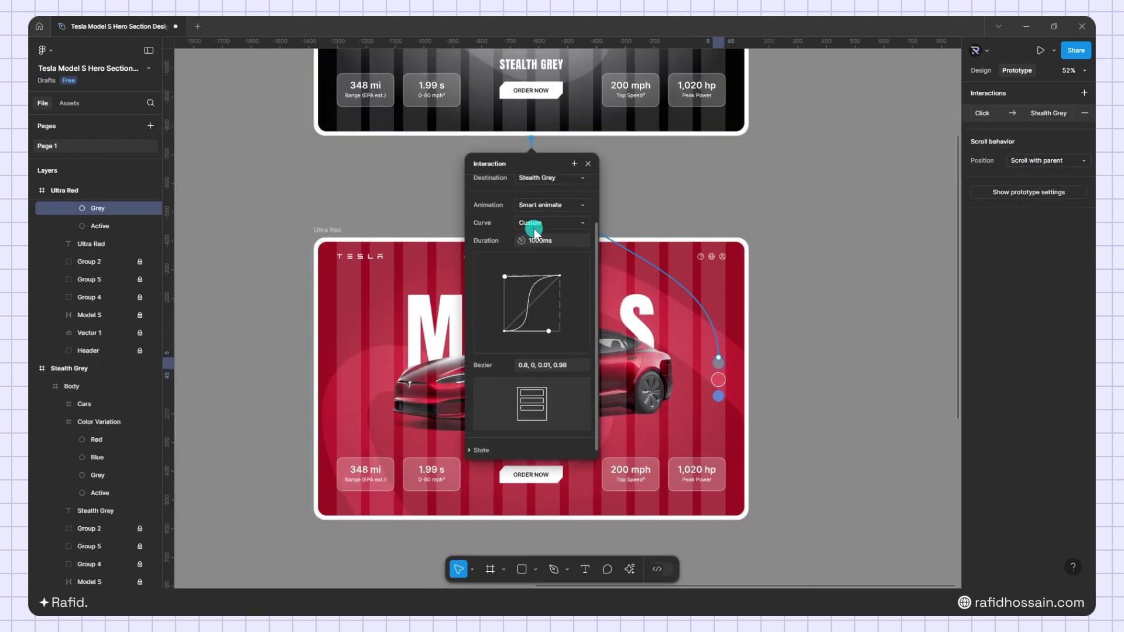
pyautogui.scroll(2, 533, 225)
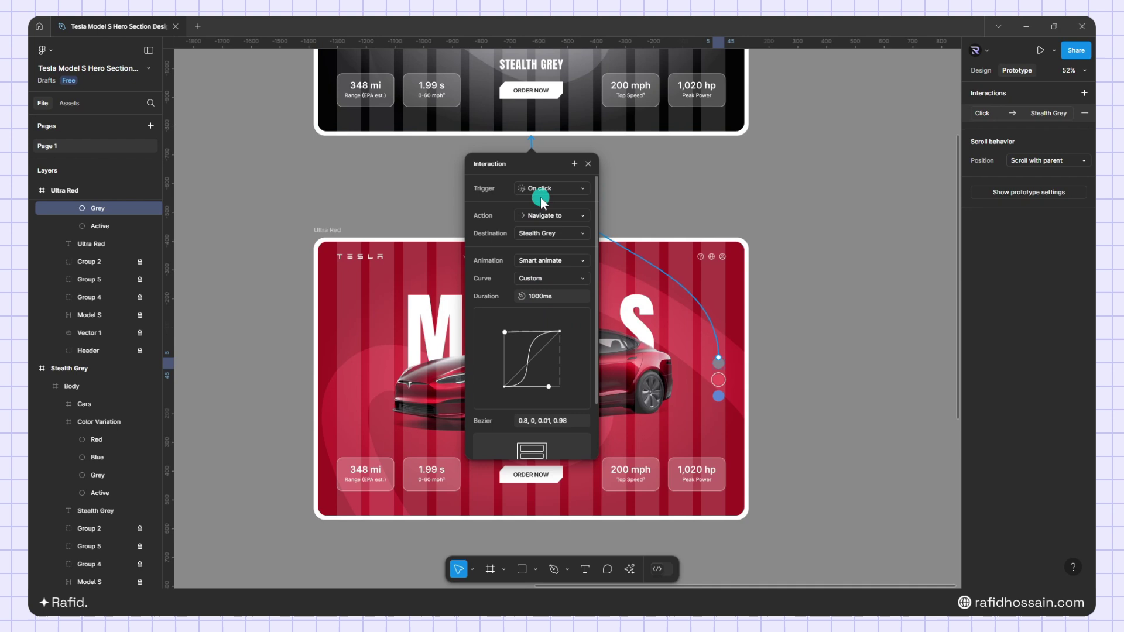
pyautogui.click(588, 162)
# Link the blue swatch in the Ultra Red frame to the Deep Blue Metallic frame with an On click interaction.
pyautogui.keyDown('ctrl'); pyautogui.scroll(-3, 787, 184); pyautogui.keyUp('ctrl')
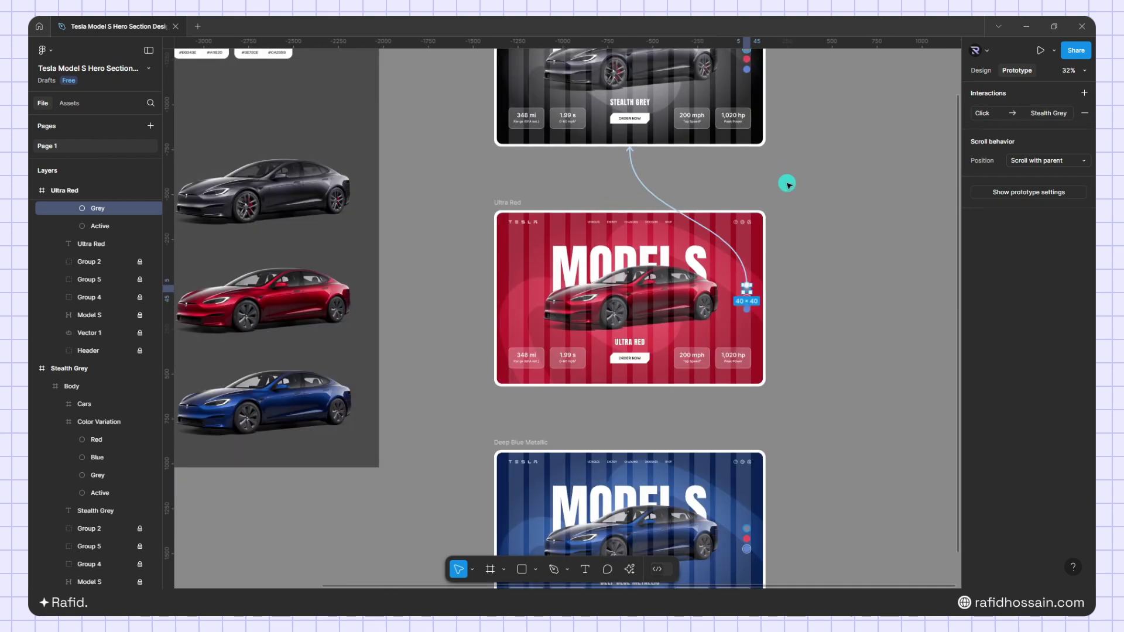
pyautogui.click(748, 312)
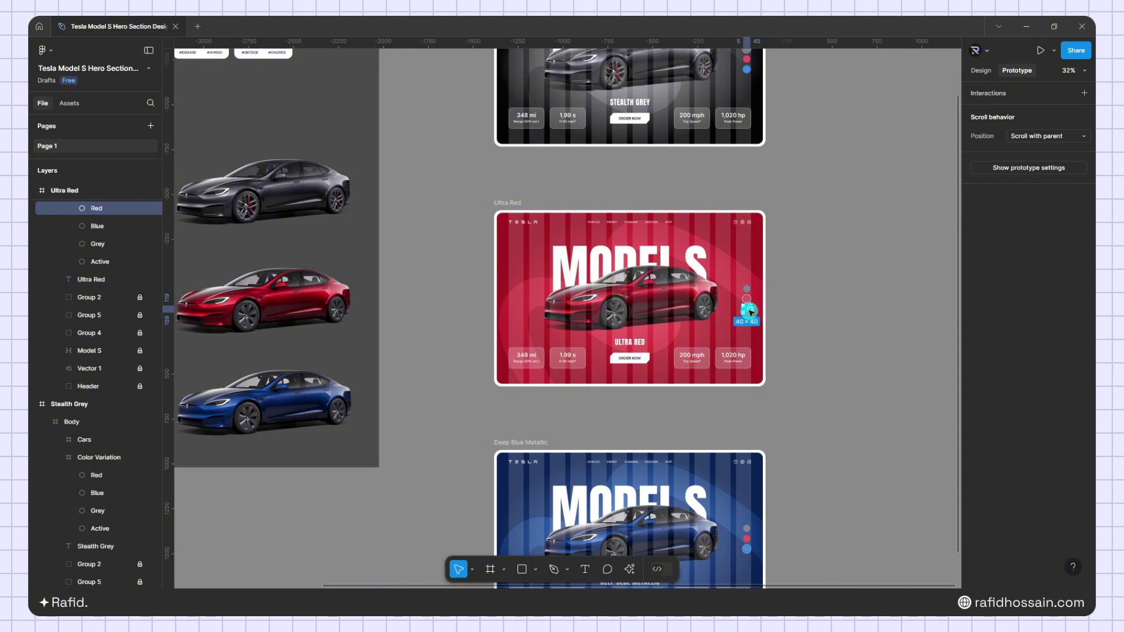
pyautogui.moveTo(739, 443); pyautogui.dragTo(714, 464)
pyautogui.scroll(-3, 809, 366)
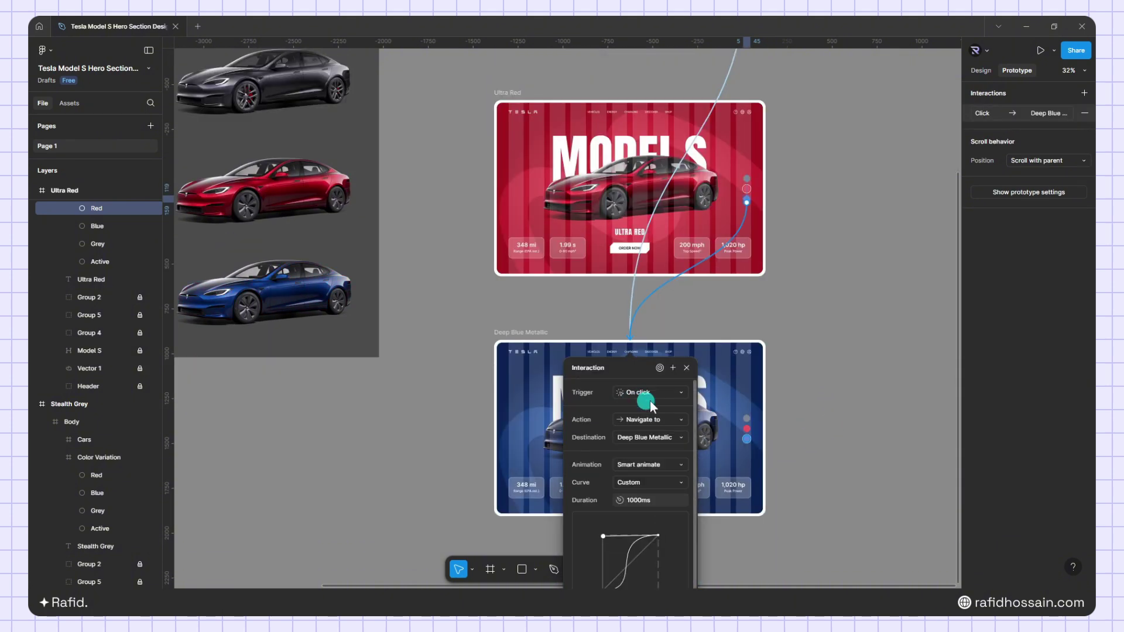
pyautogui.click(805, 395)
# Link the grey swatch in the Deep Blue Metallic frame to the Stealth Grey frame with an On click interaction.
pyautogui.scroll(3, 803, 395)
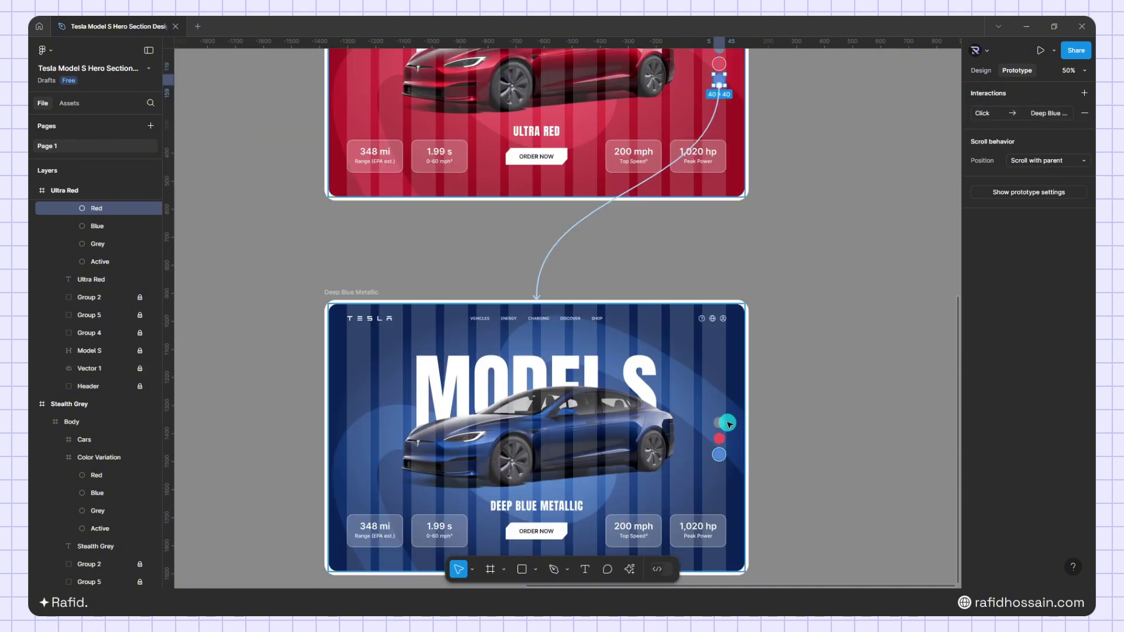
pyautogui.click(719, 422)
pyautogui.scroll(-3, 719, 422)
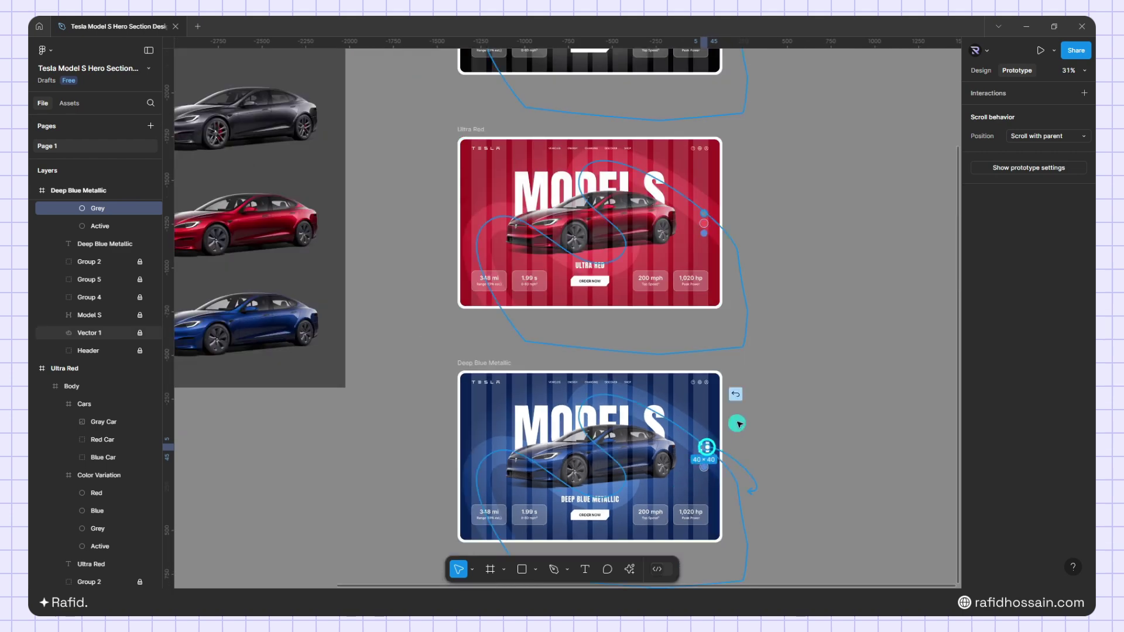
pyautogui.moveTo(648, 70); pyautogui.dragTo(648, 70)
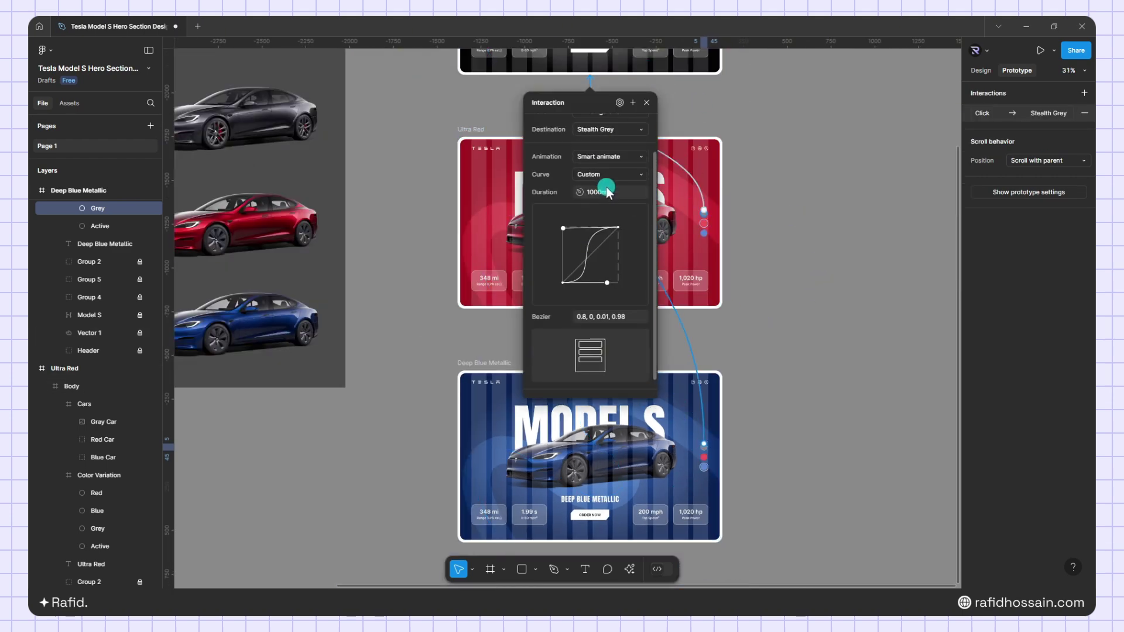
pyautogui.click(645, 104)
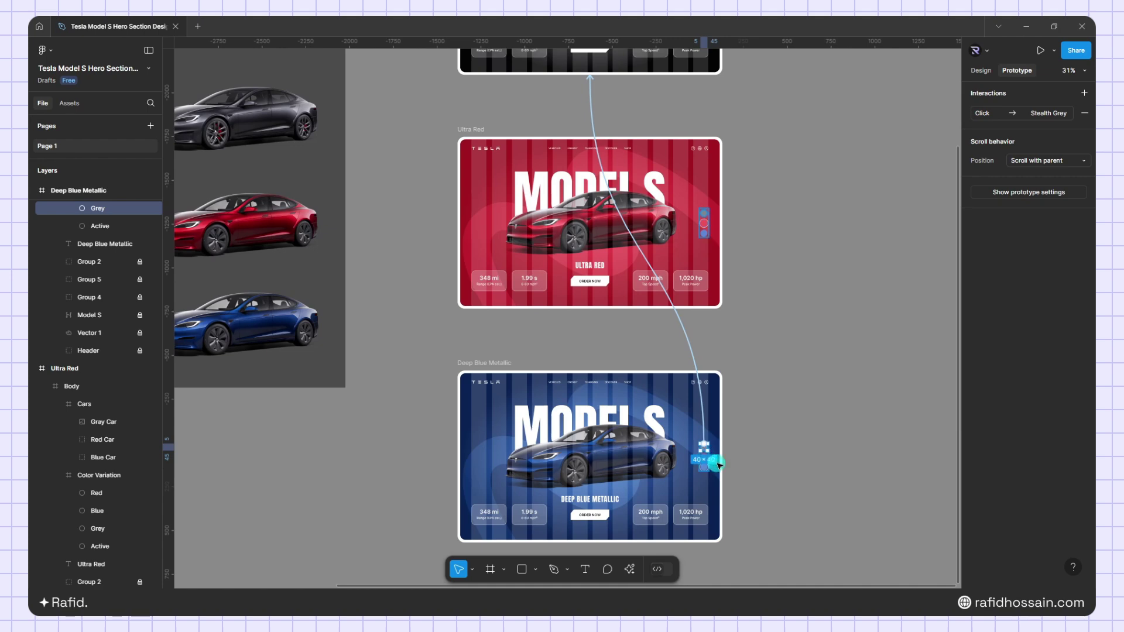
# Link the red swatch in the Deep Blue Metallic frame to the Ultra Red frame with an On click interaction.
pyautogui.scroll(4, 723, 467)
pyautogui.click(667, 440)
pyautogui.moveTo(674, 440); pyautogui.dragTo(630, 73)
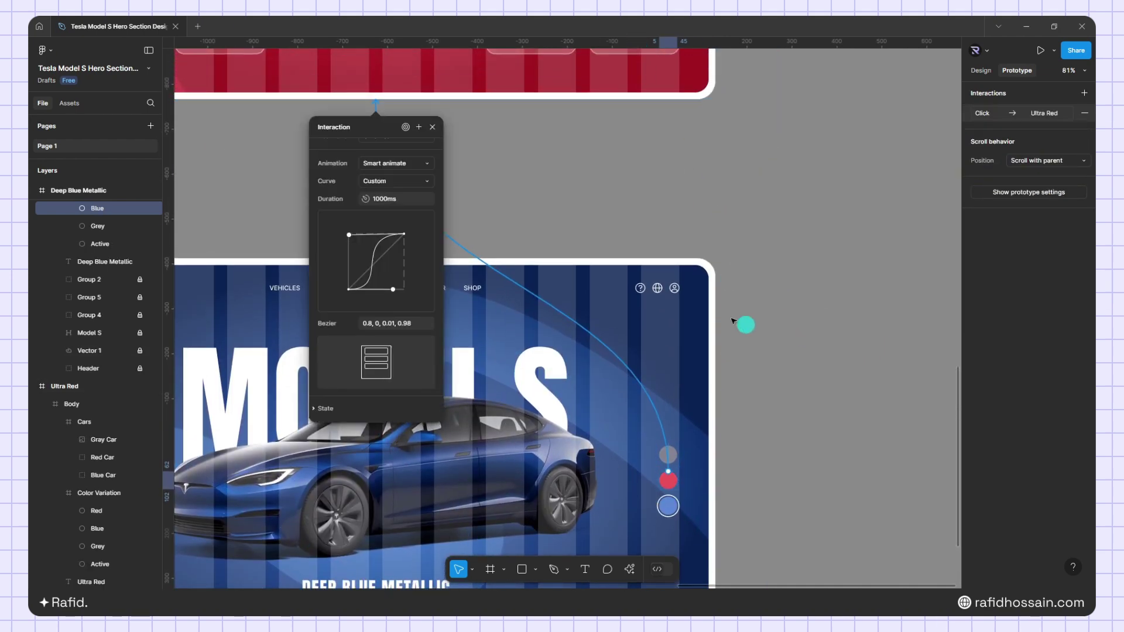
pyautogui.scroll(3, 396, 183)
pyautogui.click(432, 127)
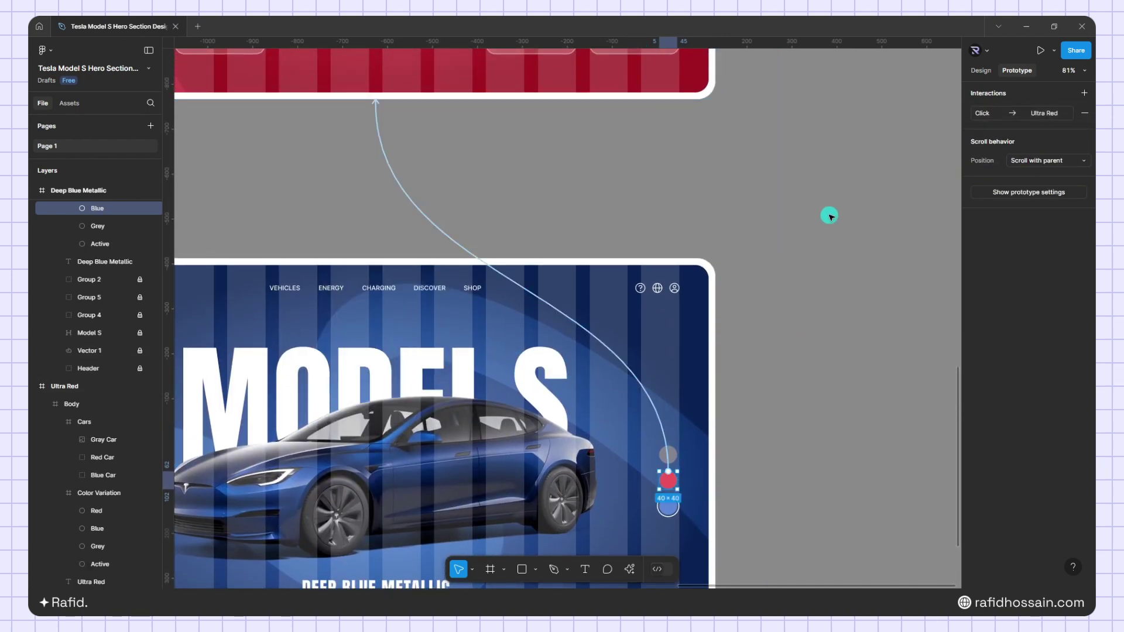
# Preview the prototype from the Stealth Grey frame and swipe the car twice to test the transitions to Ultra Red and Deep Blue Metallic.
pyautogui.scroll(-4, 830, 217)
pyautogui.scroll(1, 808, 318)
pyautogui.scroll(-3, 807, 316)
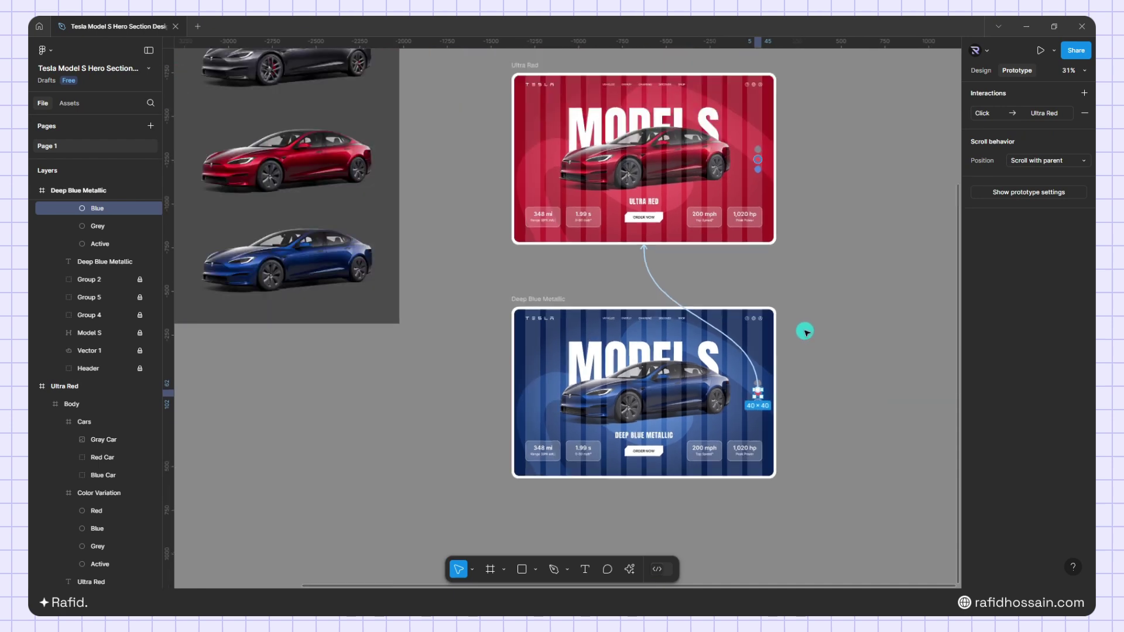
pyautogui.scroll(3, 808, 316)
pyautogui.scroll(2, 807, 316)
pyautogui.scroll(2, 794, 151)
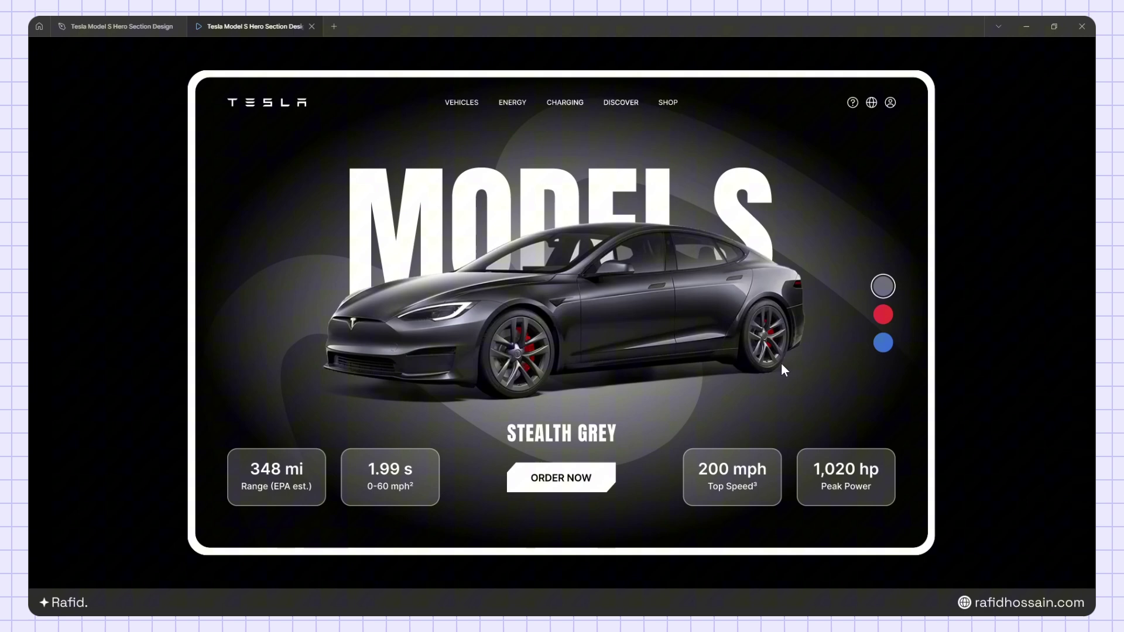
pyautogui.moveTo(781, 363); pyautogui.dragTo(574, 346)
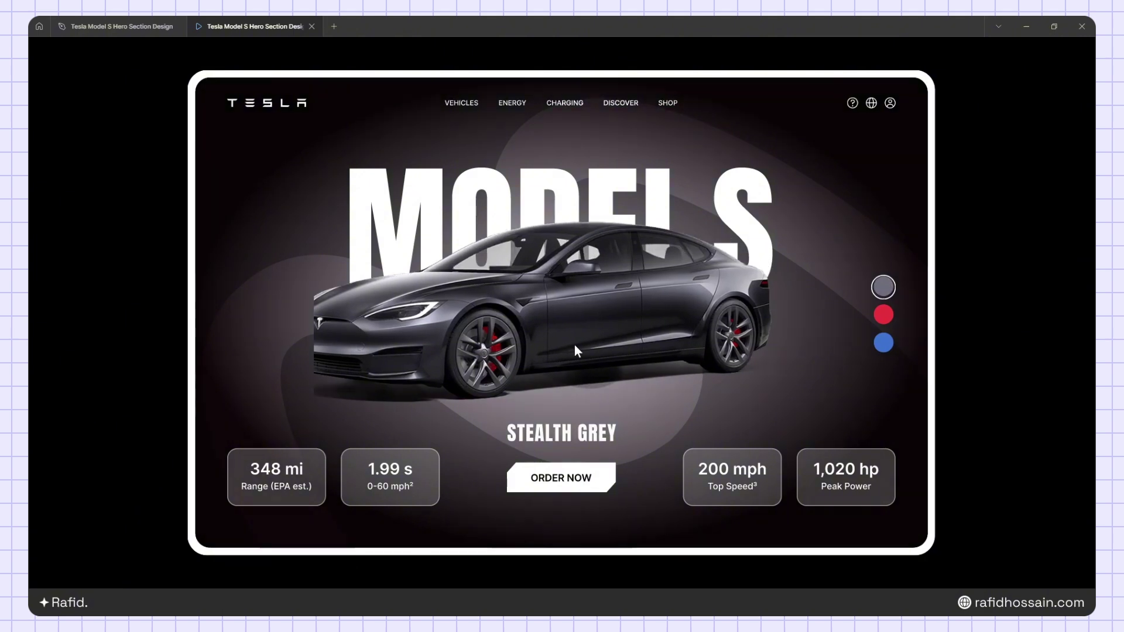
pyautogui.moveTo(799, 351); pyautogui.dragTo(548, 349)
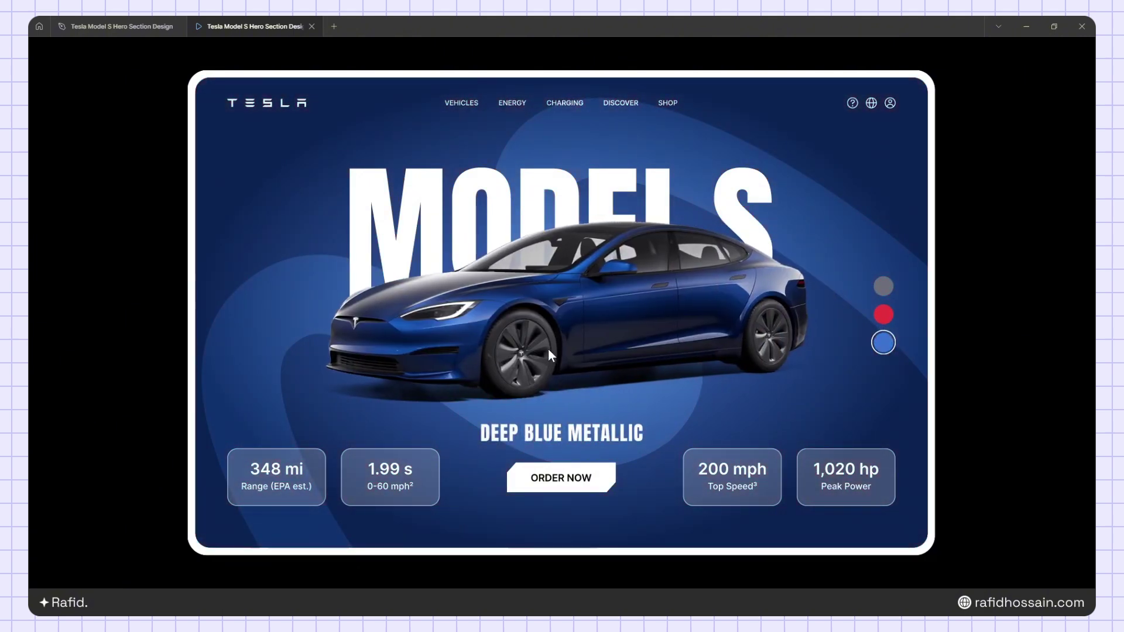
# Test the colour swatches in the preview by switching to red, to grey and back to red.
pyautogui.click(880, 316)
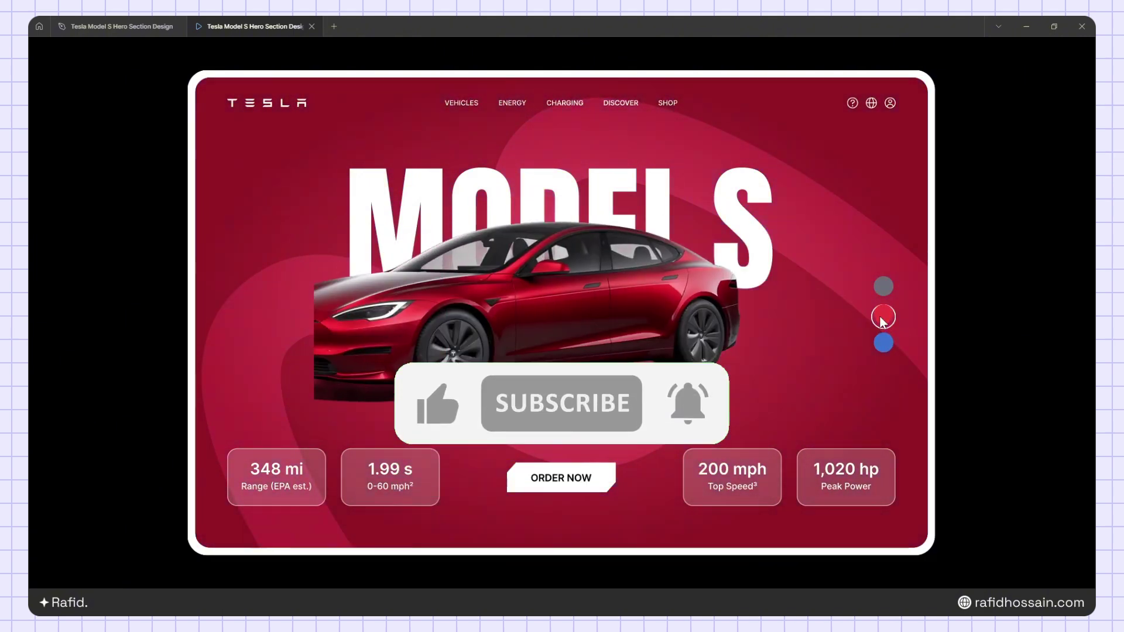
pyautogui.click(884, 286)
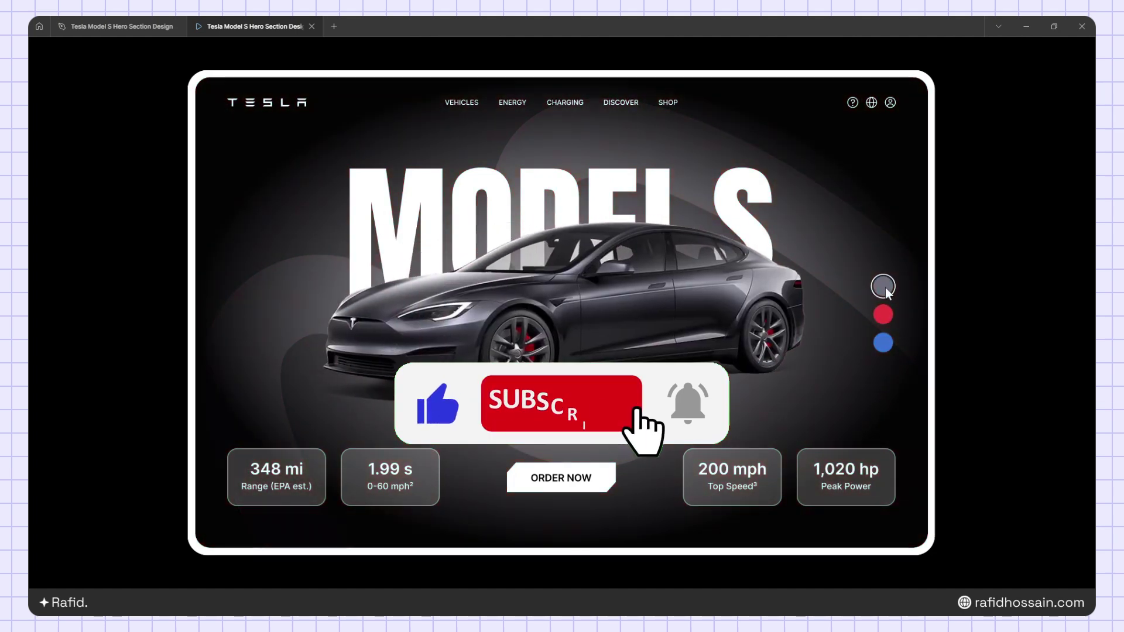
pyautogui.click(885, 315)
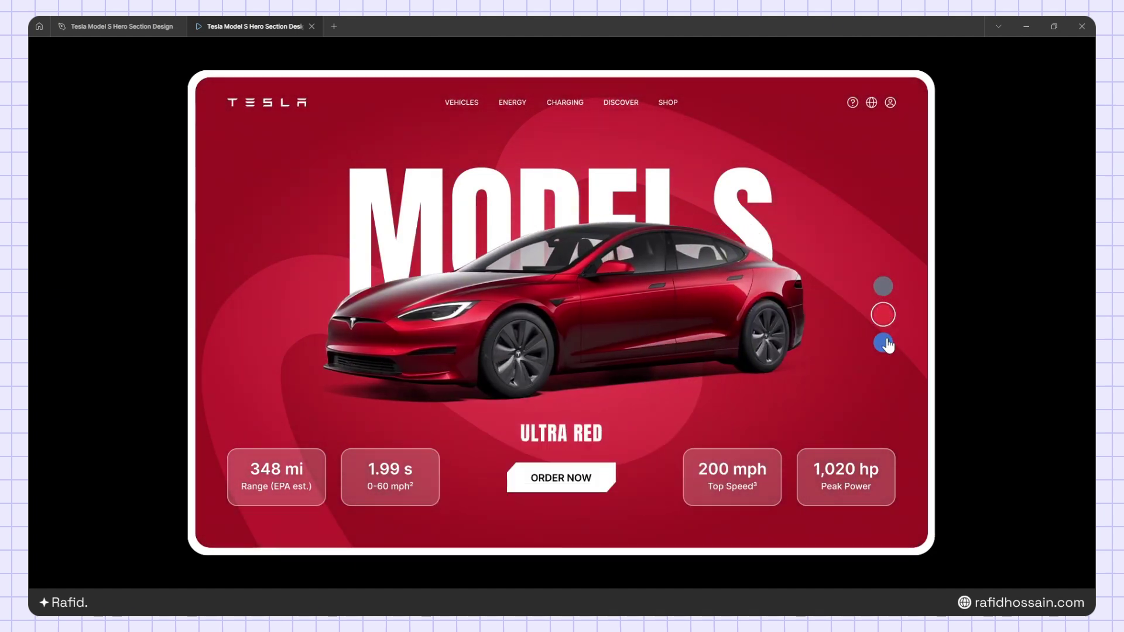